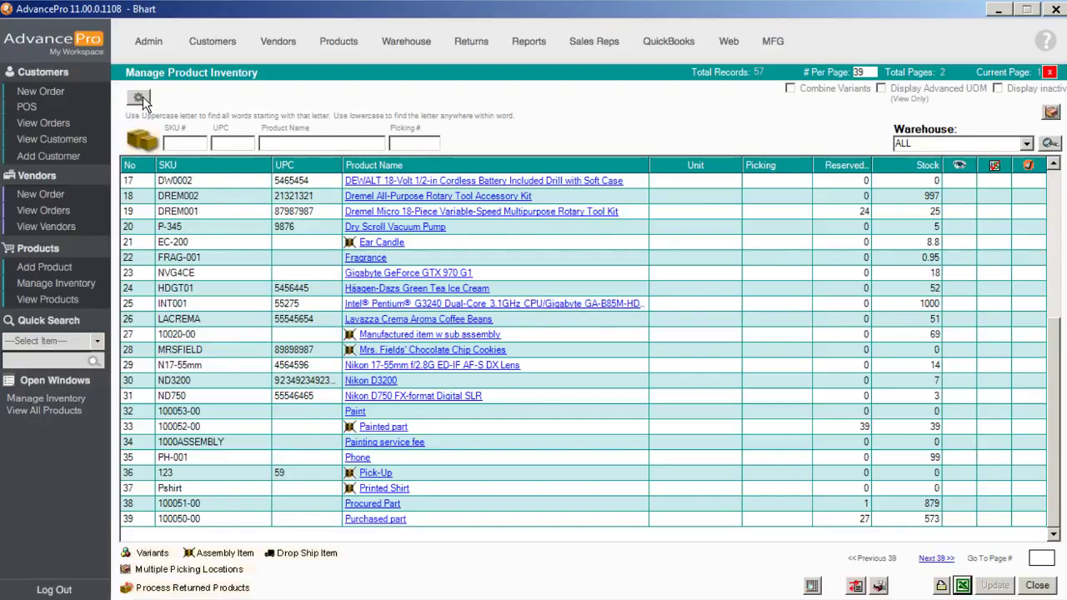
Step: Review the column customization options for the product inventory list, then look through the listed products and their stock and reserved quantities
left_click(141, 99)
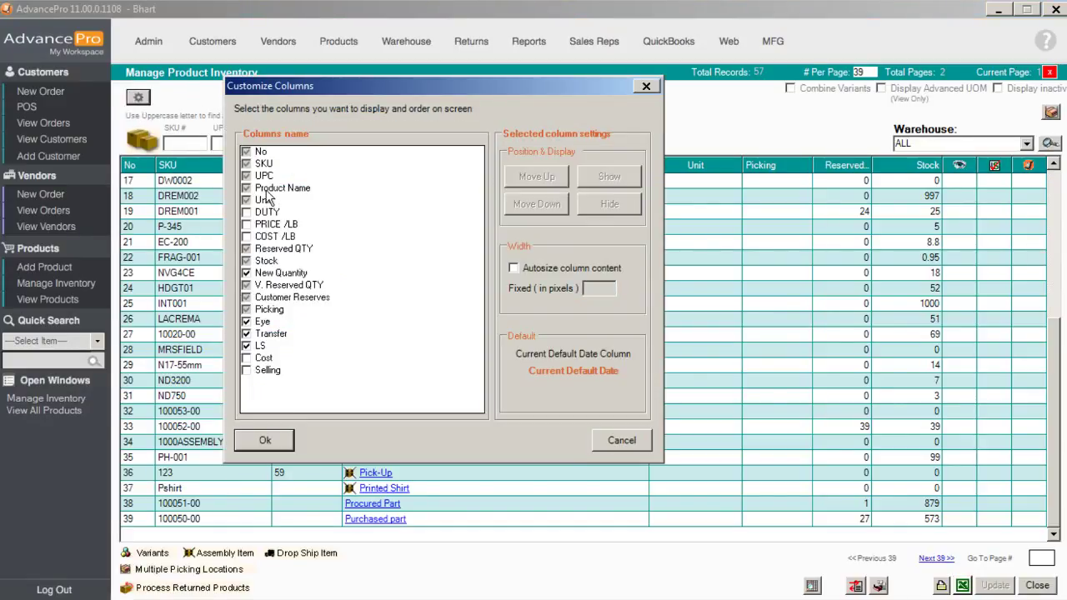
left_click(616, 441)
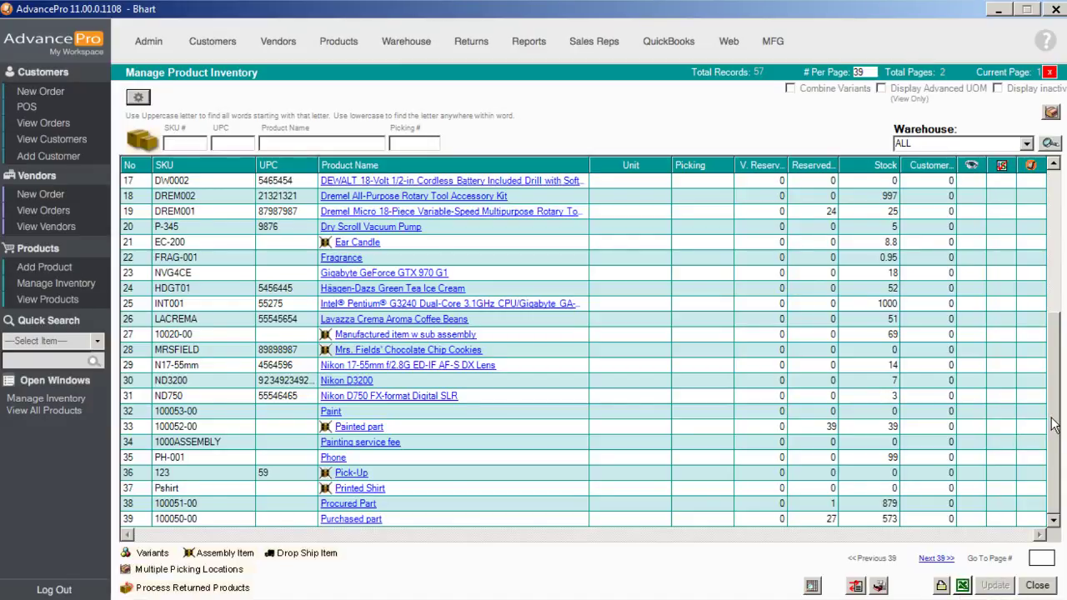
scroll(1042, 283, "up", 5)
left_click_drag(1040, 277, 1055, 382)
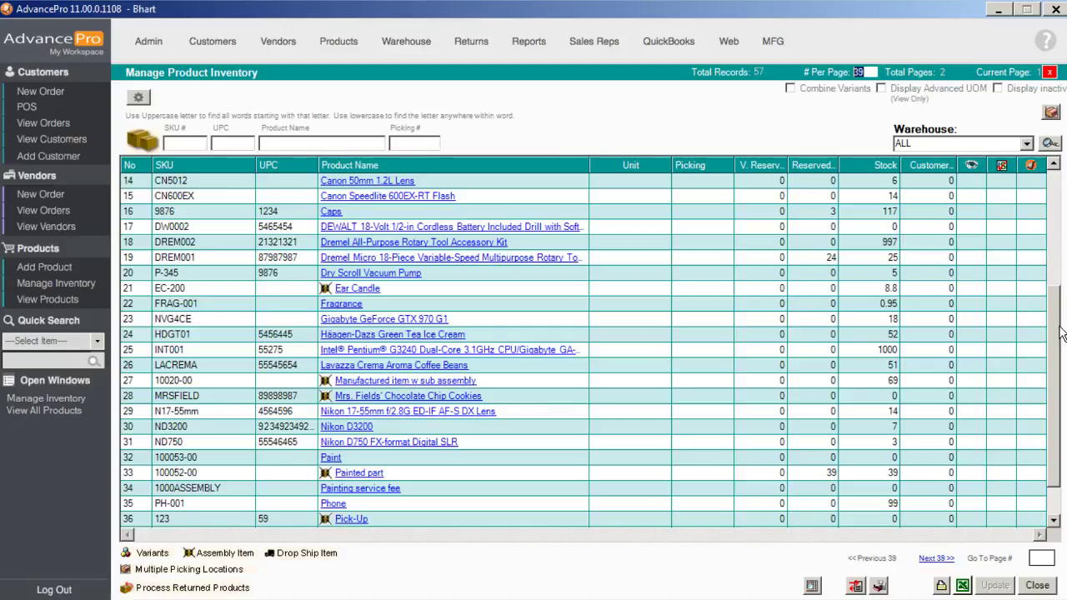
left_click_drag(1052, 320, 1053, 174)
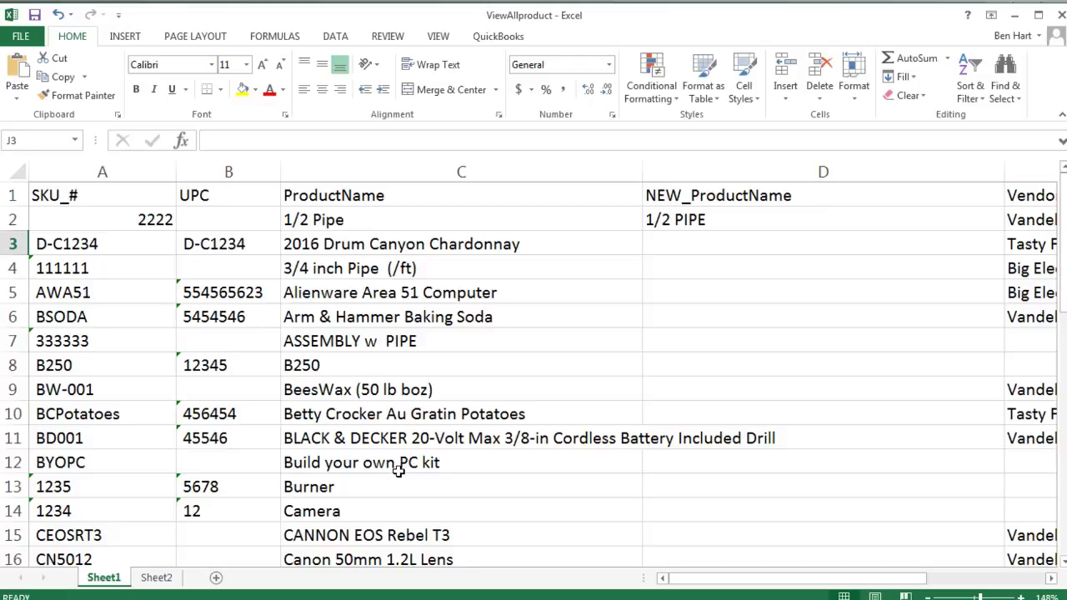
Step: In Excel's ViewAllproduct workbook, compare the product data on Sheet1 with the SKU and Reserved columns on Sheet2
left_click(342, 220)
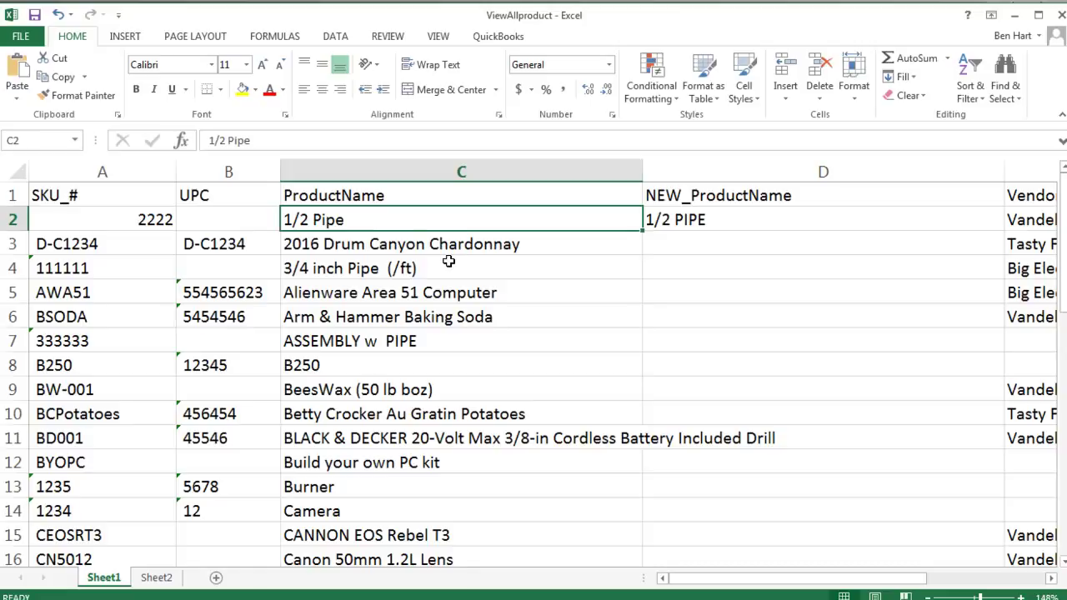
left_click(156, 579)
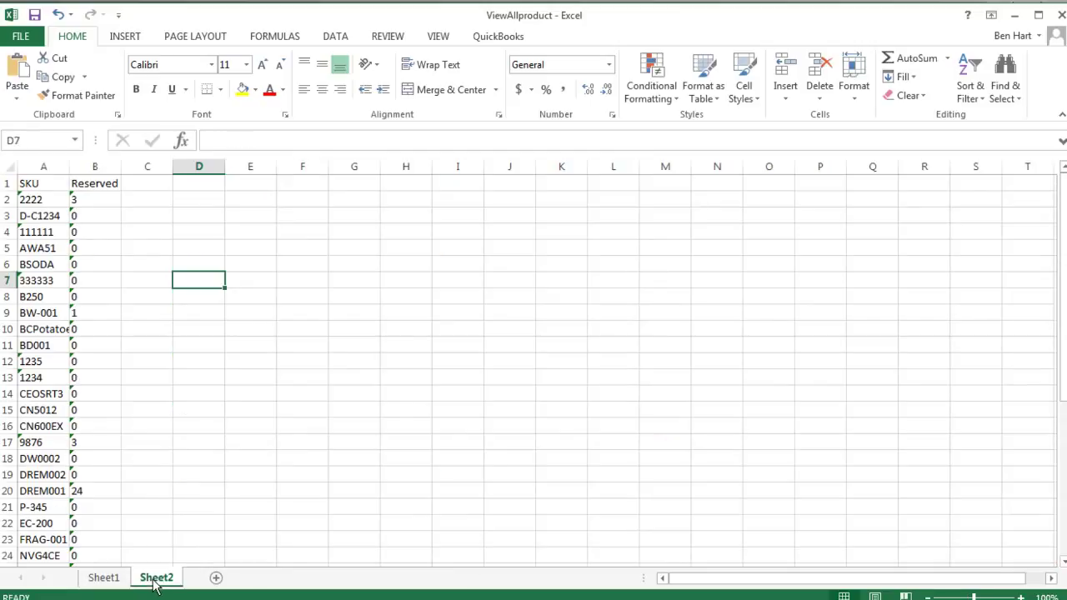
left_click(104, 577)
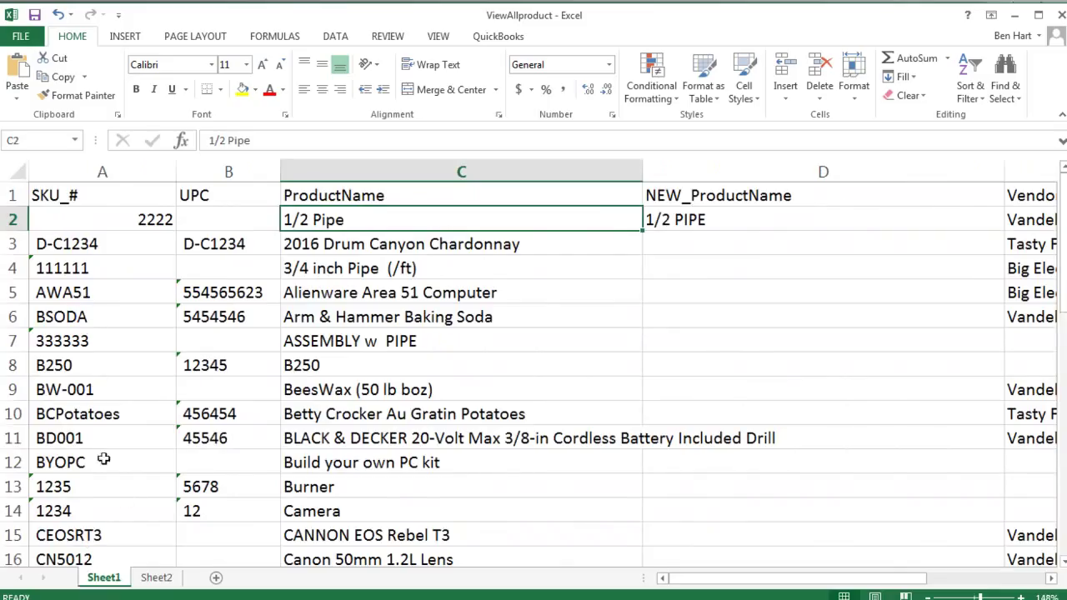
left_click(155, 578)
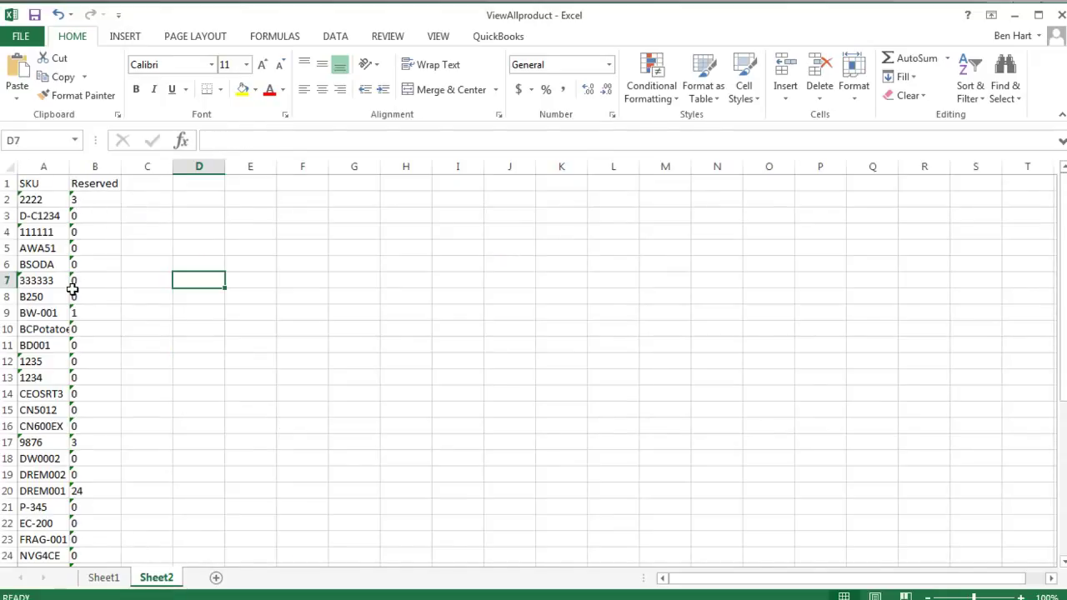
left_click(103, 578)
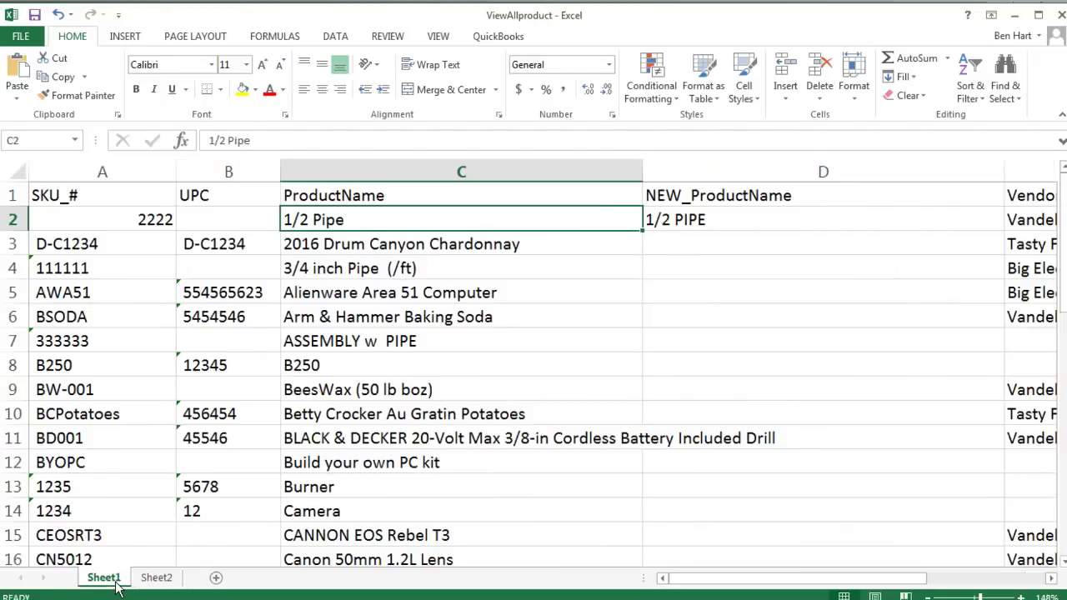
left_click(692, 584)
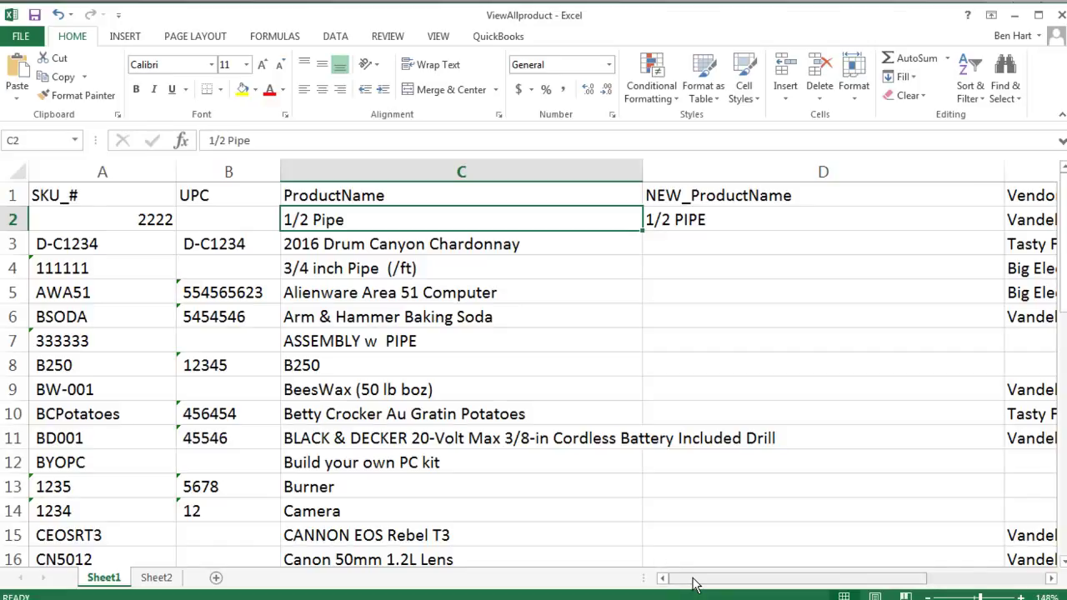
left_click(90, 249)
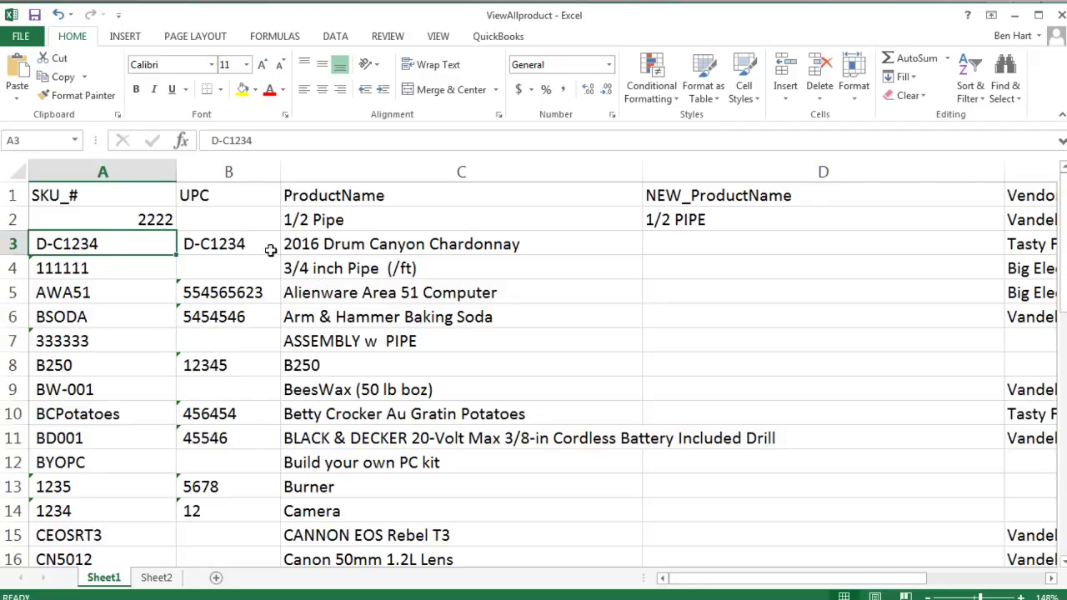
left_click(162, 579)
left_click(112, 580)
left_click(158, 580)
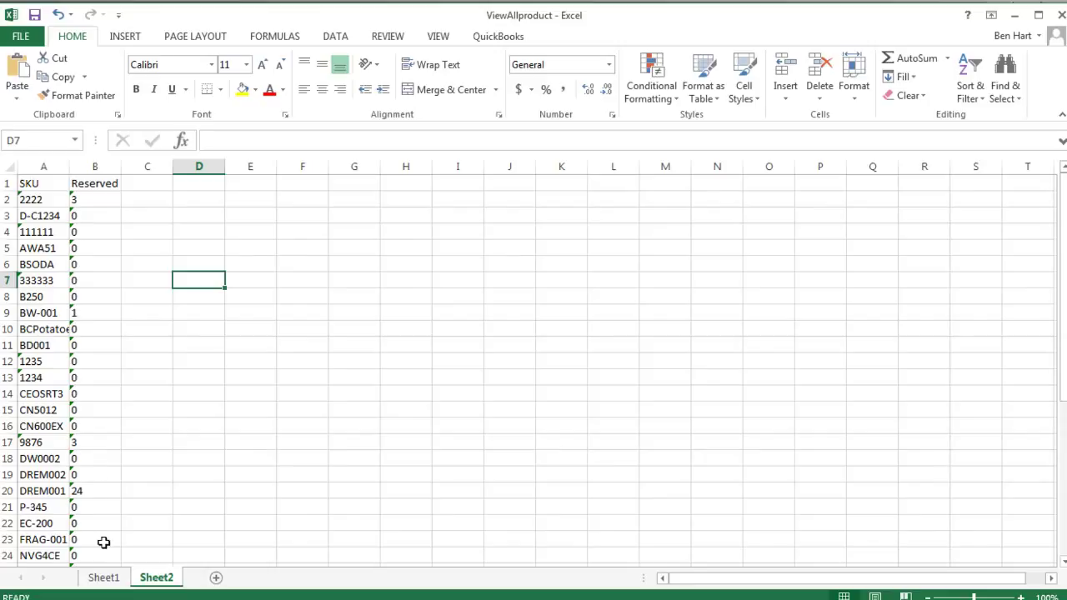
left_click(100, 582)
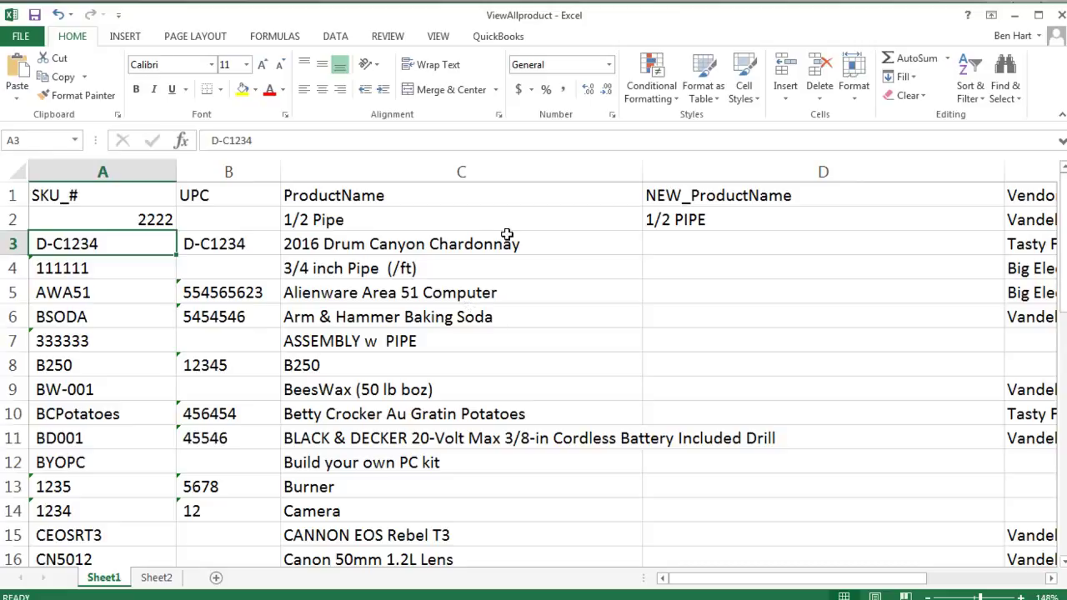
Step: Insert a column between Cost and Selling on Sheet1 and give it the header New_Selling
left_click_drag(829, 581, 938, 581)
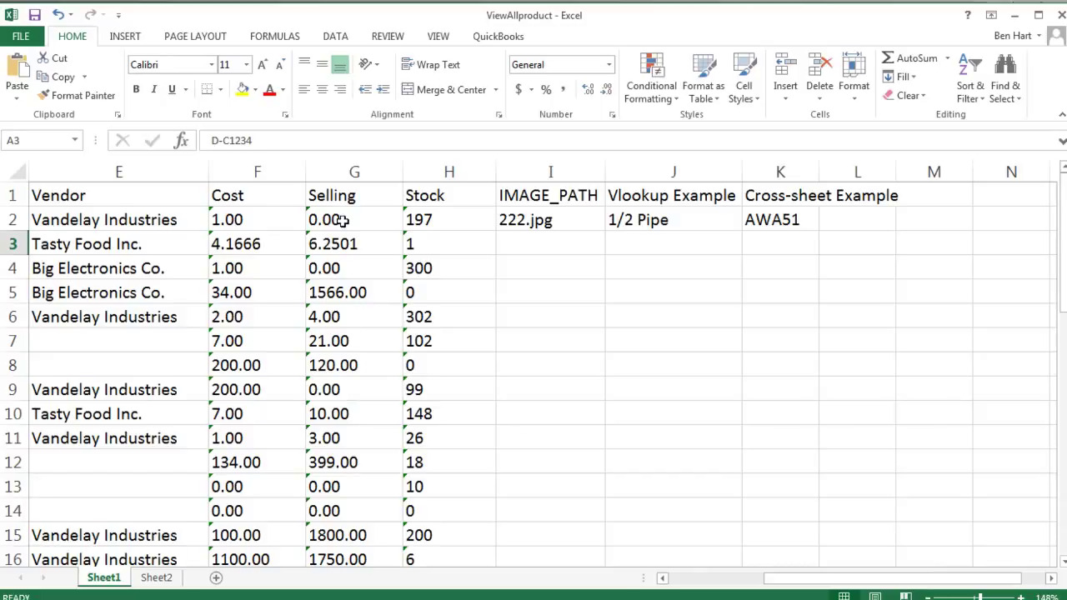
right_click(335, 171)
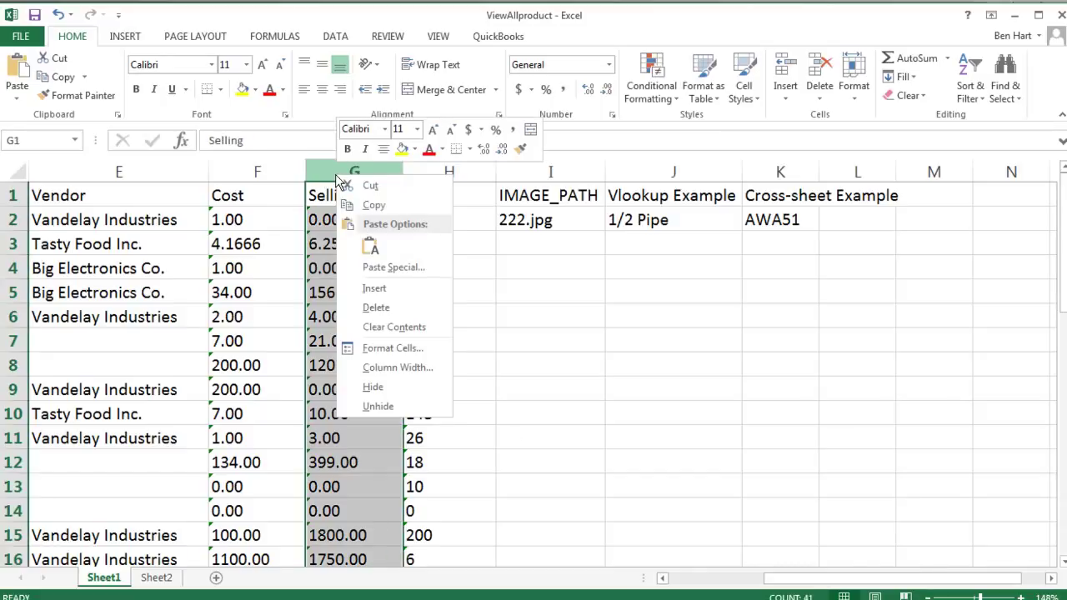
left_click(391, 294)
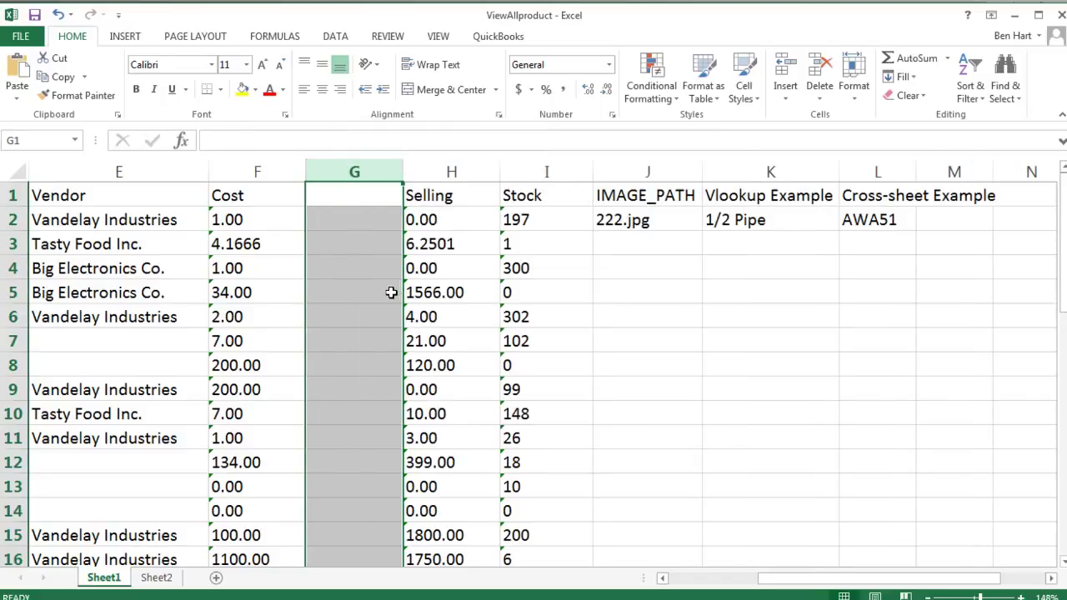
left_click(355, 193)
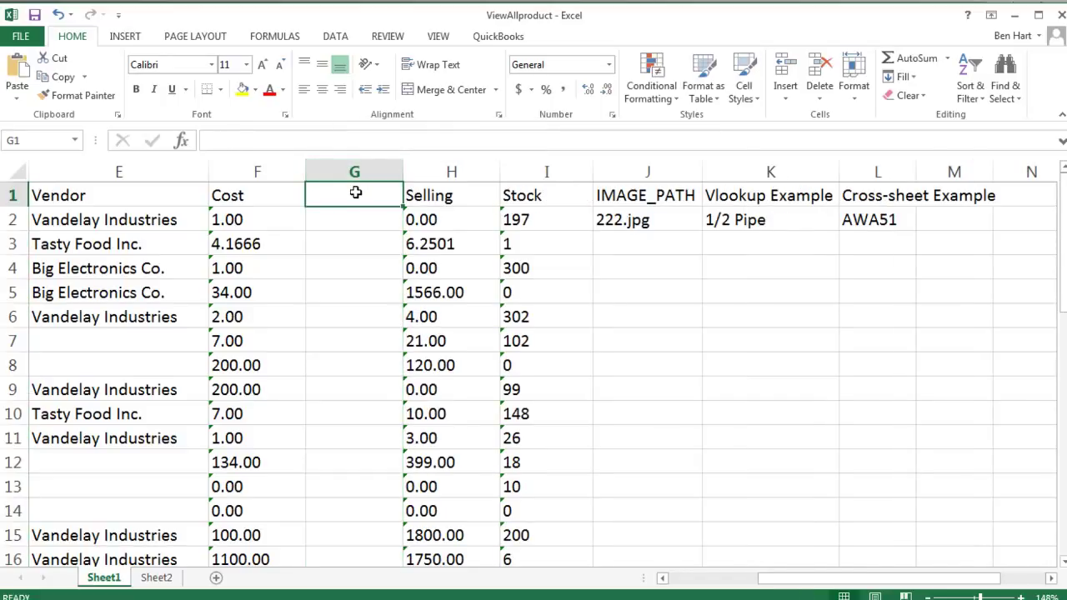
type("New_Sel")
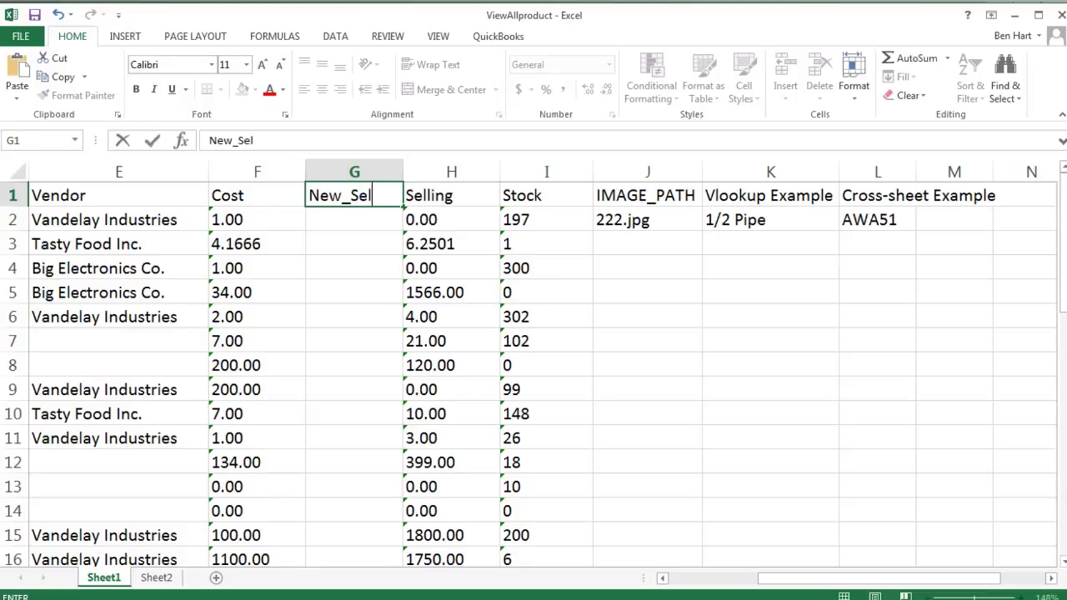
type("ling")
Step: Enter the formula =H2 +1 in cell G2 to calculate the first product's new selling price
left_click(361, 222)
key("F2")
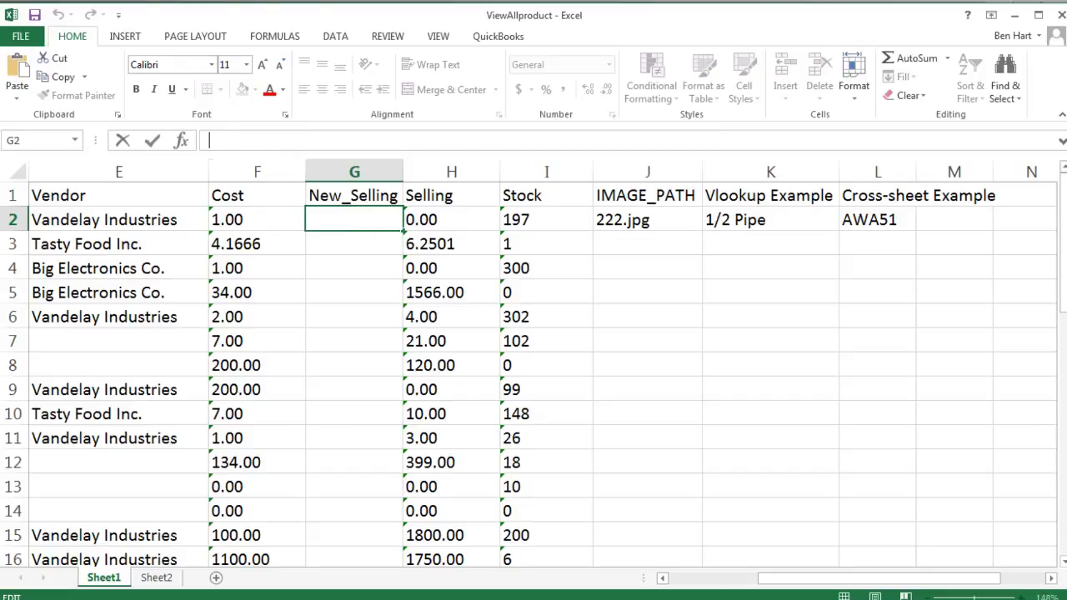
type("=")
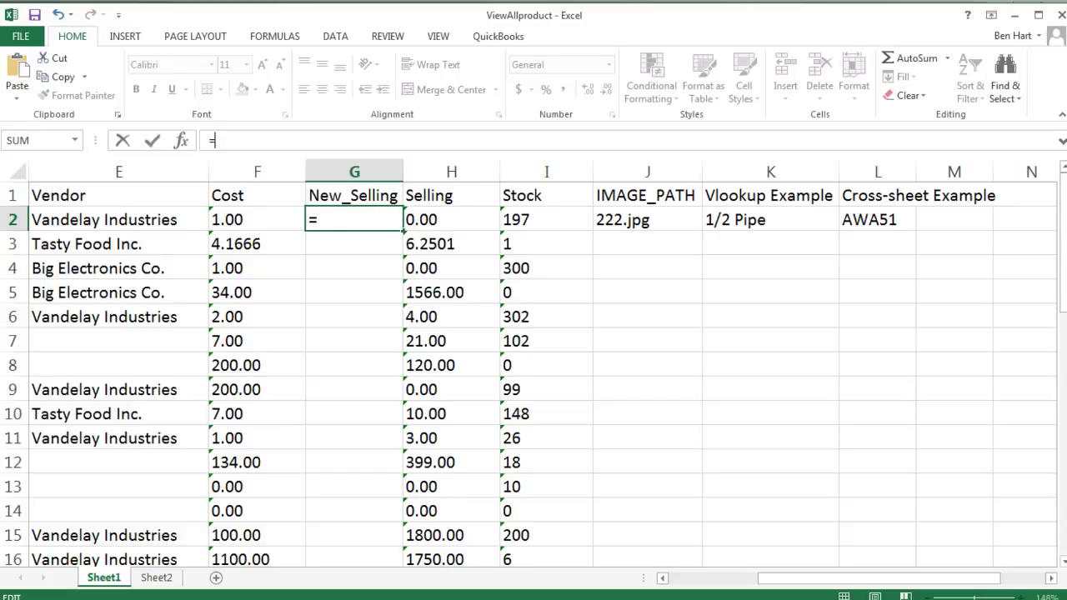
type("H2")
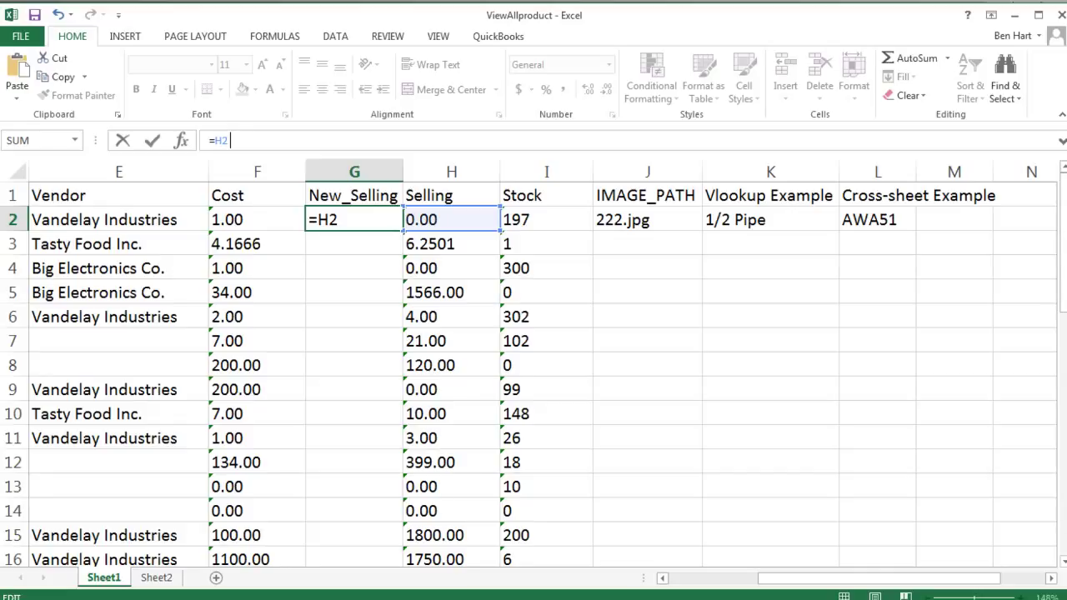
type("*")
key("BackSpace")
type("+1")
key("Return")
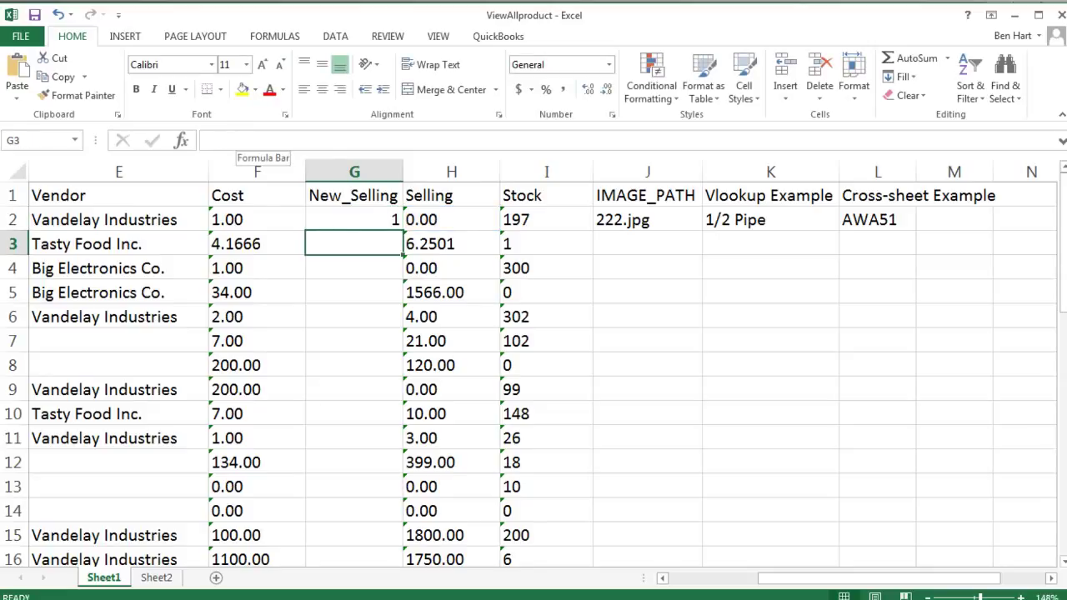
Step: Change the amount added in the G2 formula to 1.50
key("Up")
left_click(242, 141)
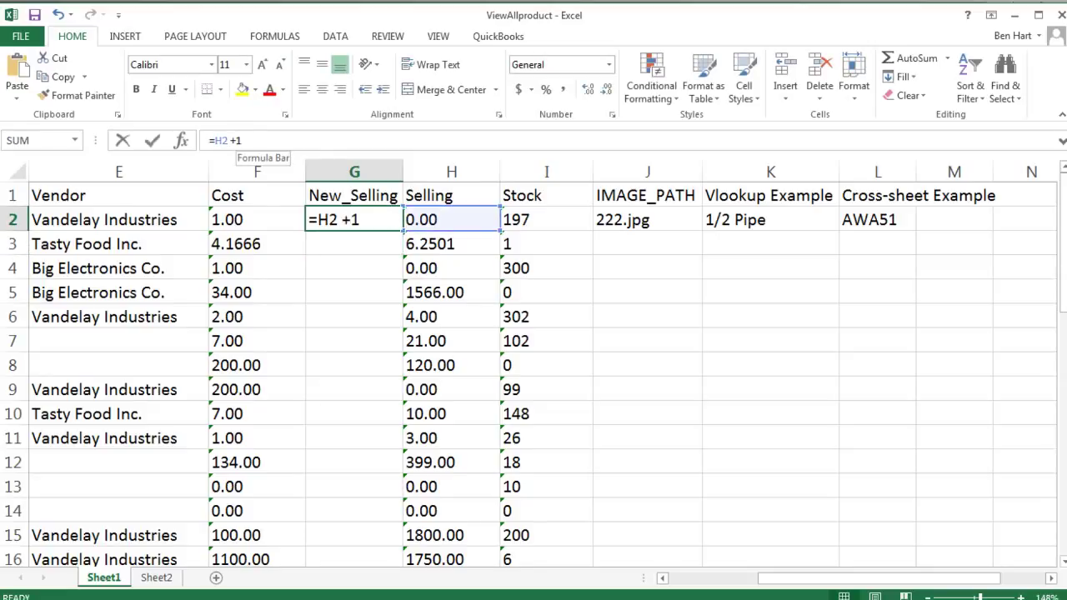
type(".50")
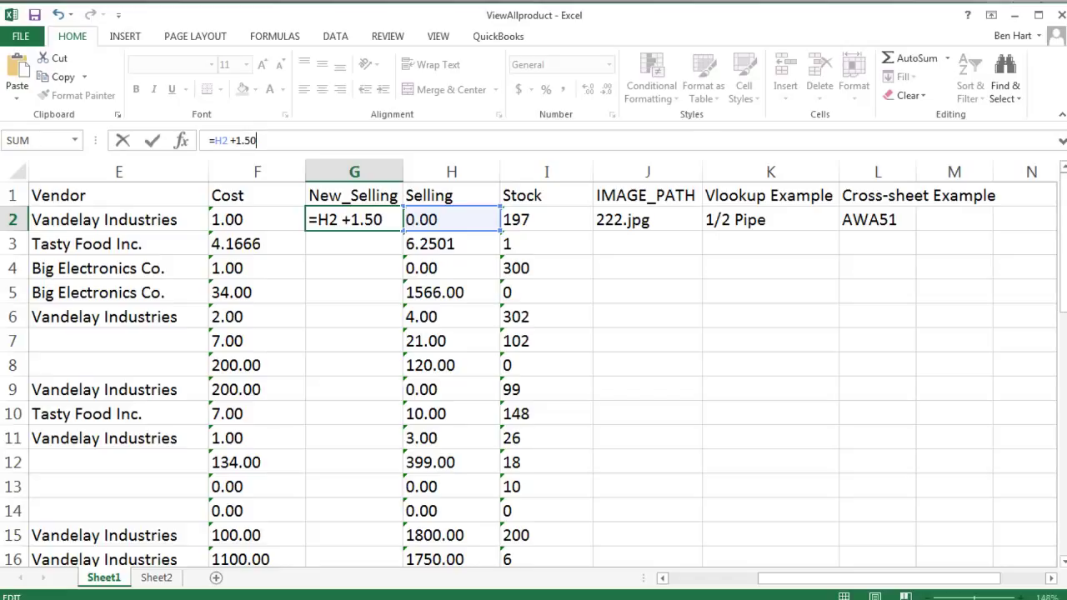
key("Return")
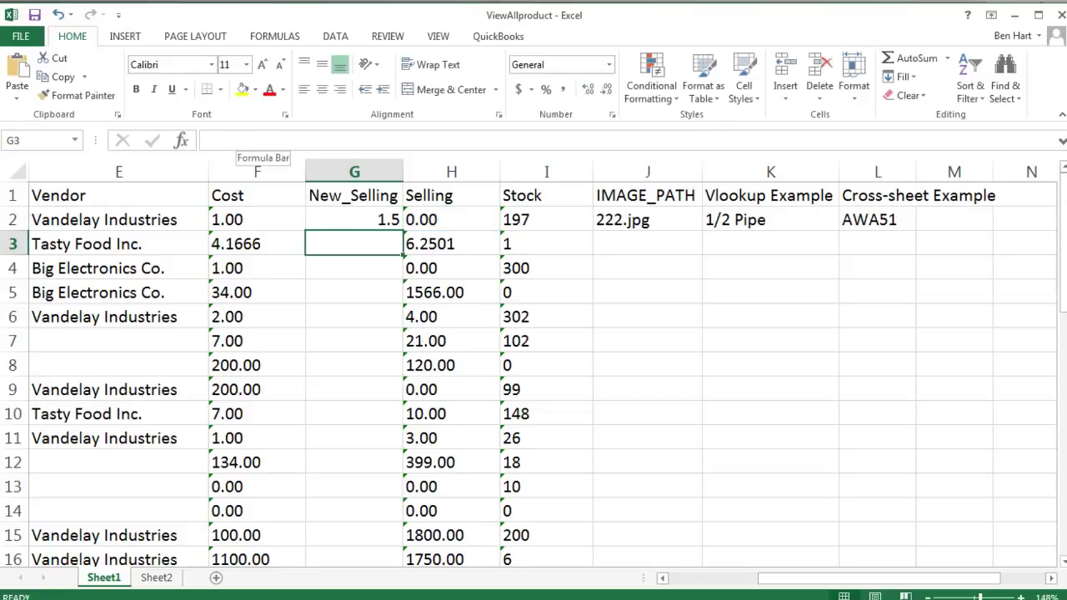
Step: Set the Selling price of the first product in cell H2 to 1.50
left_click(428, 220)
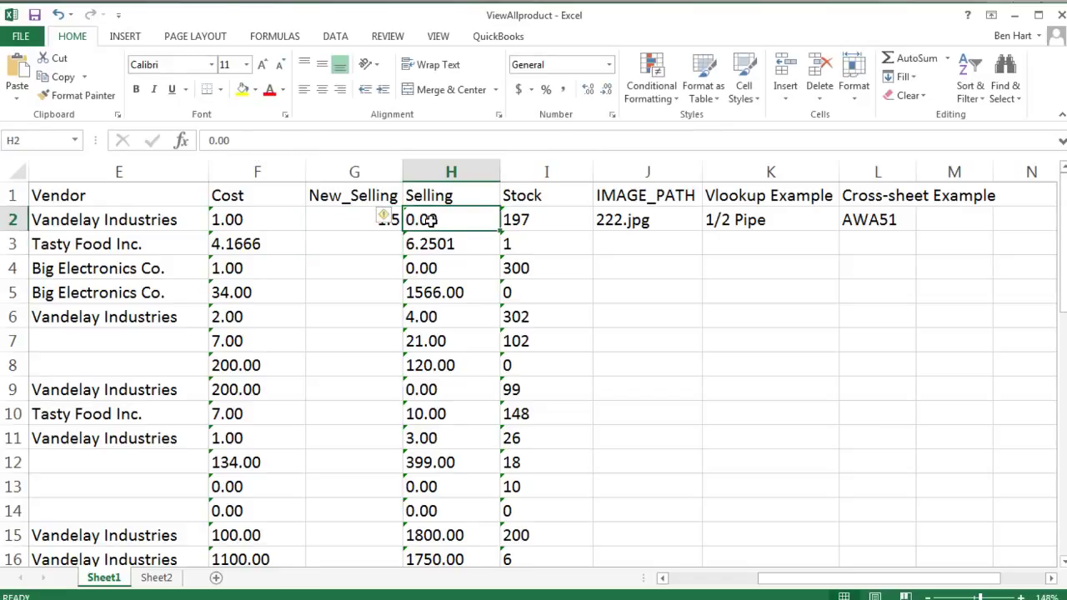
type("1.50")
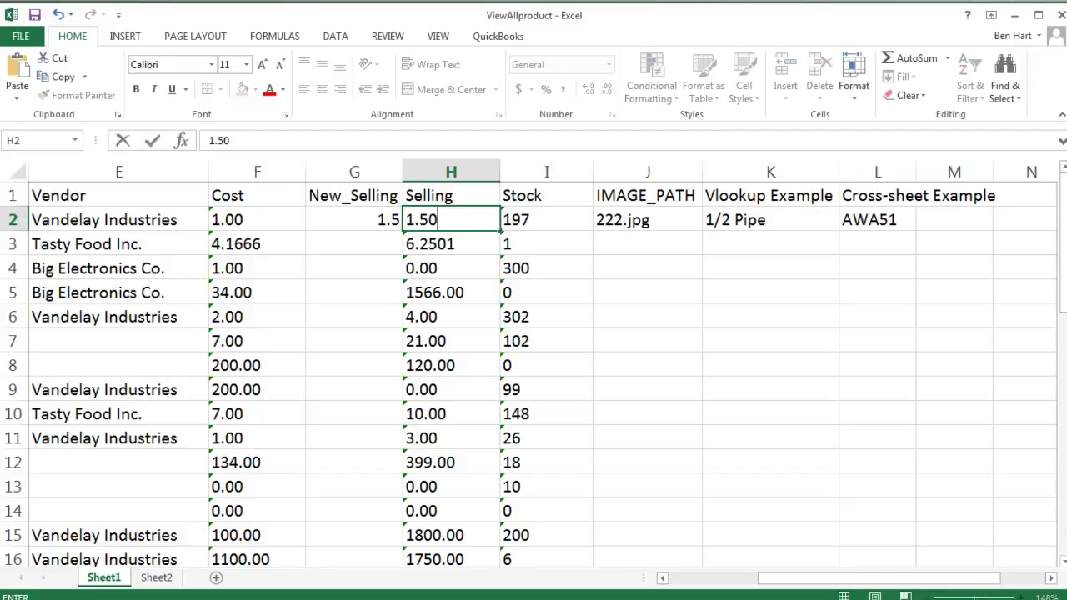
left_click(362, 219)
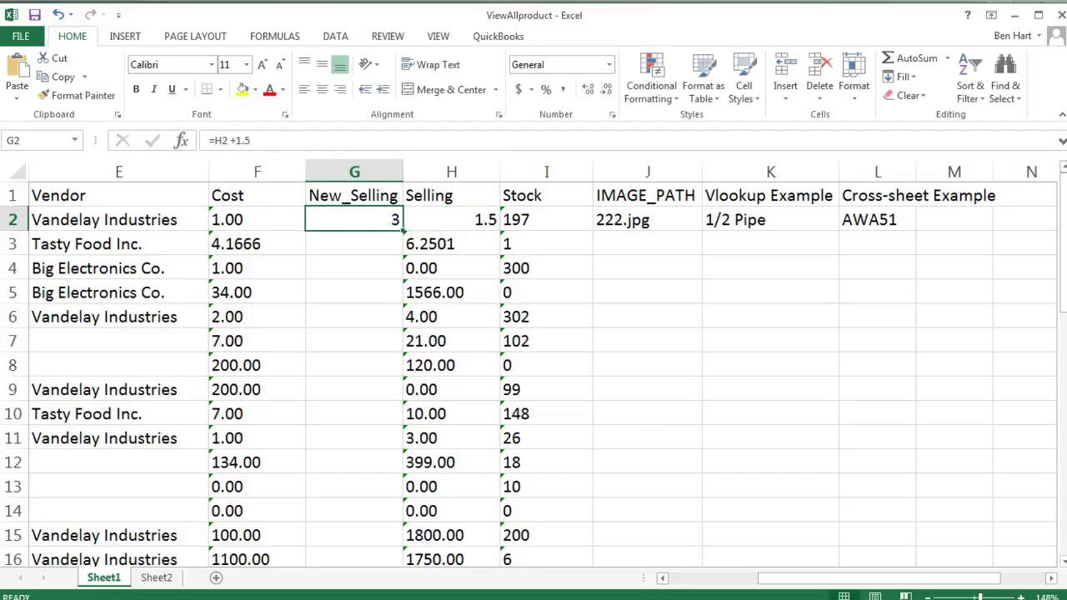
Step: Replace the addition in the G2 formula with a multiplication by 4, making it =H2 * 4
double_click(362, 219)
key("BackSpace")
key("BackSpace")
key("BackSpace")
key("BackSpace")
key("BackSpace")
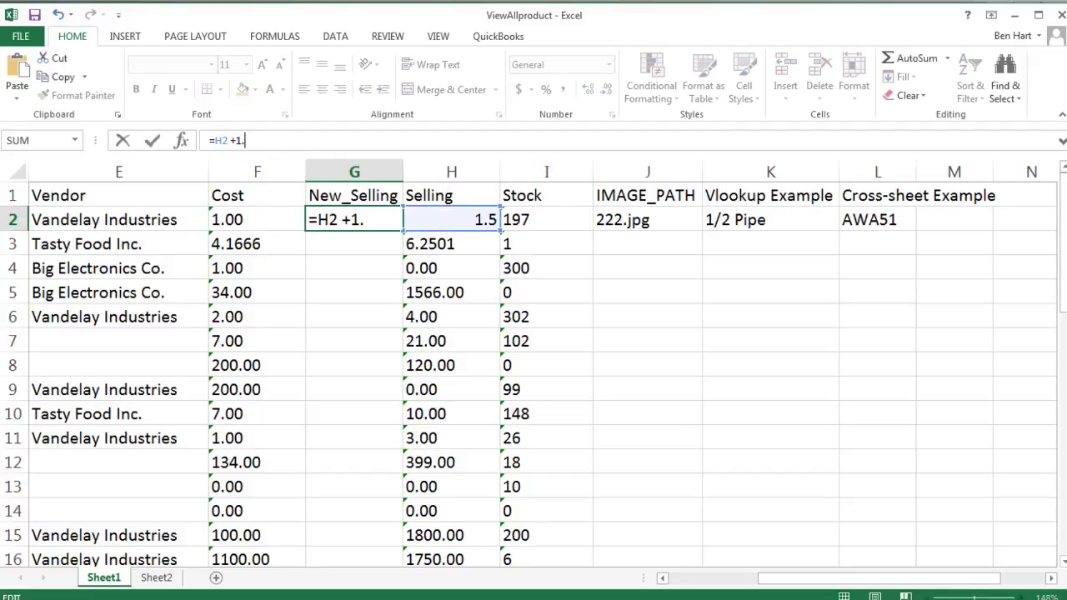
type("* 4")
key("Return")
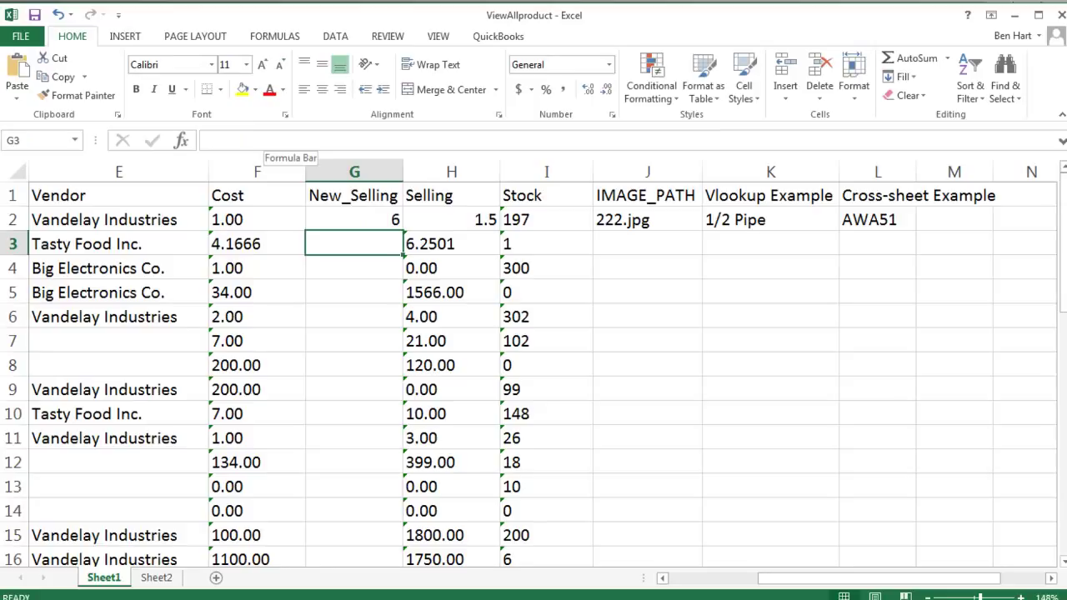
Step: Copy the New_Selling formula from G2 into cells G3 and G4
left_click(357, 216)
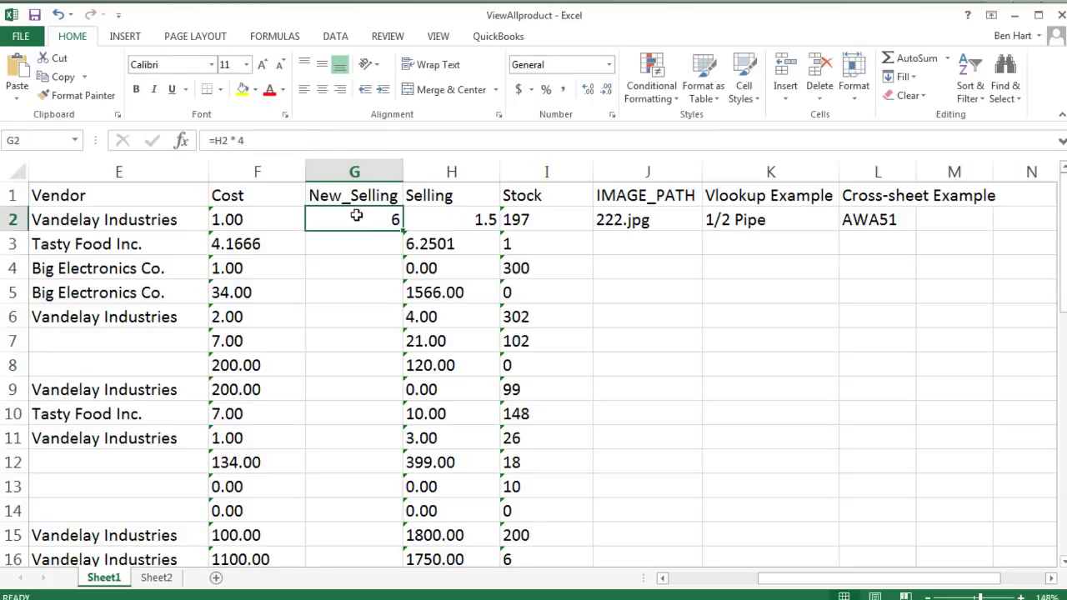
key("ctrl+c")
left_click(356, 248)
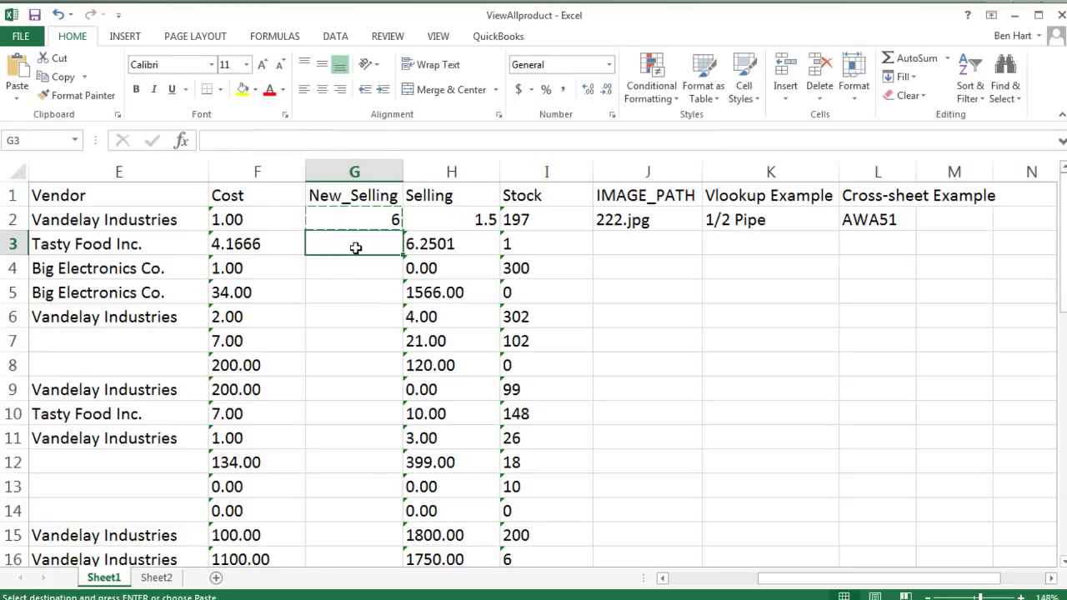
key("ctrl+v")
left_click(366, 272)
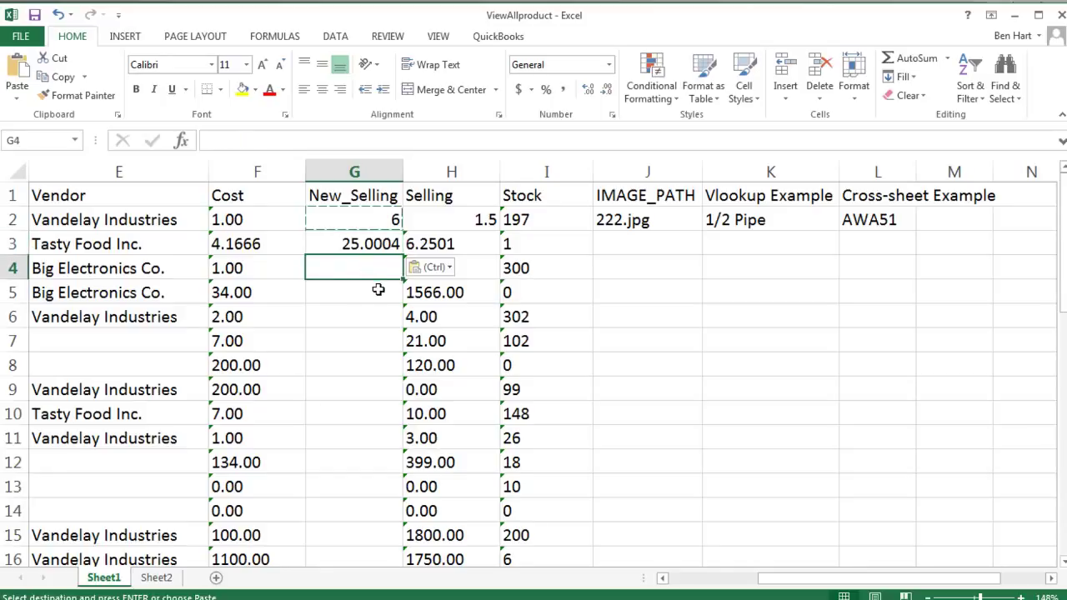
key("ctrl+v")
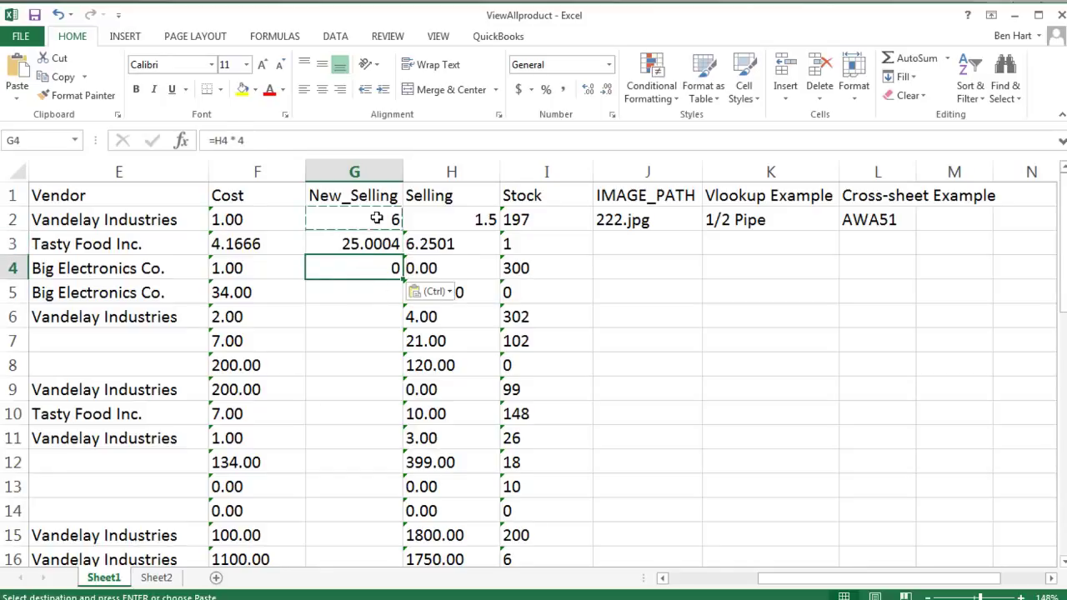
left_click(377, 217)
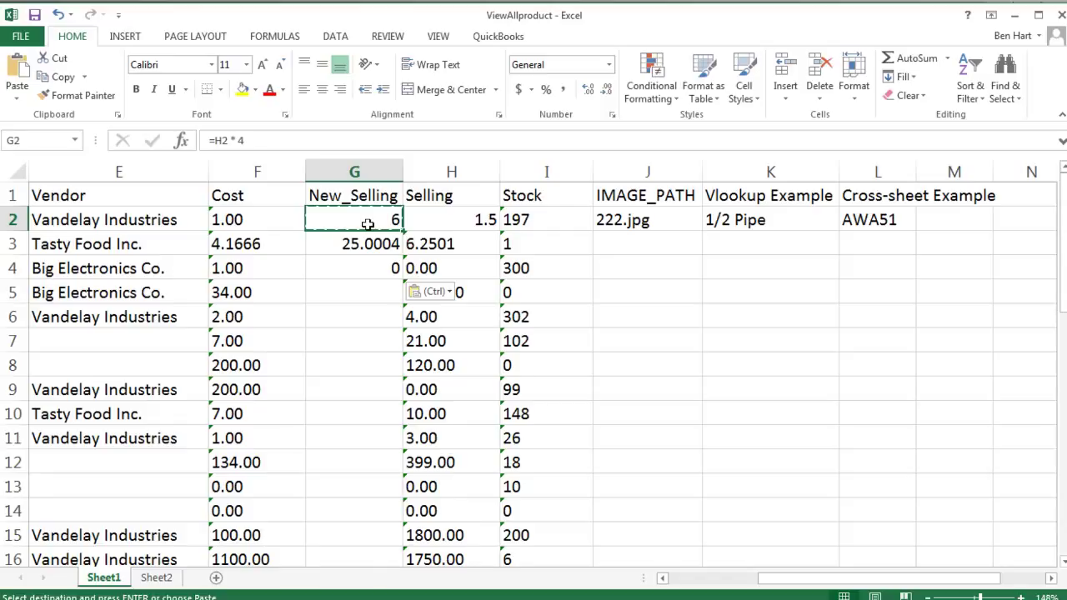
Step: Copy the New_Selling formula from G2 into the range G5:G11
key("ctrl")
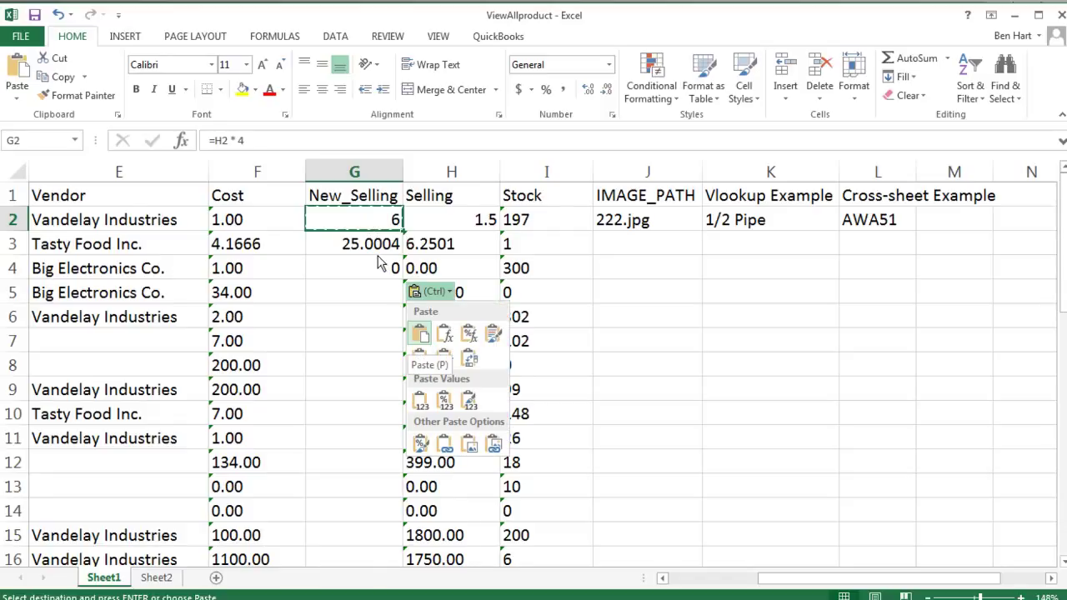
key("Escape")
left_click(370, 291)
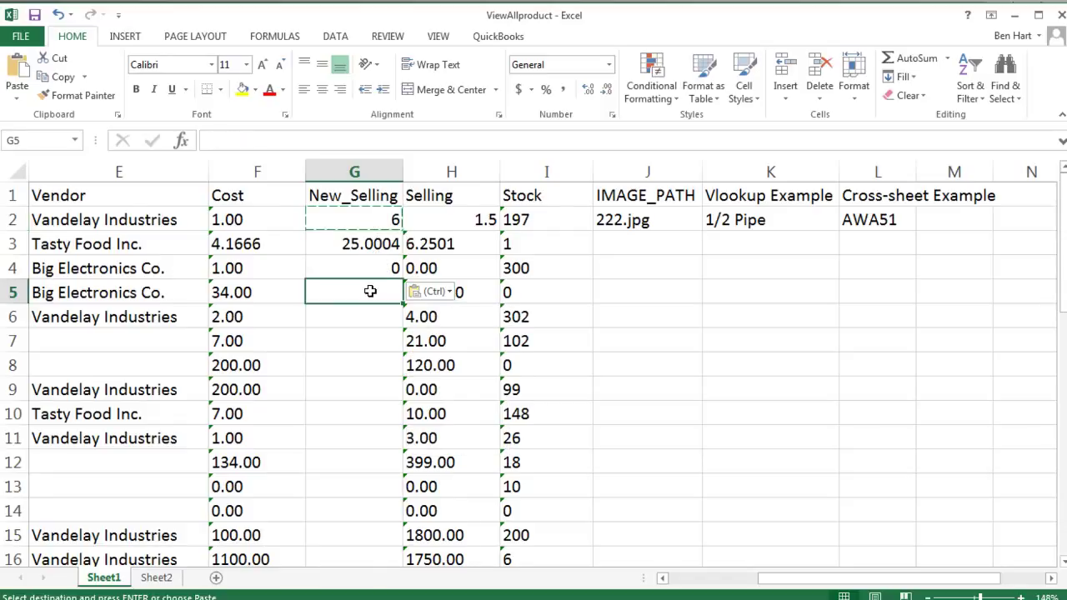
key("shift+Down")
key("shift+Down")
key("shift+Down")
key("shift+Down")
key("shift+Down")
key("shift+Down")
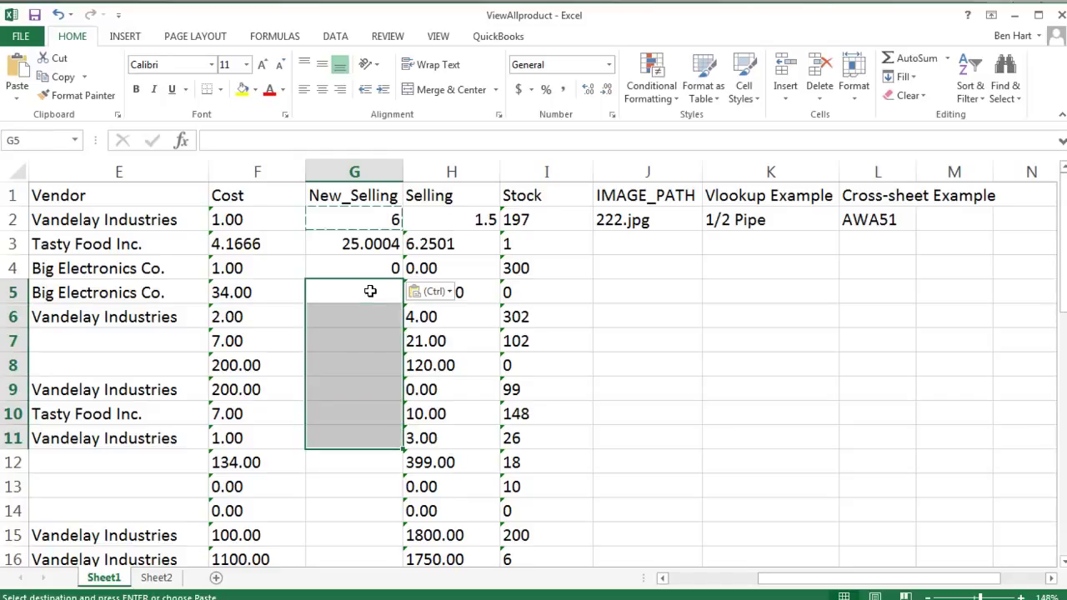
key("ctrl")
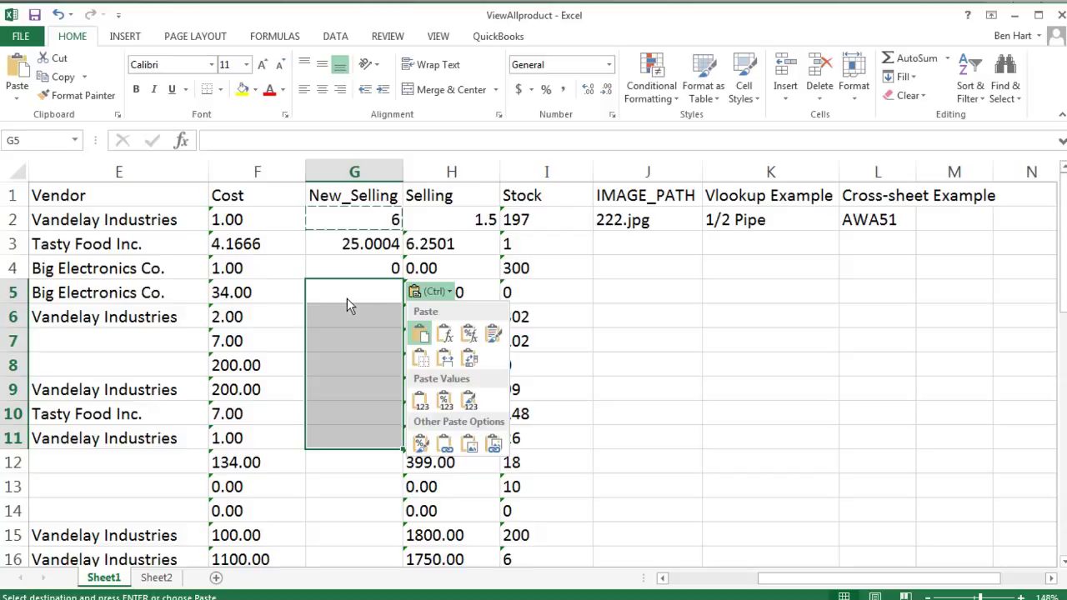
key("Escape")
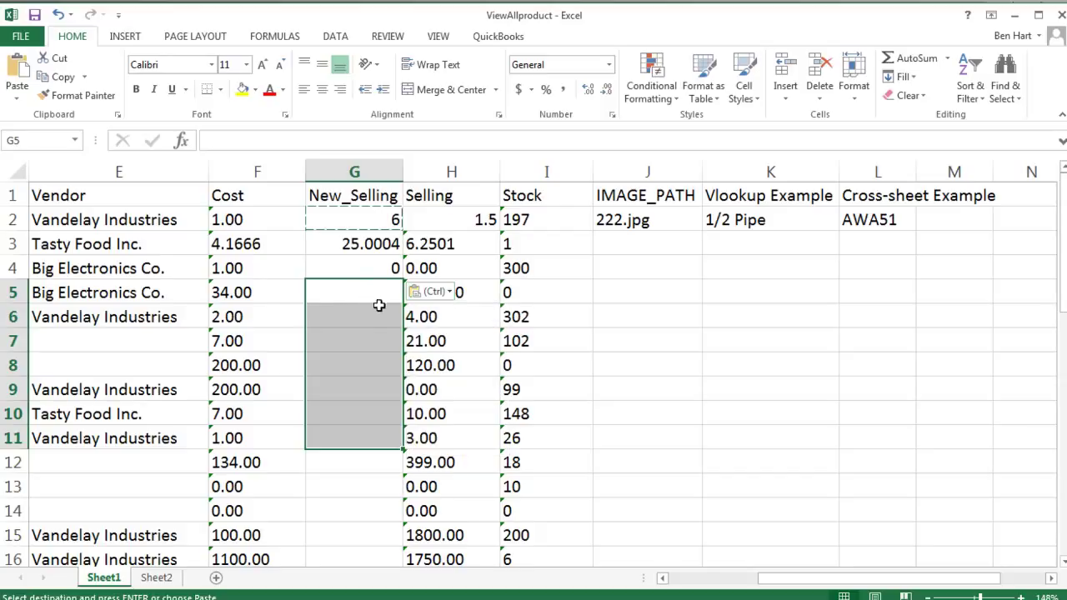
right_click(382, 298)
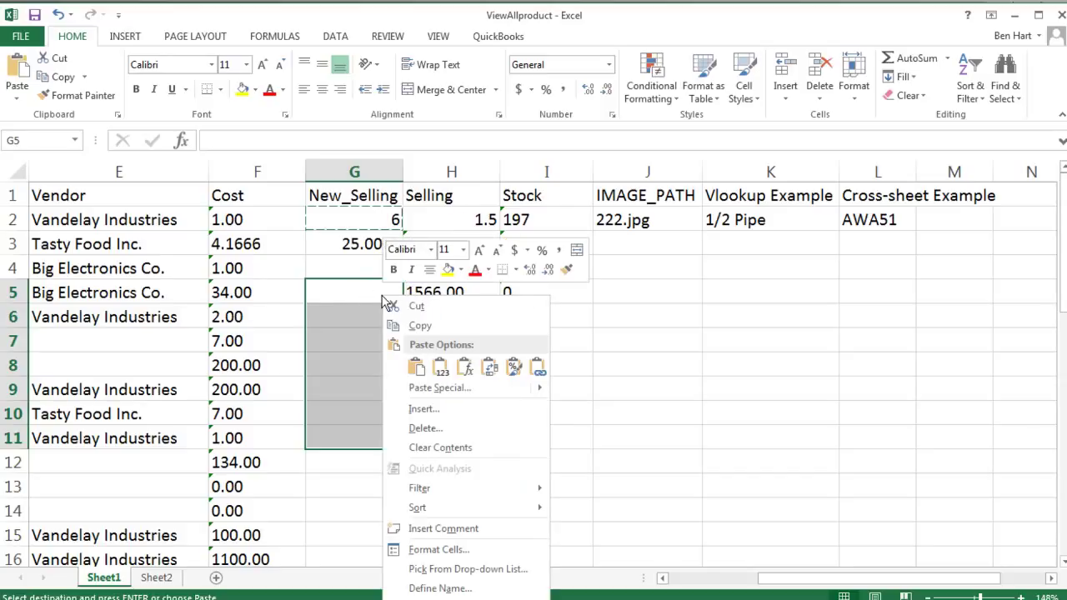
left_click(415, 367)
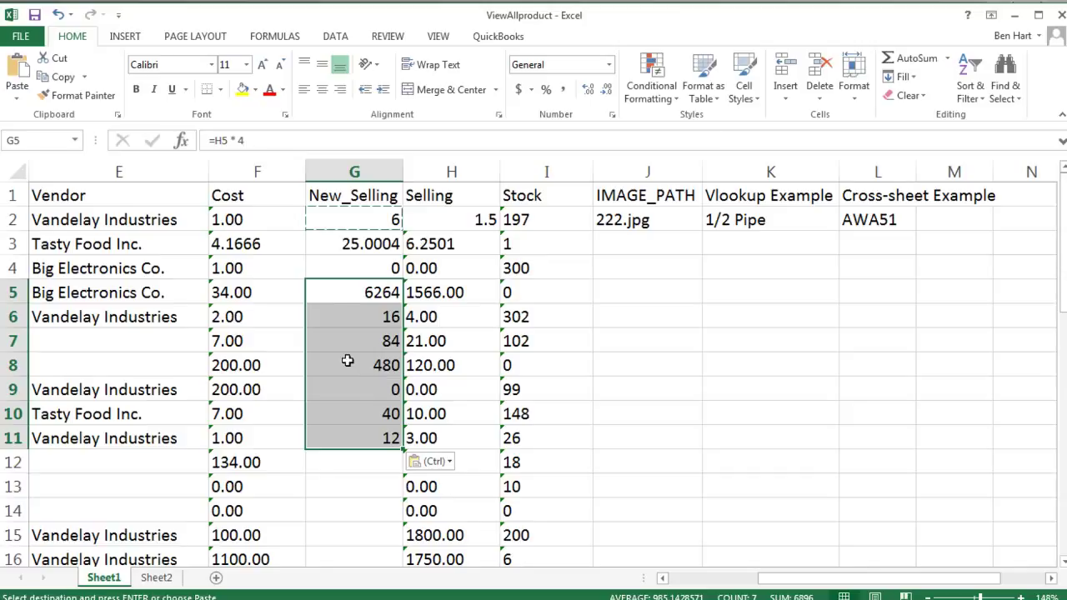
left_click(355, 217)
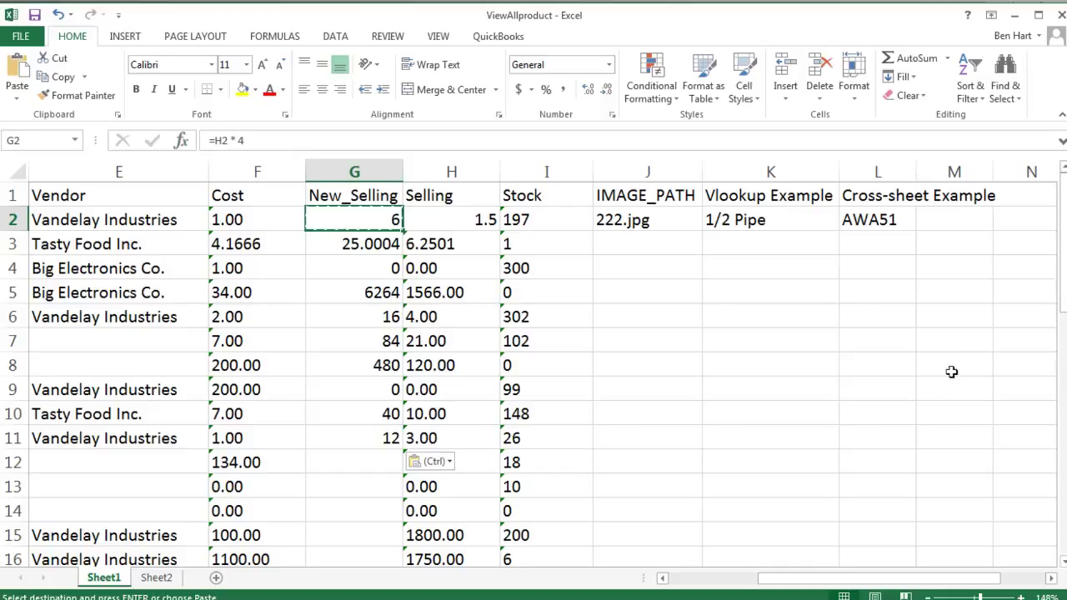
Step: Add the label Rate in cell L9 and enter the value 4 beneath it in L10
left_click(891, 381)
type("Rate")
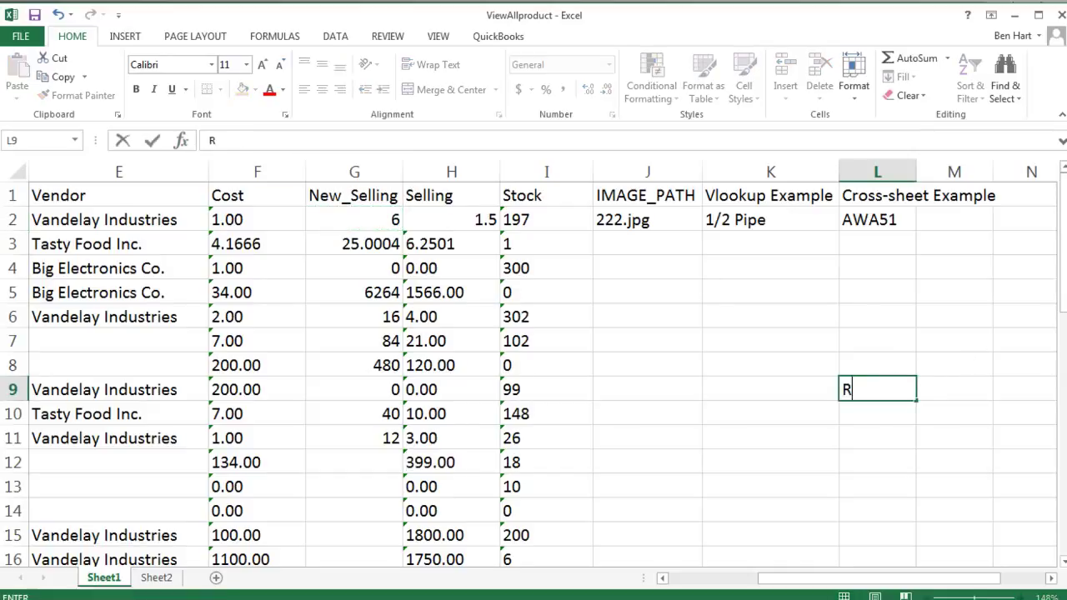
left_click(896, 412)
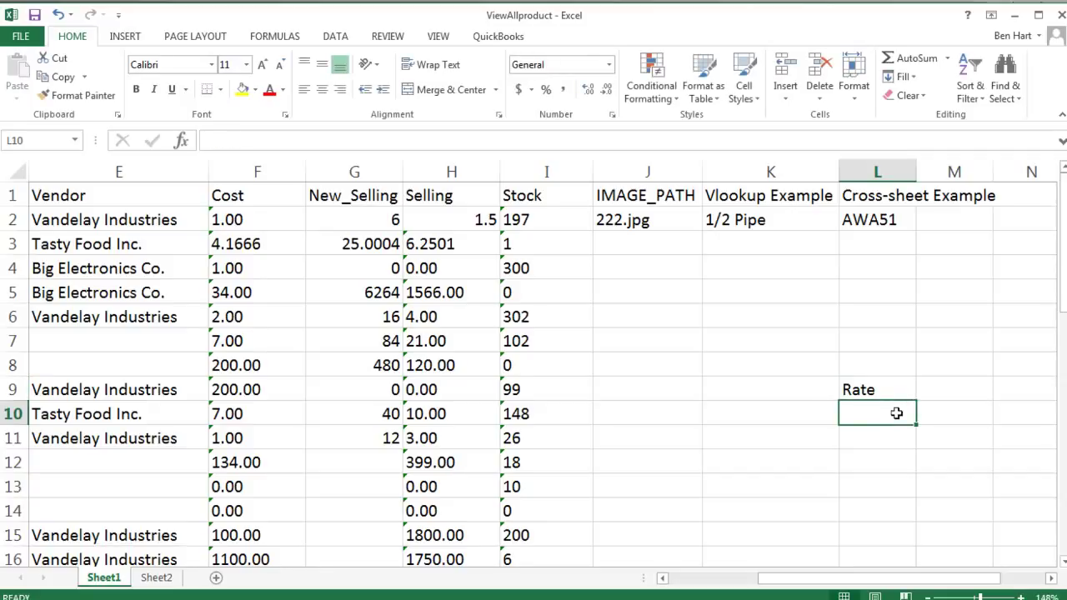
type("4")
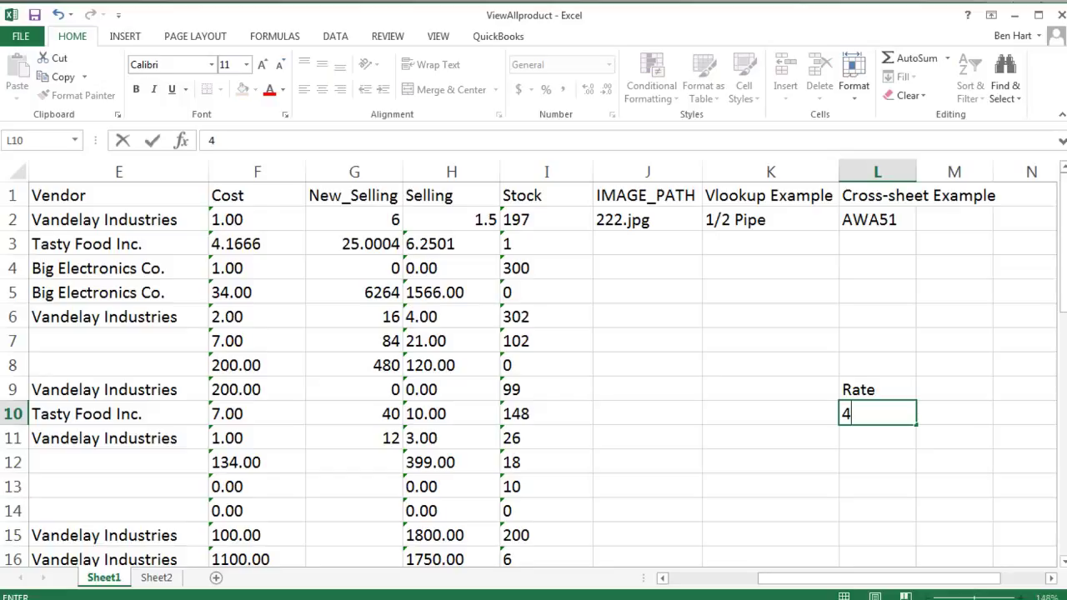
Step: Replace the fixed multiplier in the G2 formula with the rate cell, making it =H2 * L10
left_click(367, 219)
left_click(241, 140)
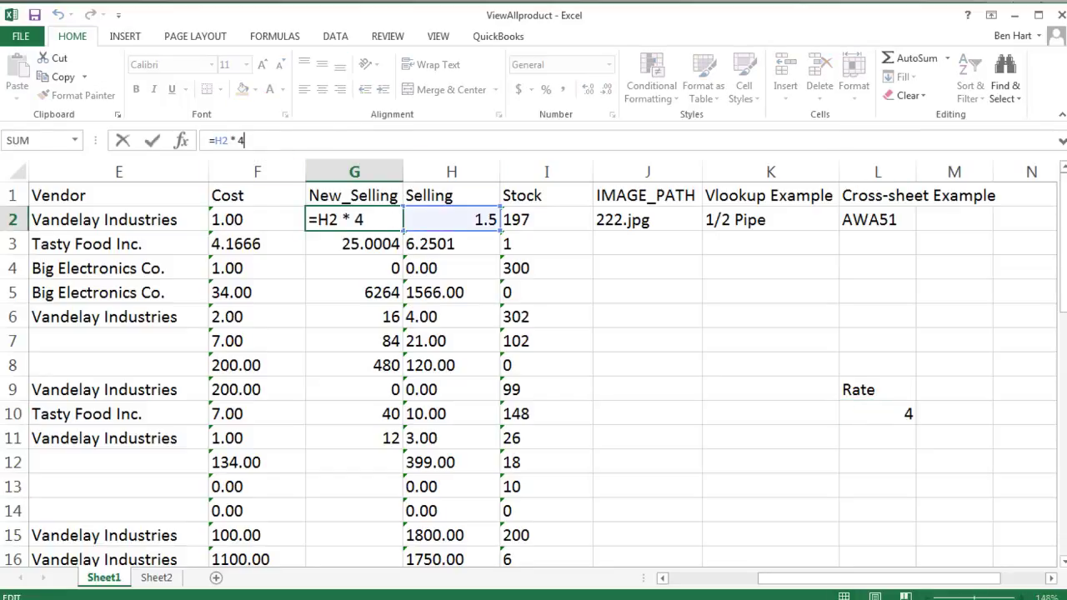
key("BackSpace")
type("L10")
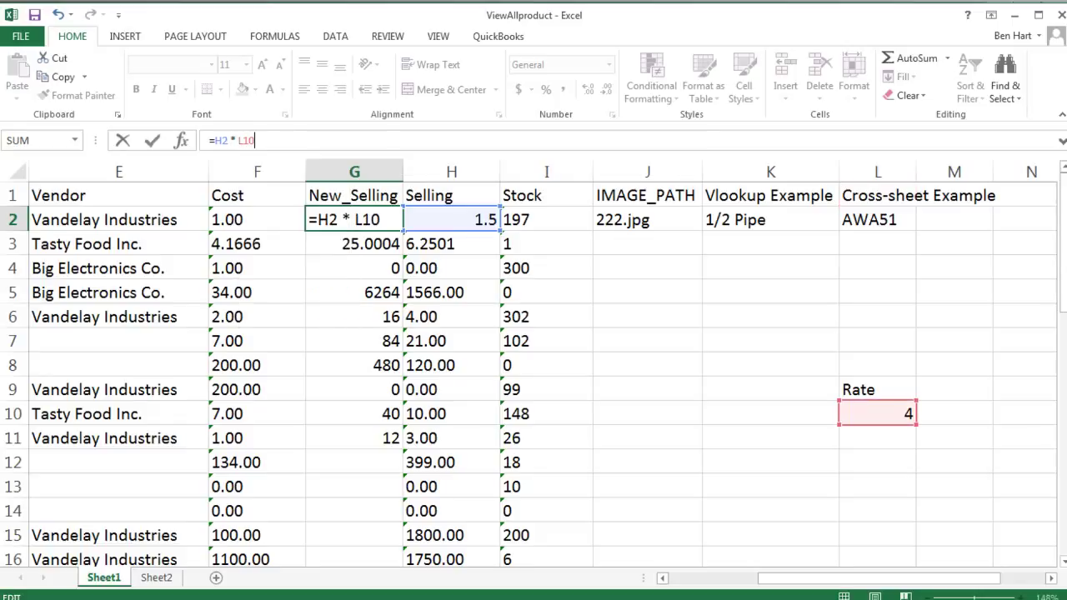
key("Return")
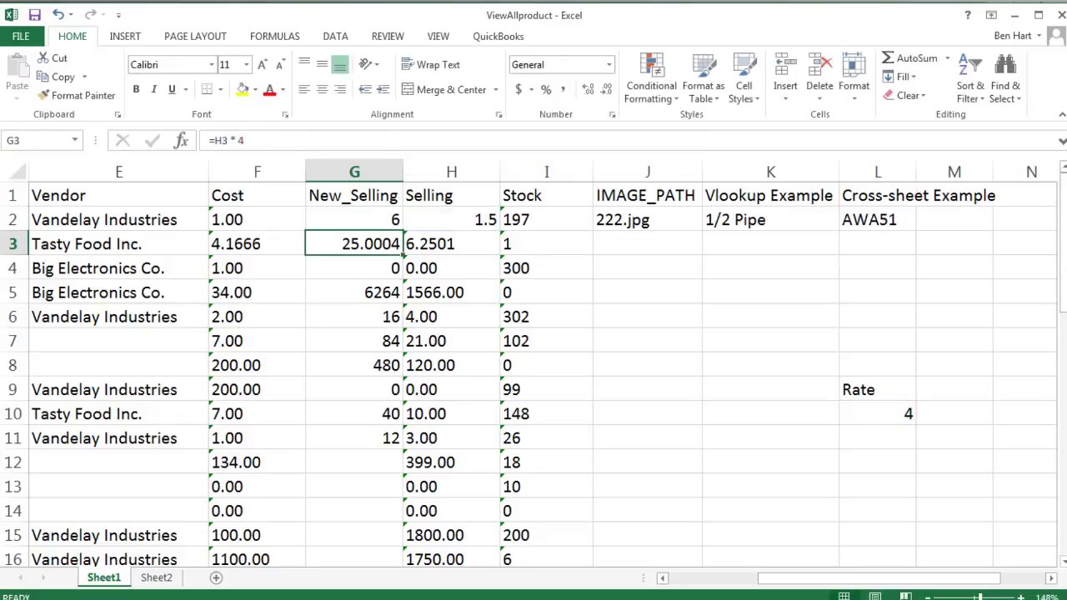
Step: Copy the G2 formula into G3 and check which rate cell the pasted formula refers to
left_click(360, 225)
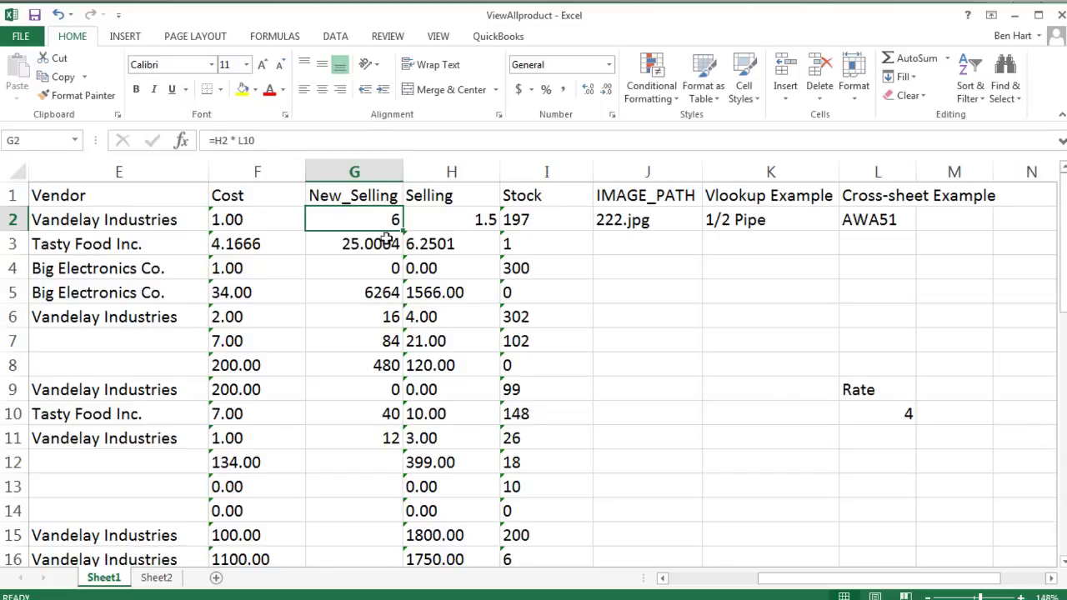
key("ctrl+c")
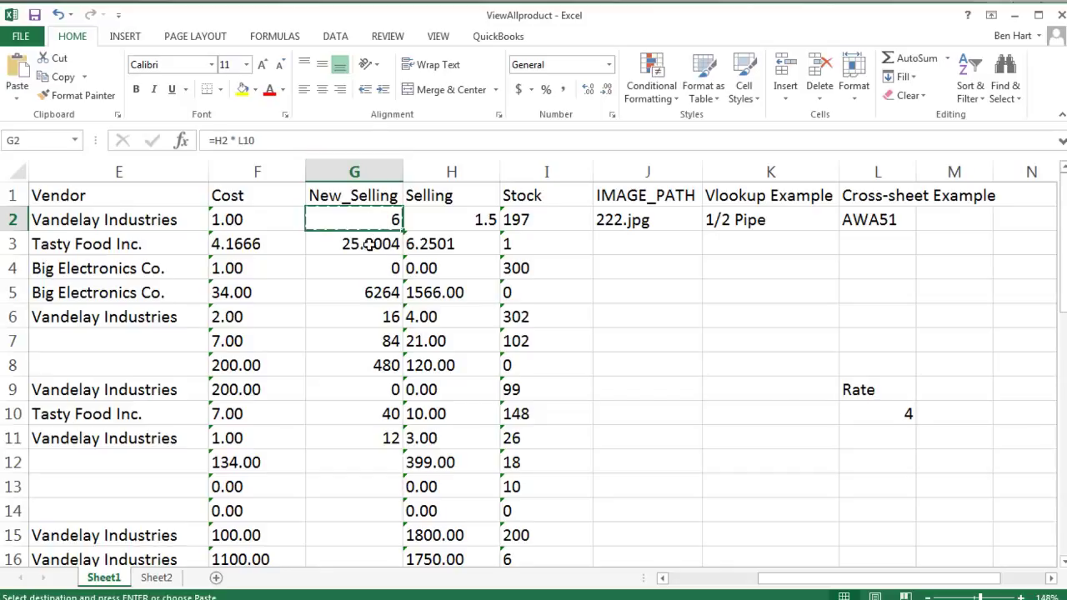
left_click(367, 244)
key("ctrl+v")
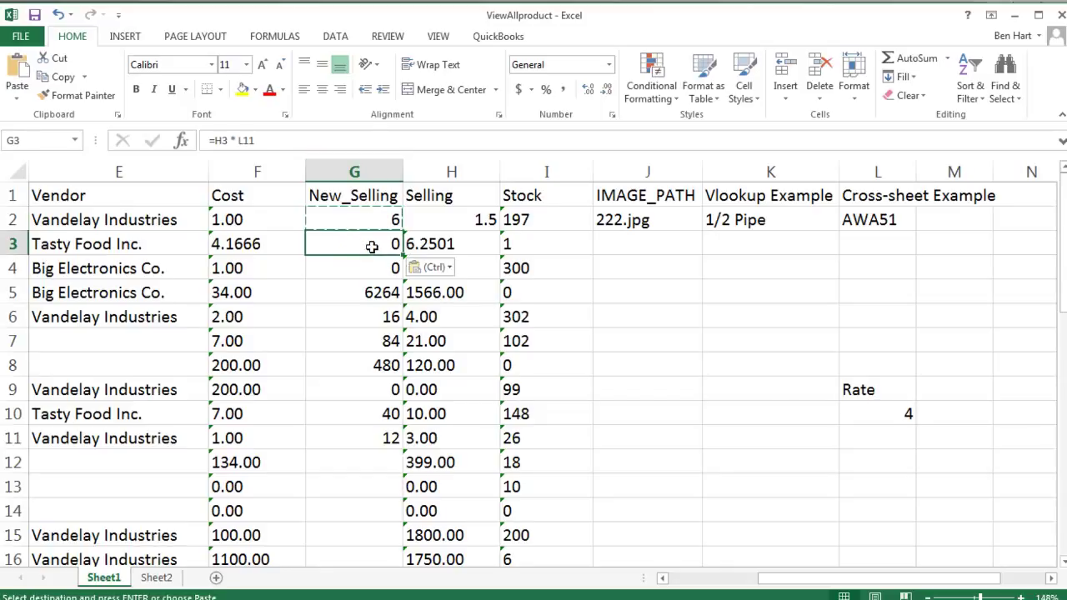
left_click(896, 442)
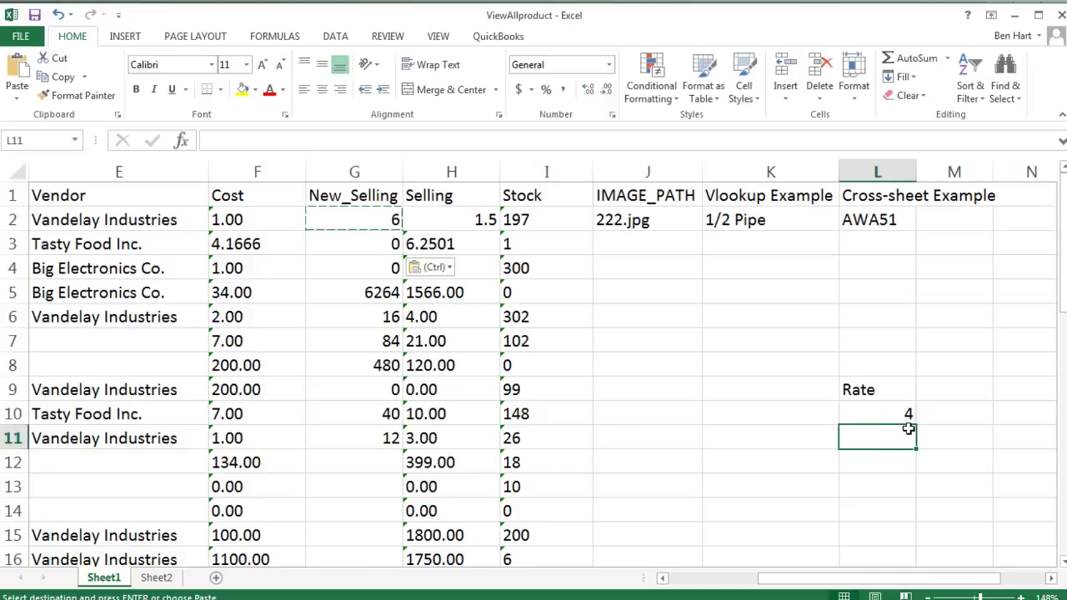
left_click(367, 265)
left_click(370, 248)
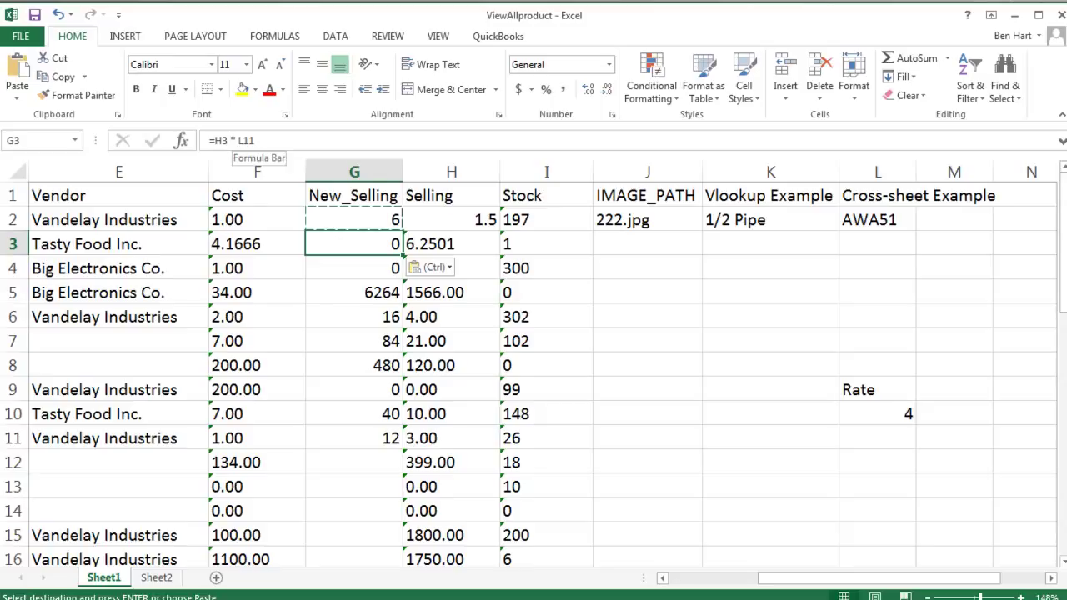
Step: Lock the row of the rate reference in the G2 formula, making it =H2 * L$10
left_click(369, 216)
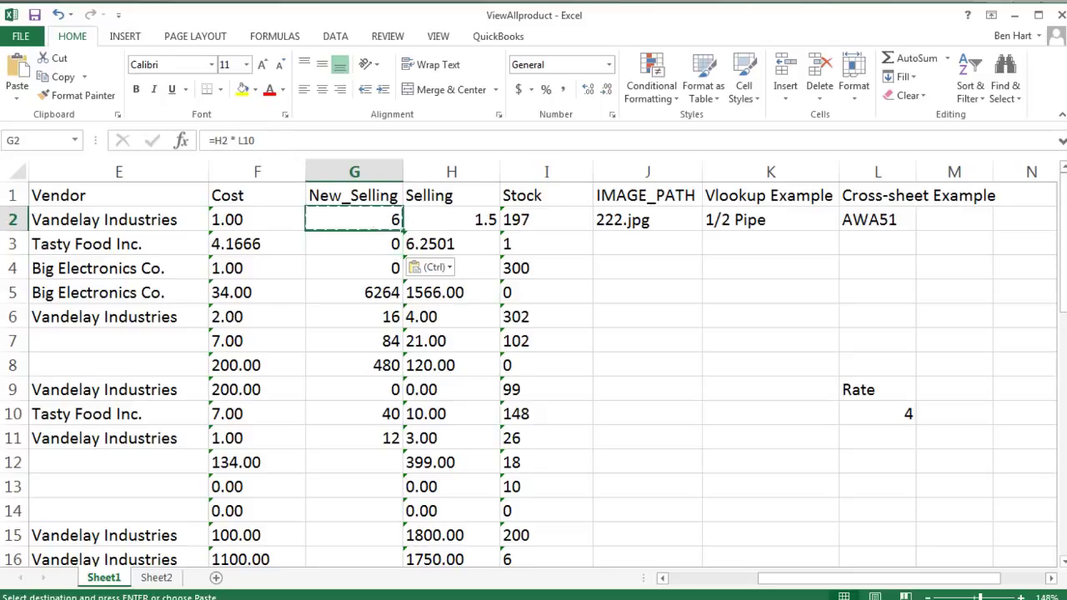
key("F2")
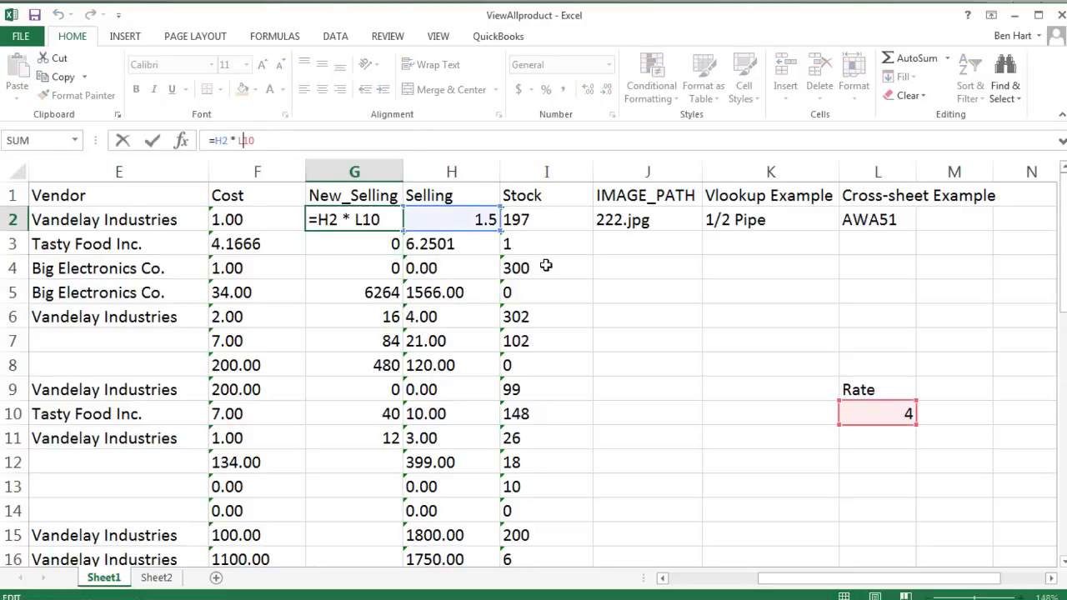
type("$")
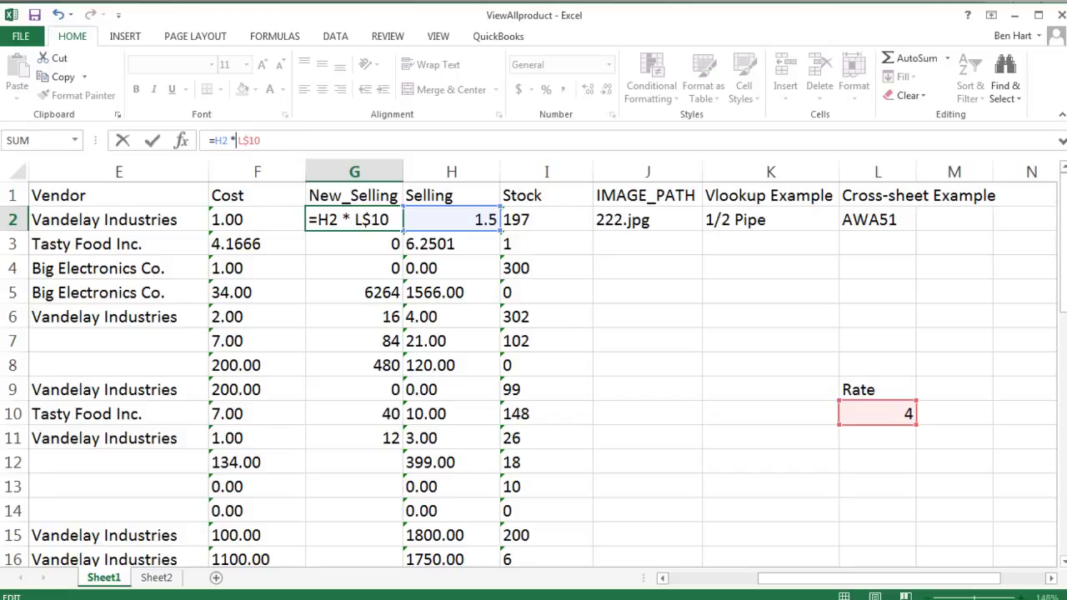
type("$")
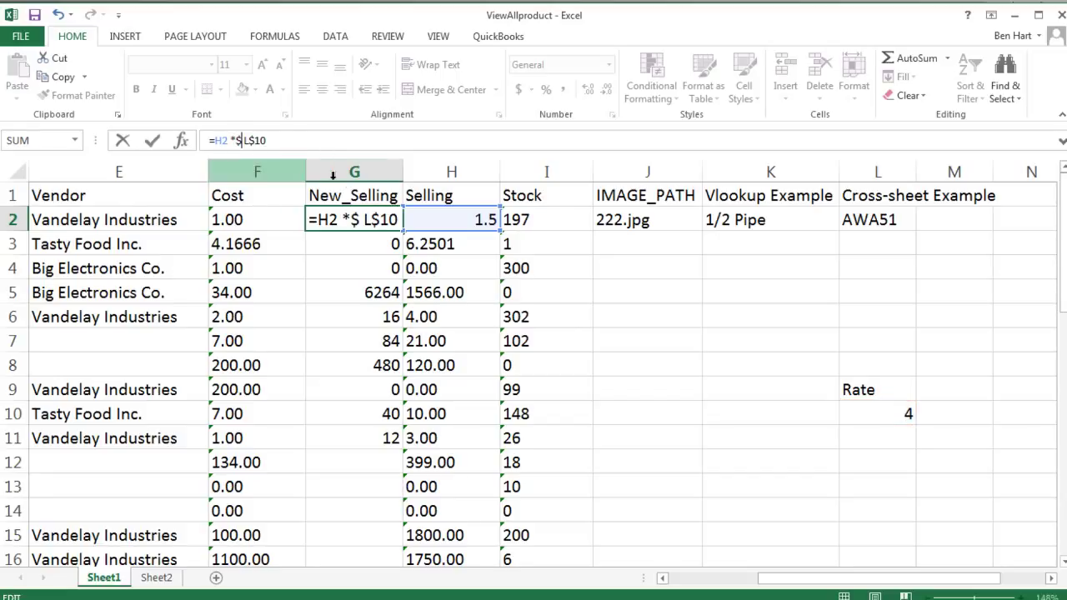
key("BackSpace")
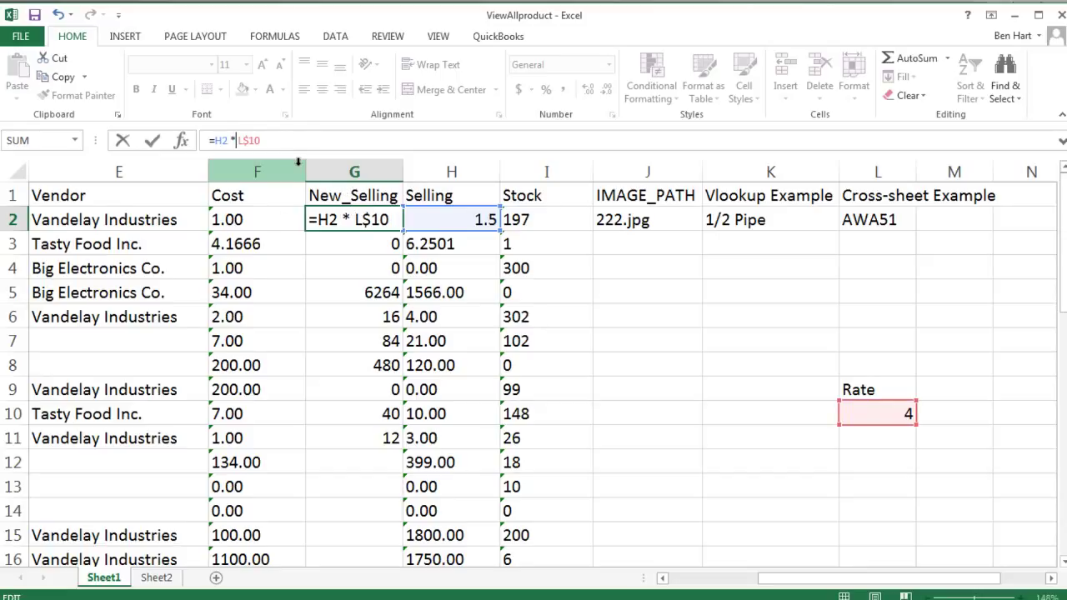
left_click(366, 236)
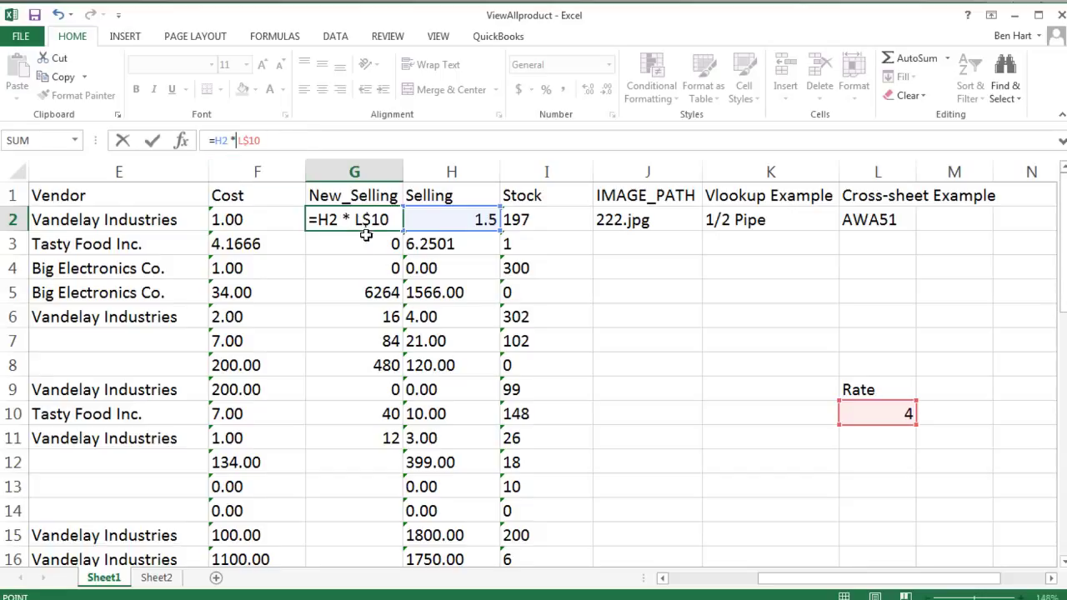
left_click(369, 258)
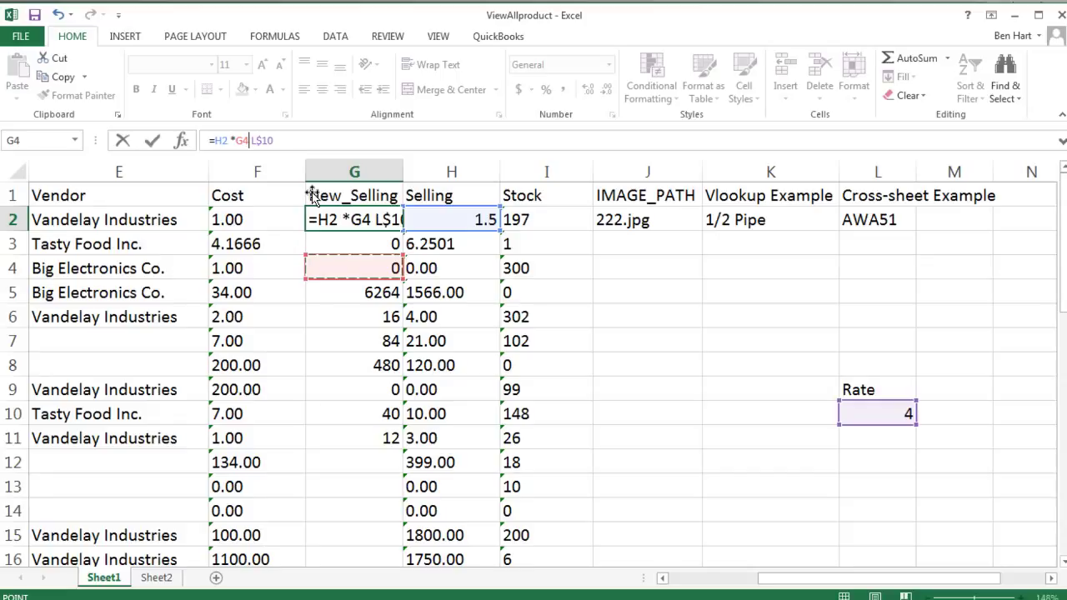
key("BackSpace")
key("BackSpace")
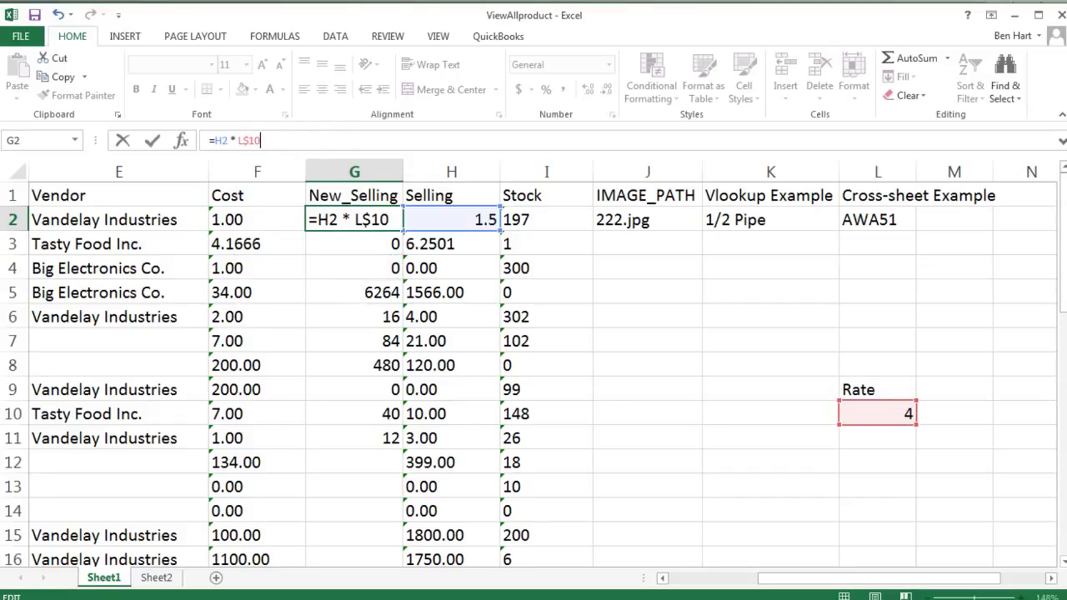
key("Return")
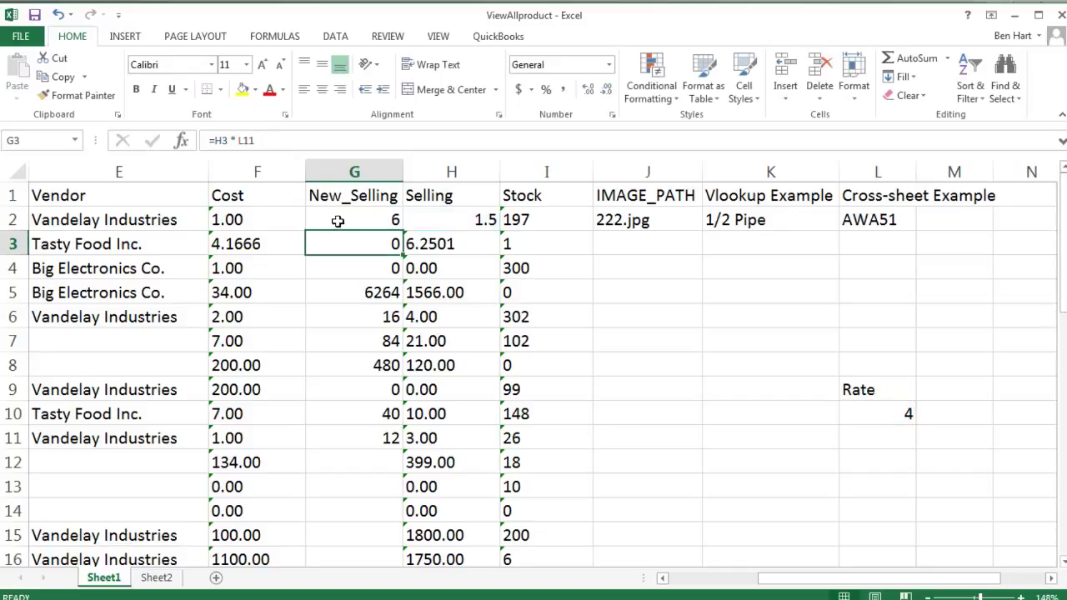
Step: Copy the G2 formula with the locked rate row into cells G3 and G4
left_click(338, 219)
key("ctrl+c")
left_click(350, 243)
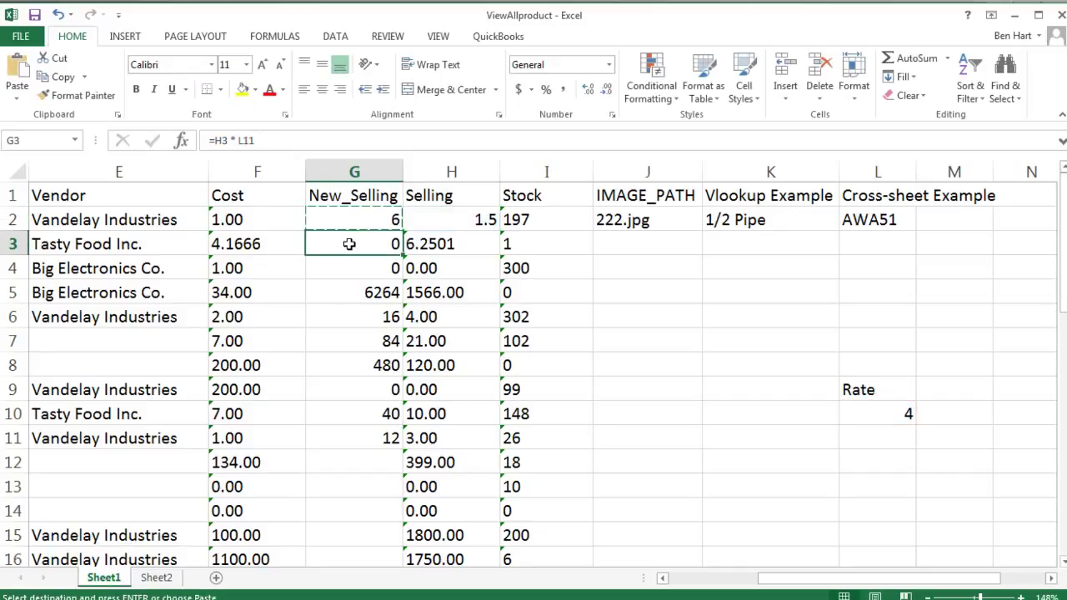
key("ctrl+v")
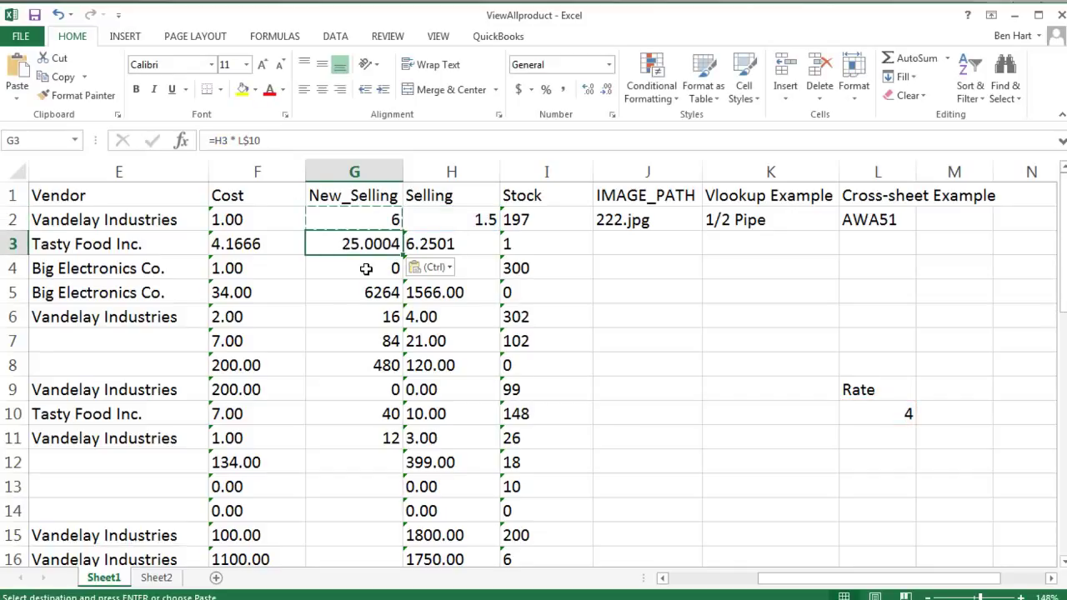
left_click(371, 270)
key("ctrl+v")
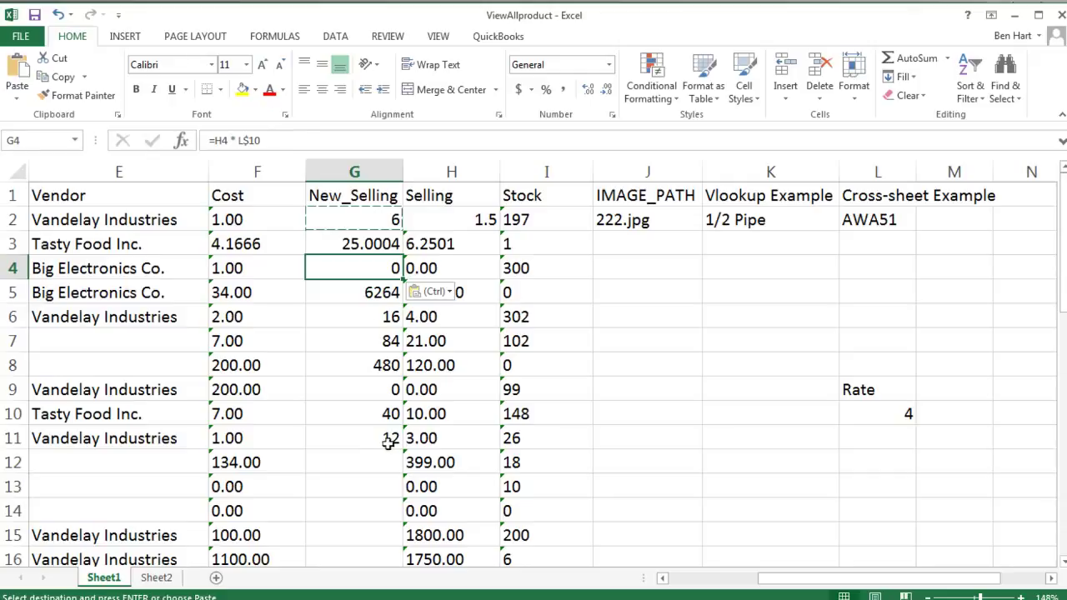
Step: Clear all New_Selling formulas from the range G2:G11
left_click_drag(386, 437, 374, 227)
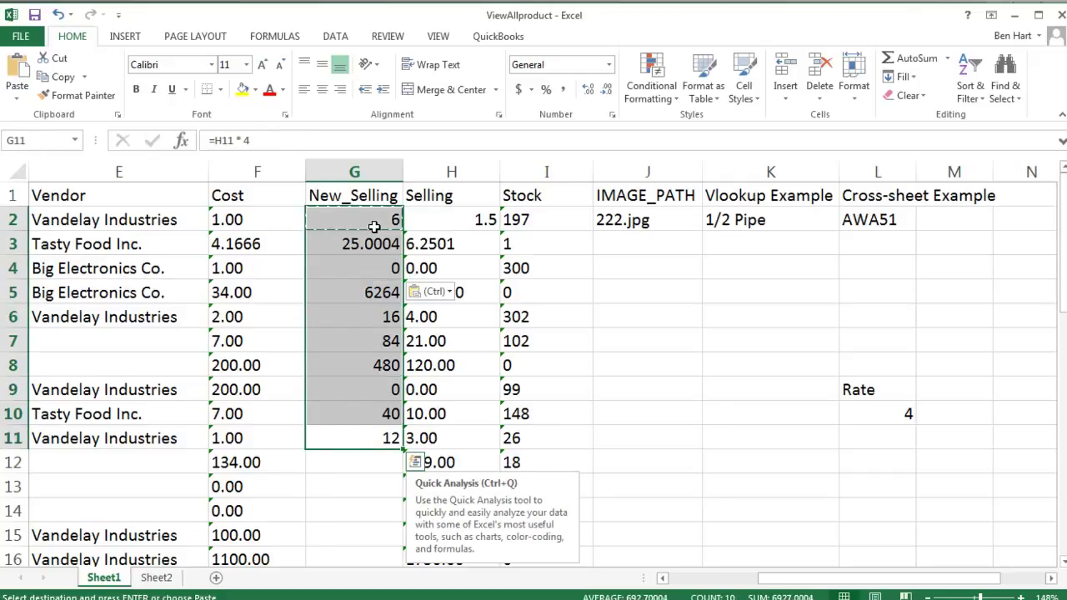
key("Delete")
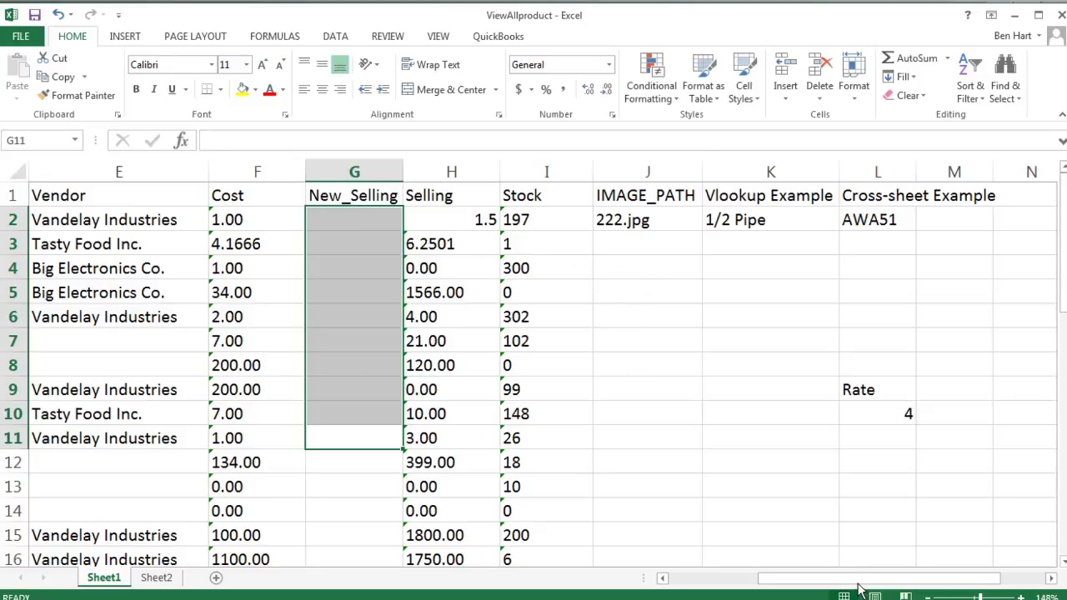
Step: Compare the original product name in C2 with the formula in the NEW_ProductName cell D2
left_click_drag(860, 586, 770, 586)
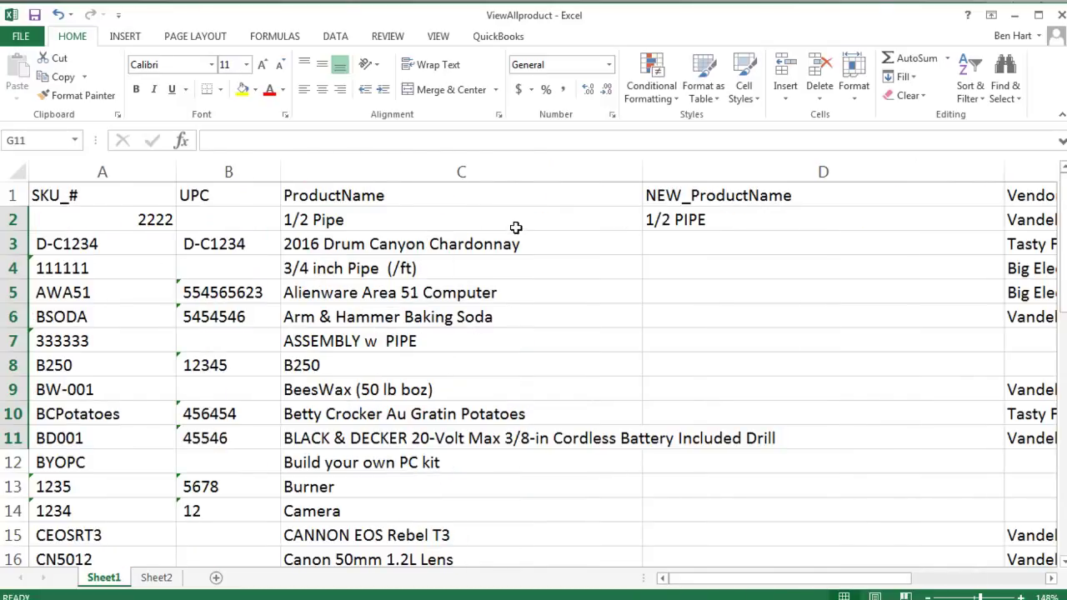
left_click(366, 221)
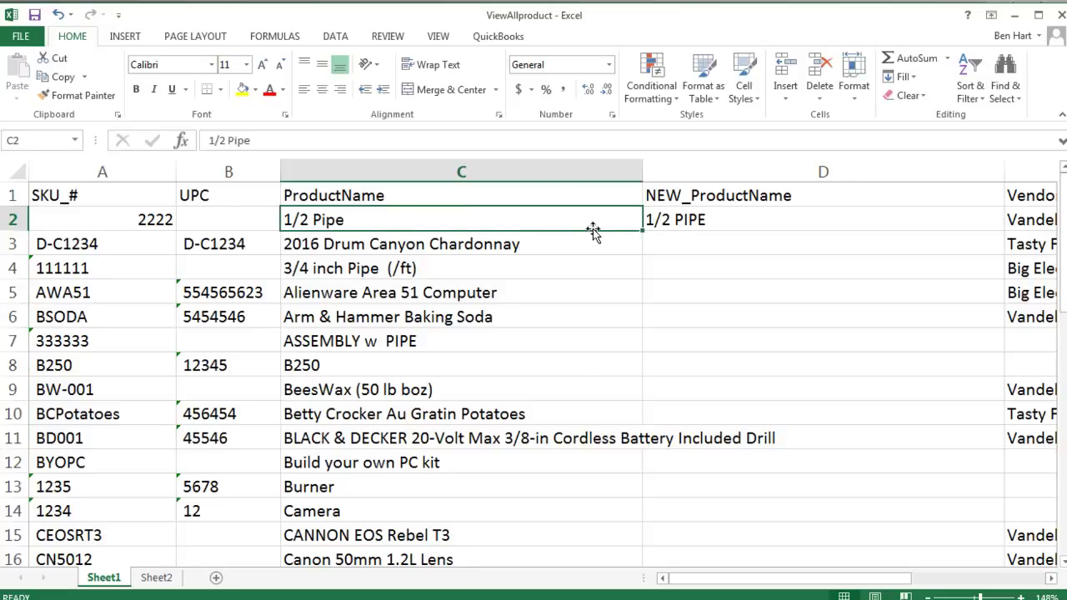
left_click(659, 219)
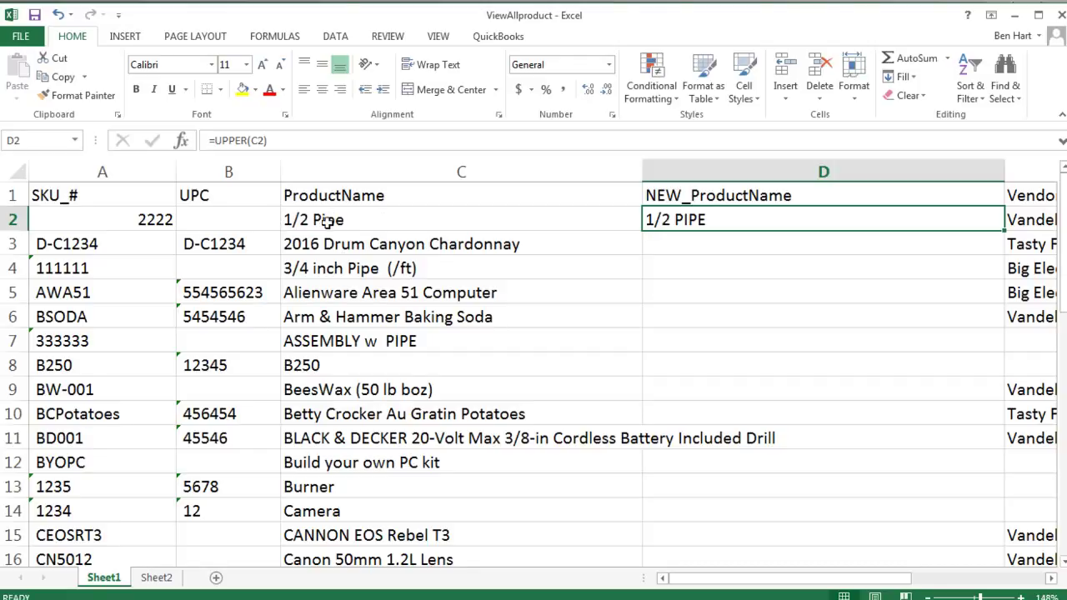
Step: Examine the formula that builds the image file name in the IMAGE_PATH cell J2
left_click_drag(836, 582, 909, 580)
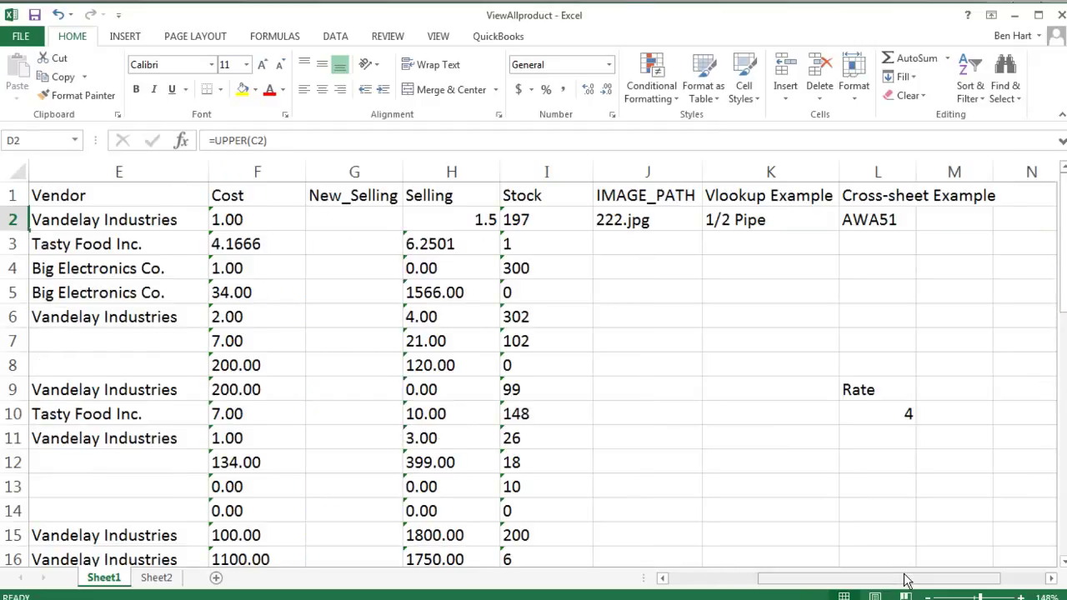
left_click(616, 222)
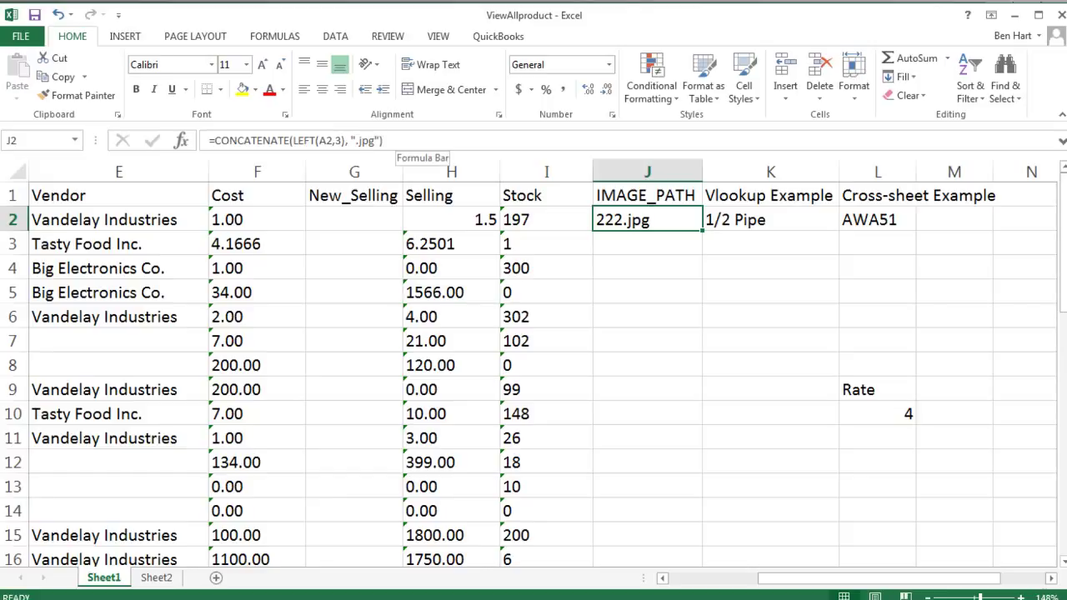
left_click(614, 246)
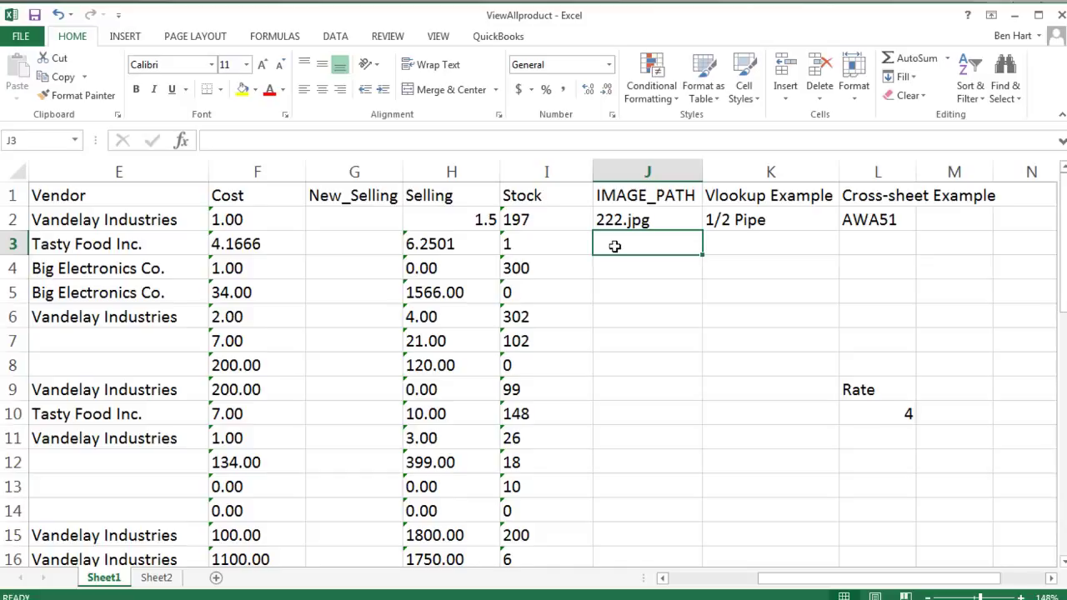
left_click(631, 218)
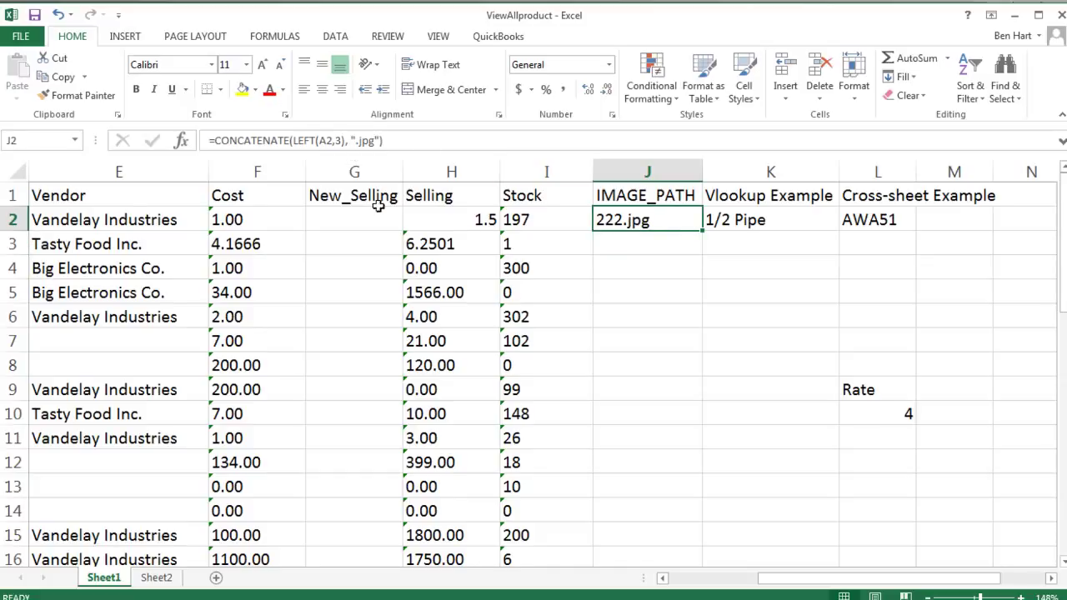
Step: Hide columns D through I so the SKU_# and IMAGE_PATH columns can be viewed together
left_click(664, 578)
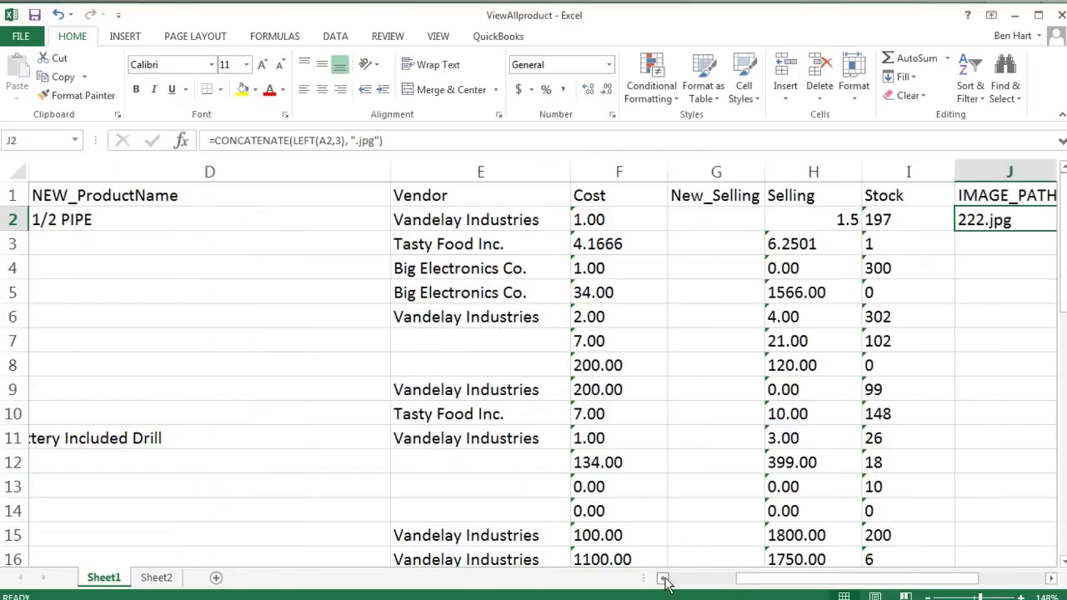
left_click(664, 578)
left_click(664, 578)
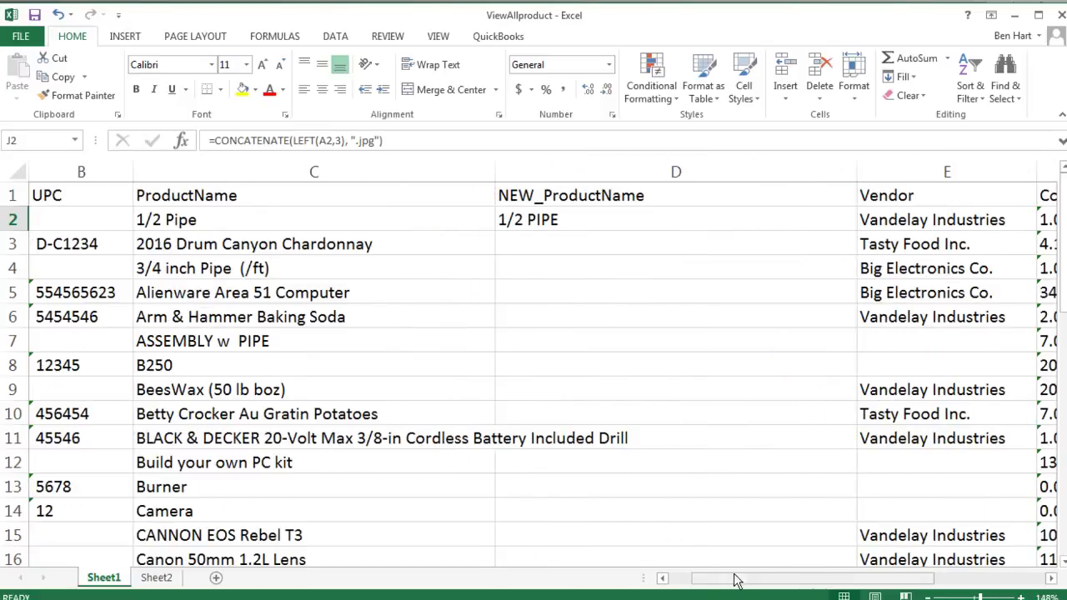
left_click(676, 171)
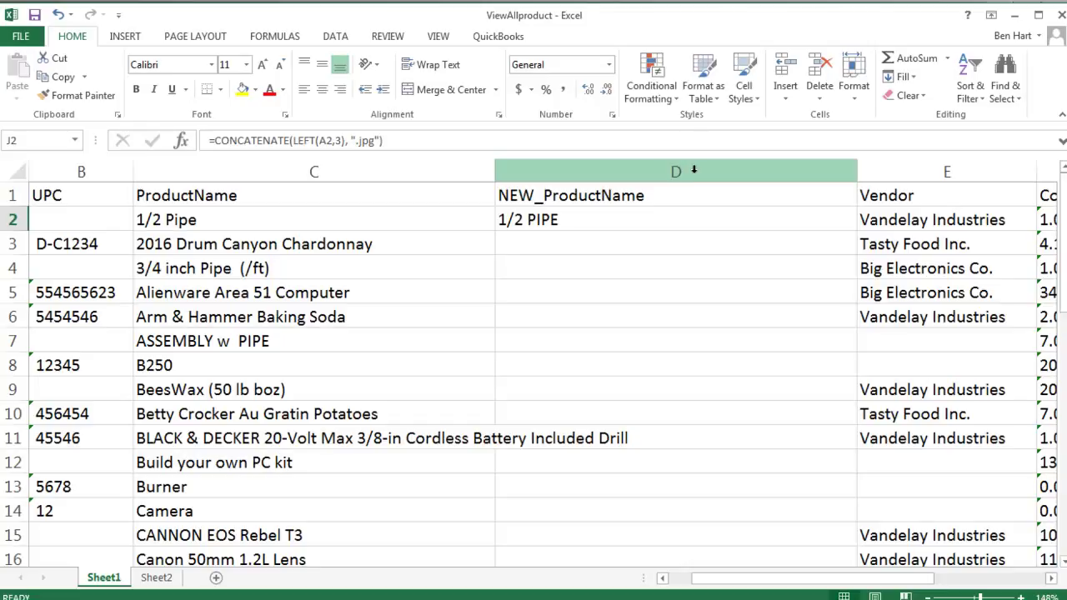
left_click(889, 170)
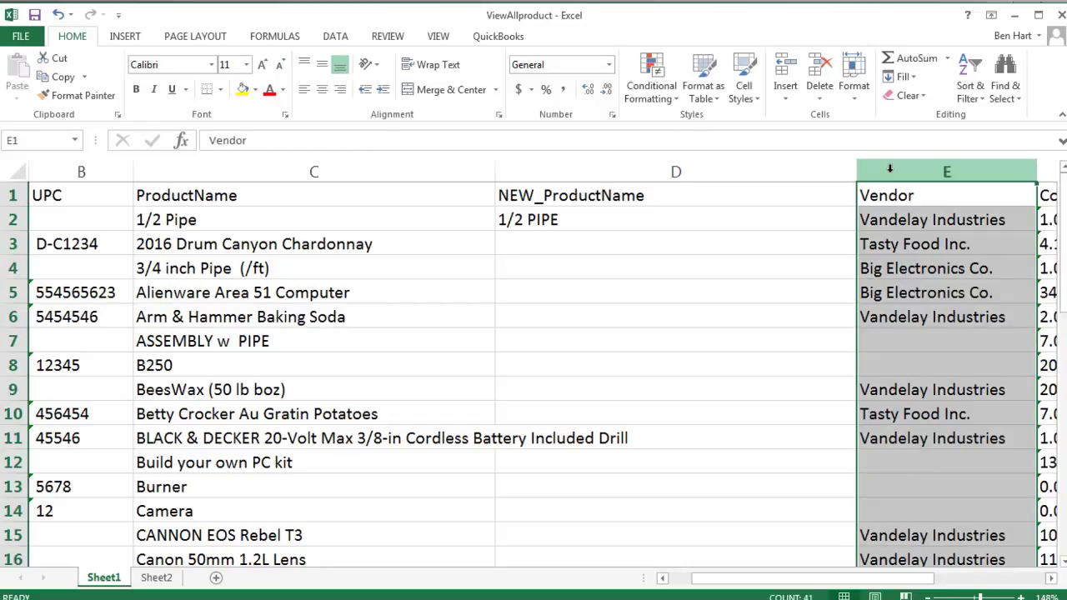
key("Left")
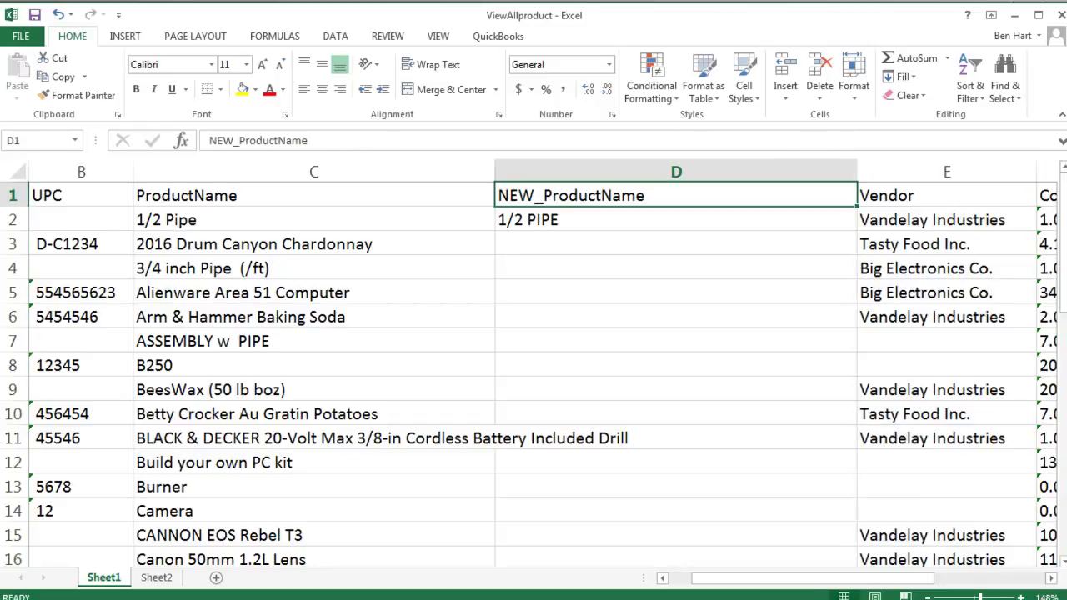
left_click(793, 163)
key("shift+Right")
key("shift+Right")
key("shift+Right")
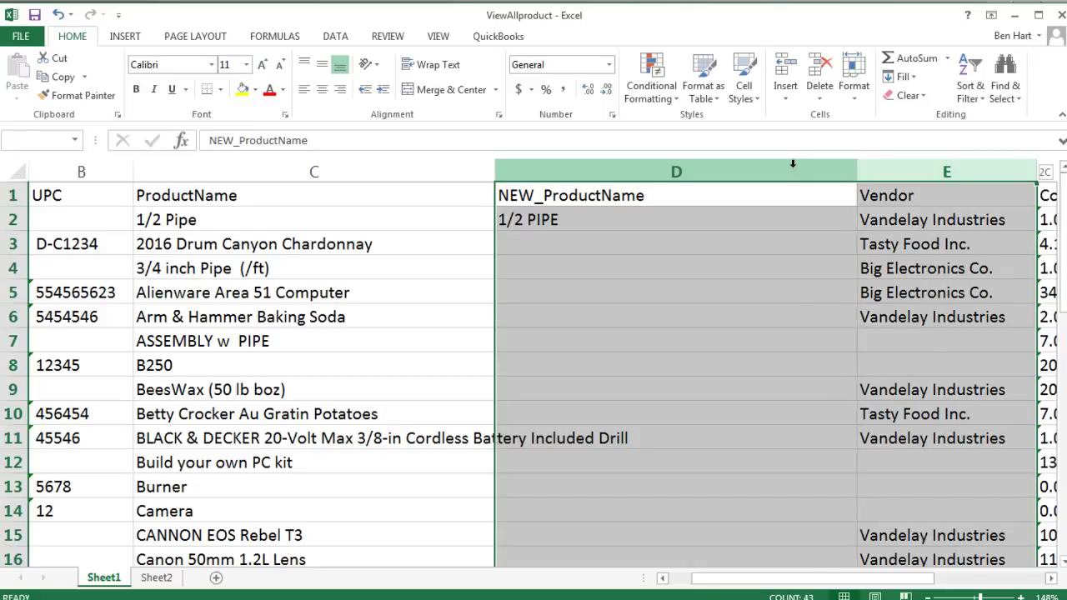
key("shift+Right")
key("shift+Right")
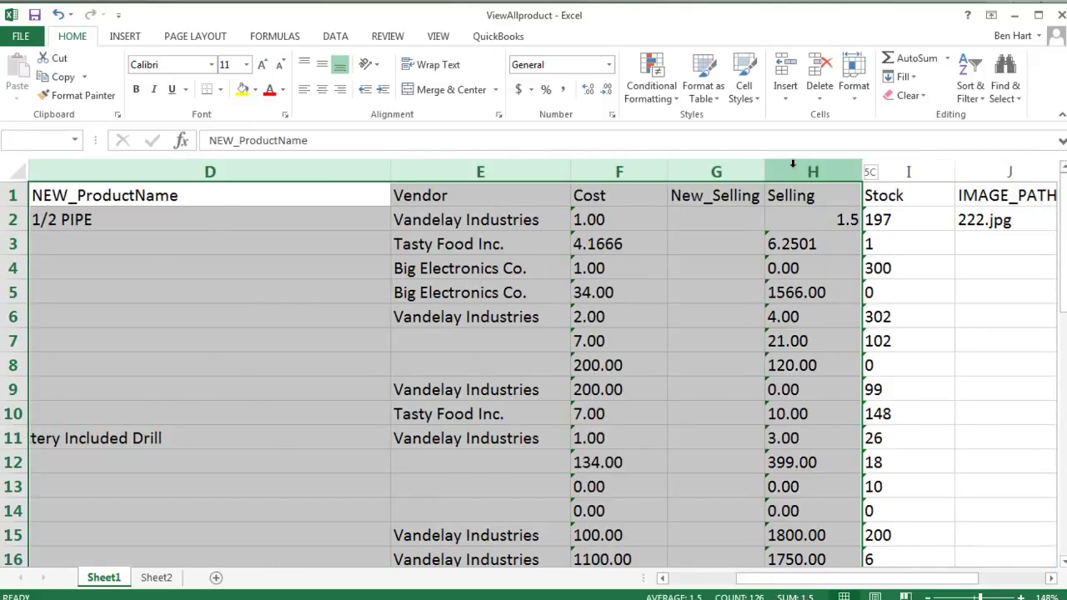
right_click(698, 181)
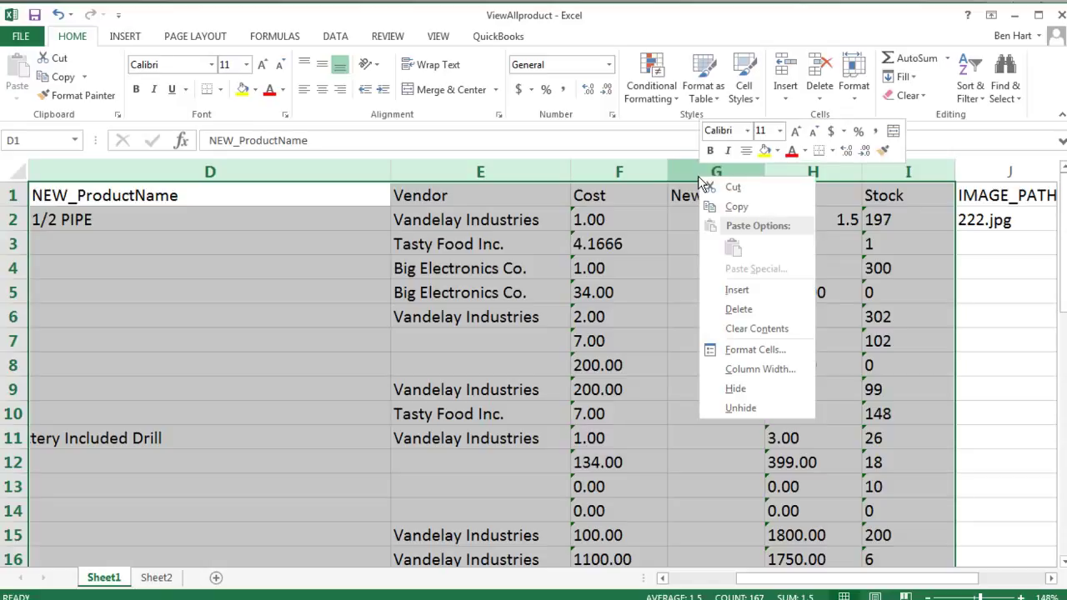
left_click(734, 389)
left_click_drag(862, 575, 641, 581)
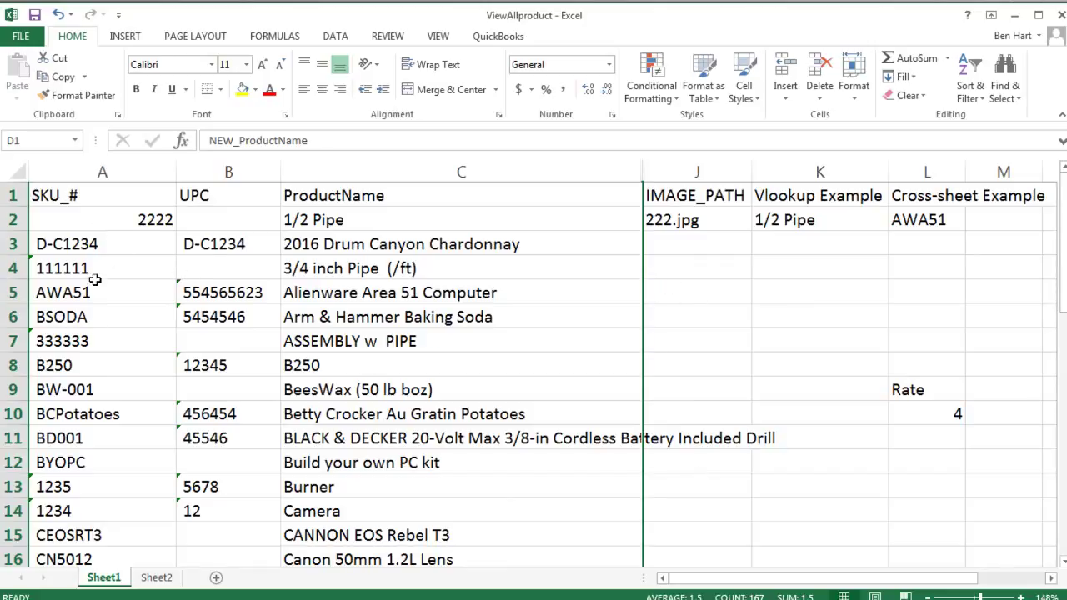
Step: Enter the formula =A3 in the IMAGE_PATH cell J3 to reference the SKU in the same row
left_click(96, 249)
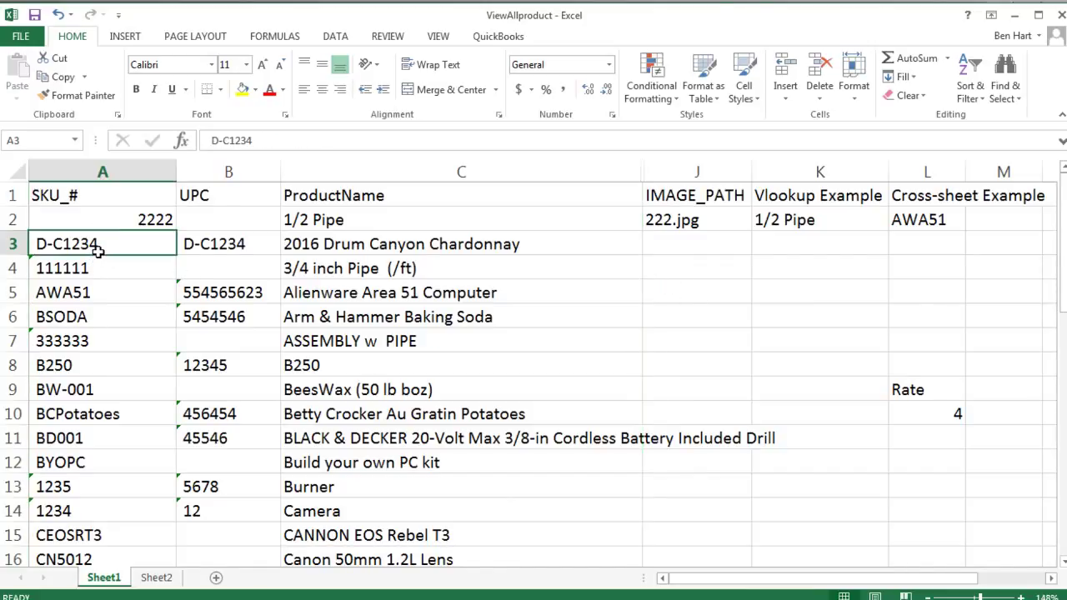
left_click(709, 246)
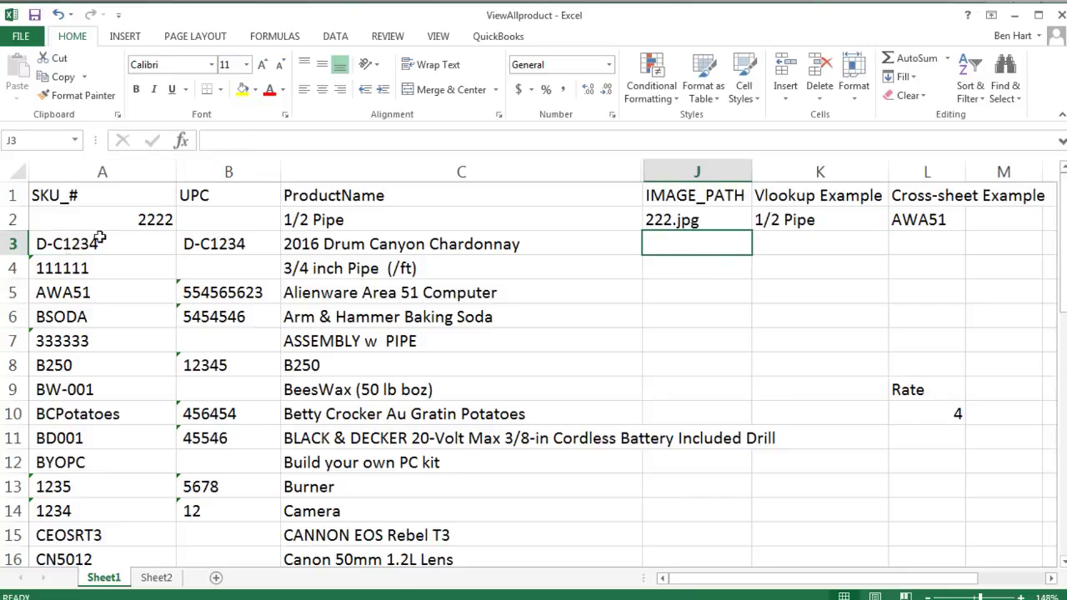
left_click(209, 140)
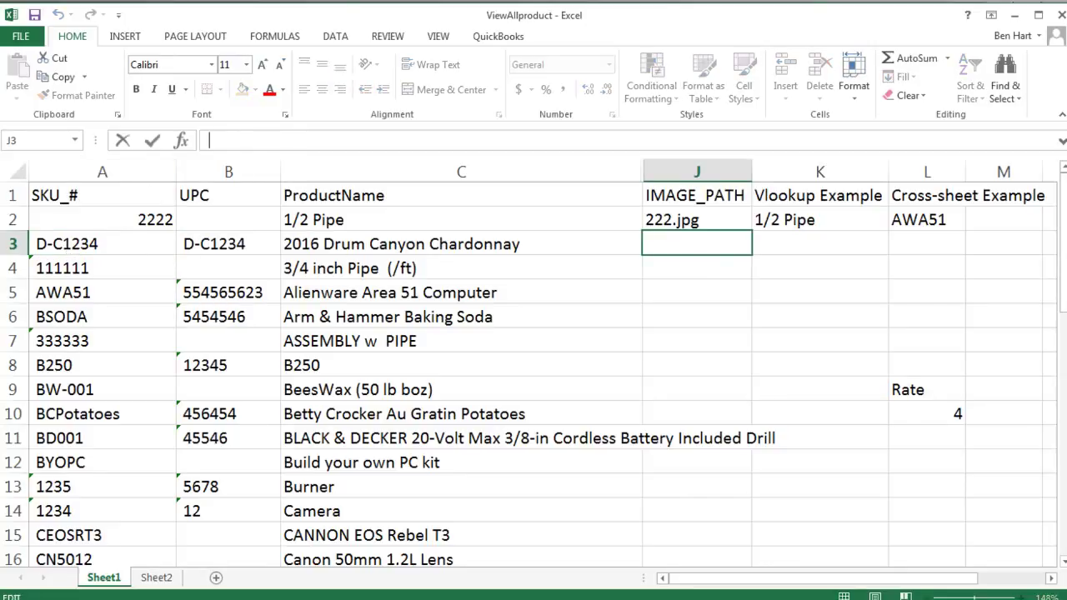
type("=A3")
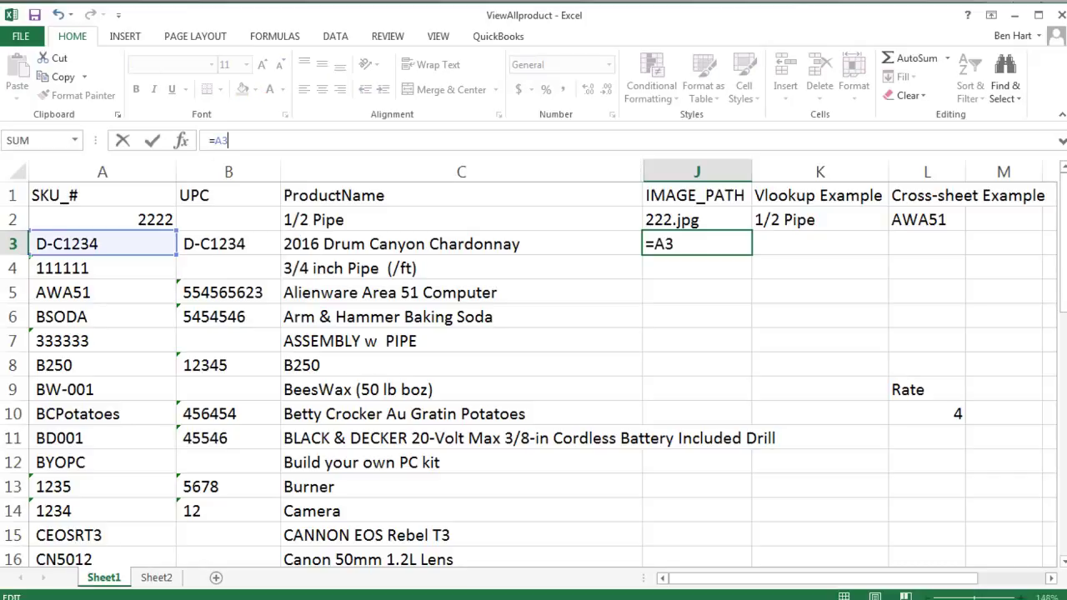
key("Return")
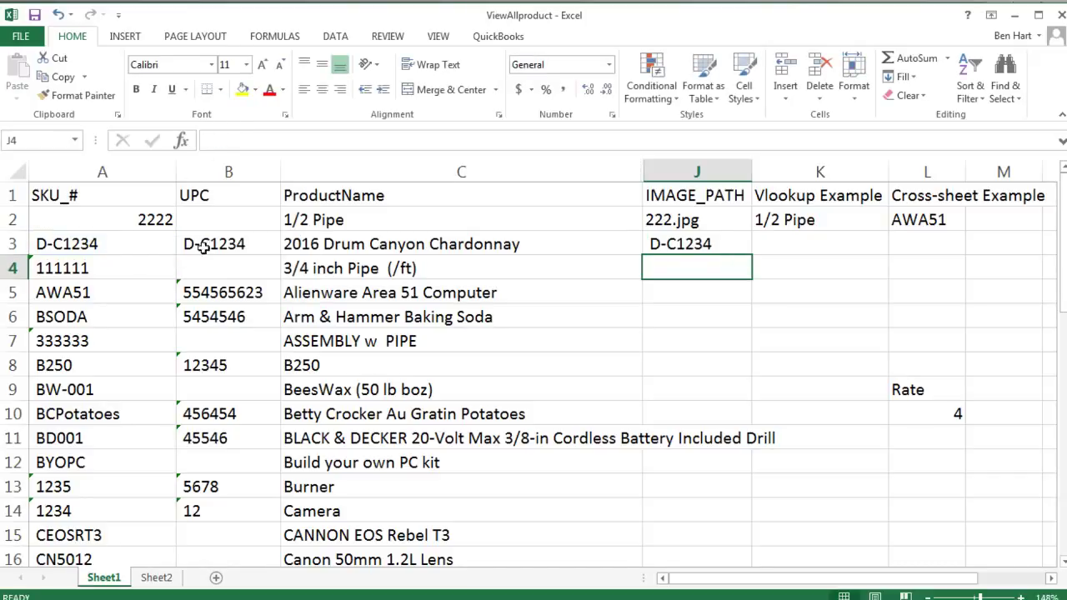
Step: Replace the A3 reference in the J3 formula with the LEFT function name
left_click(706, 243)
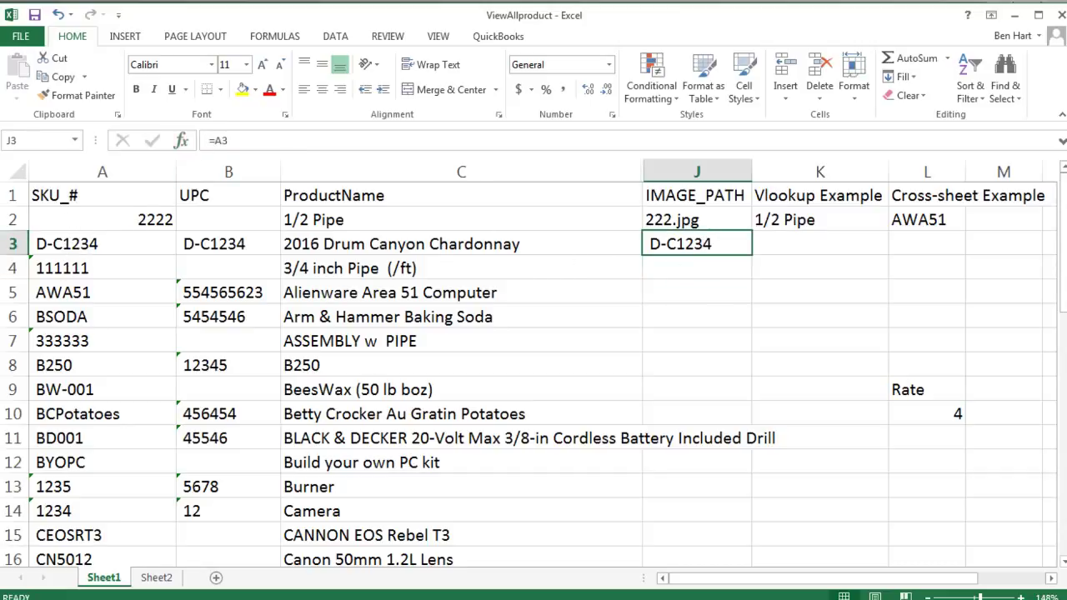
left_click(220, 140)
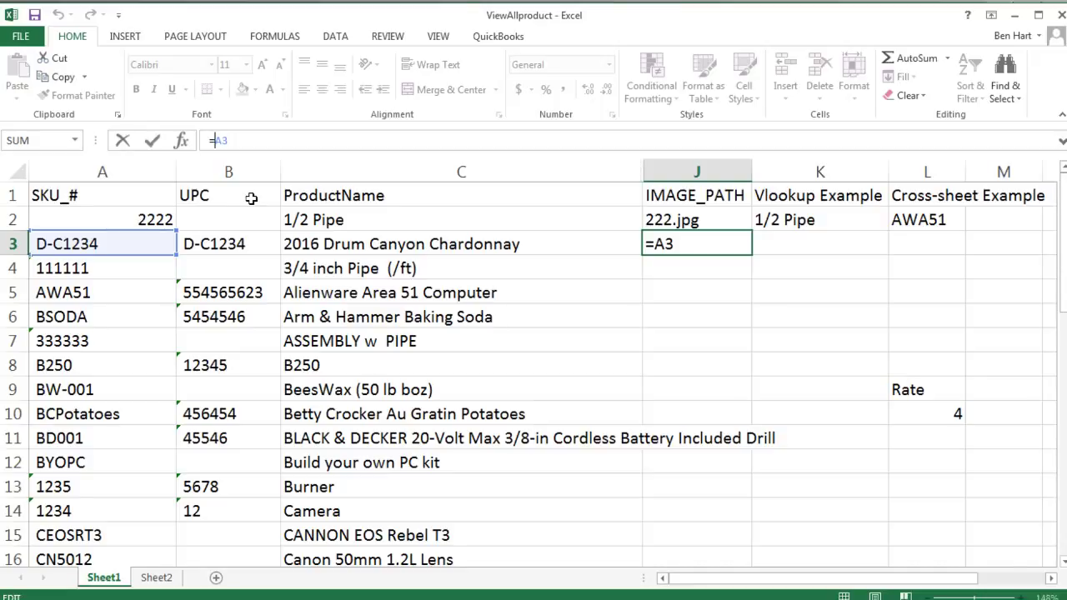
type("LAT(")
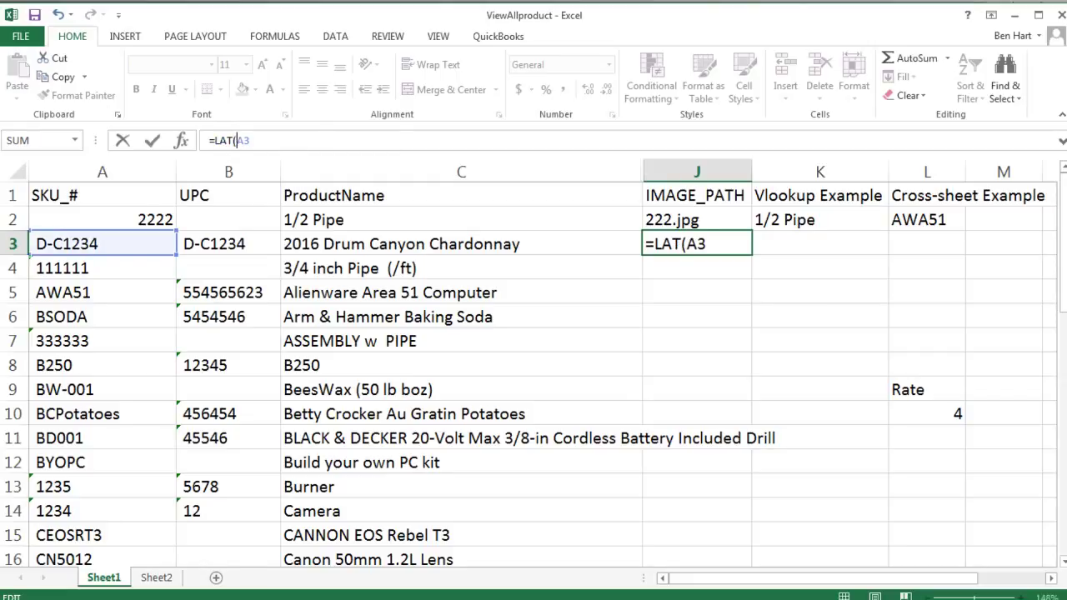
key("BackSpace")
key("BackSpace")
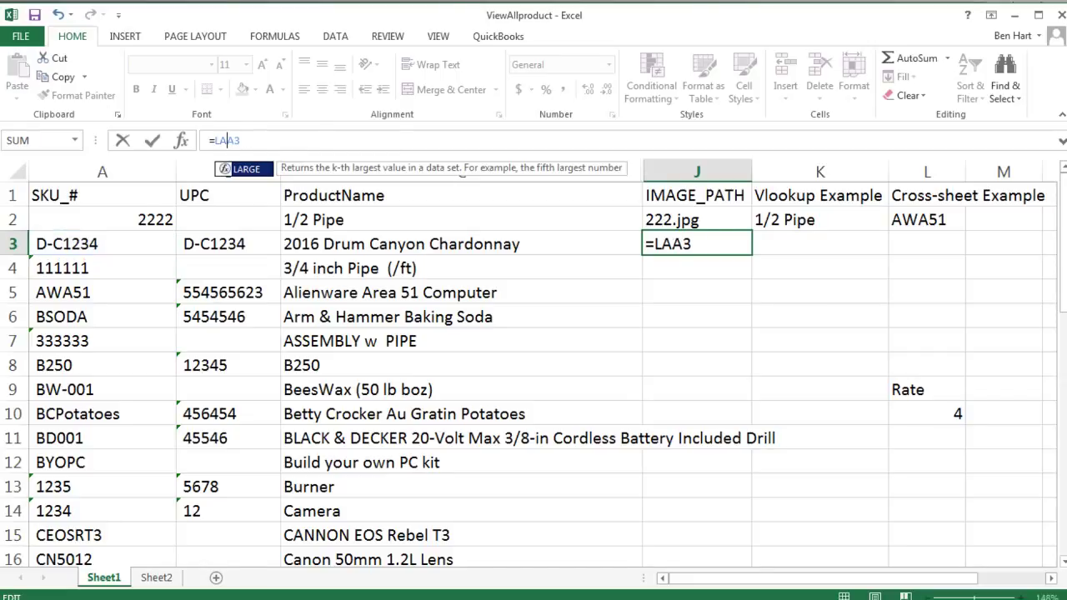
key("BackSpace")
type("EFT")
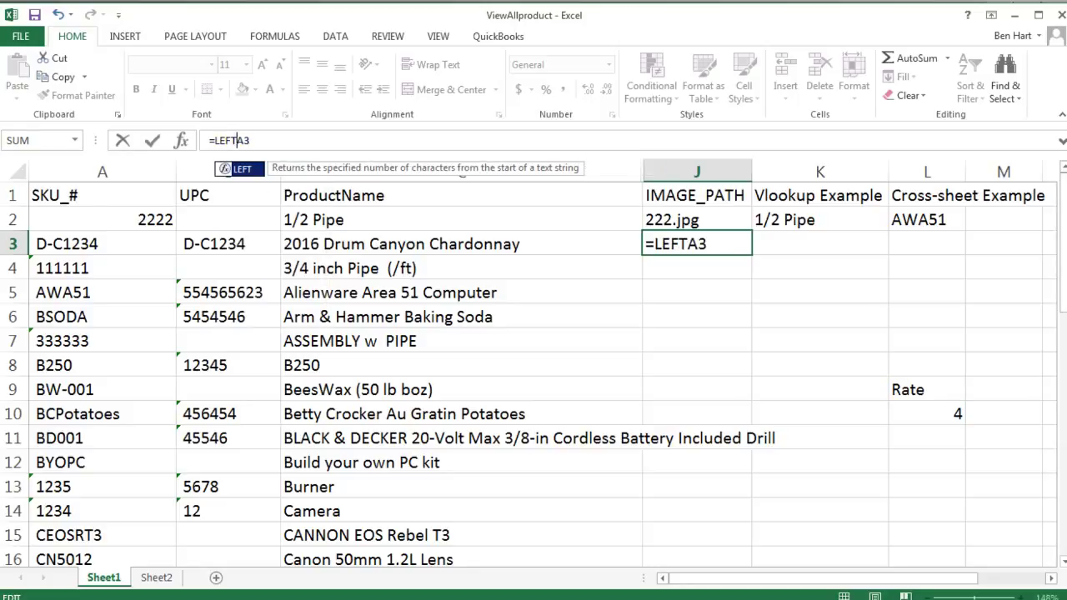
key("shift+End")
key("Delete")
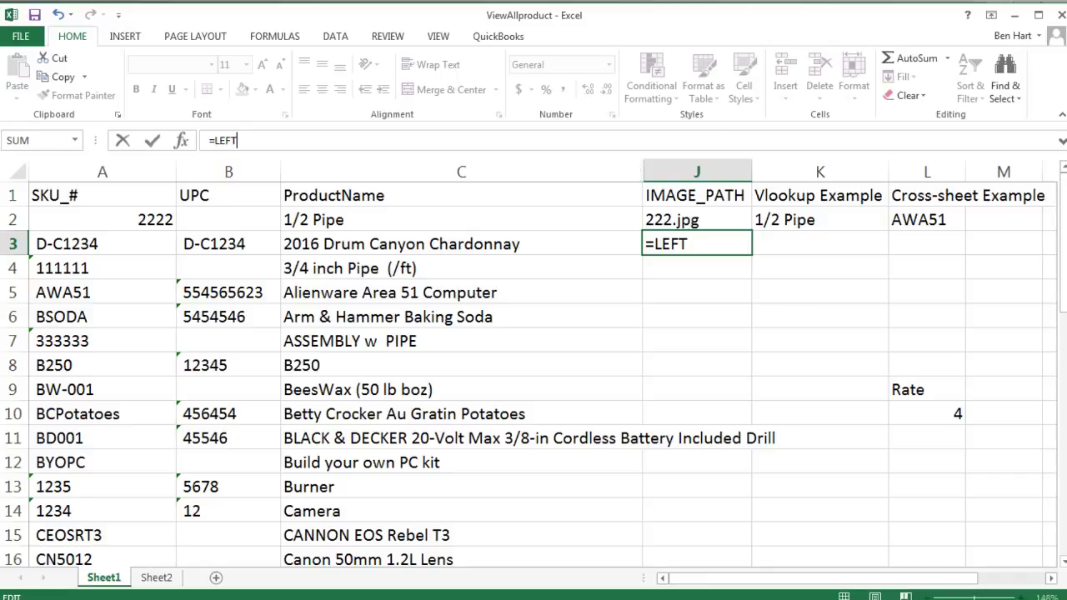
Step: Complete the J3 formula as =LEFT(A3,3) to extract the first three characters of the SKU
type("(")
key("BackSpace")
type("(")
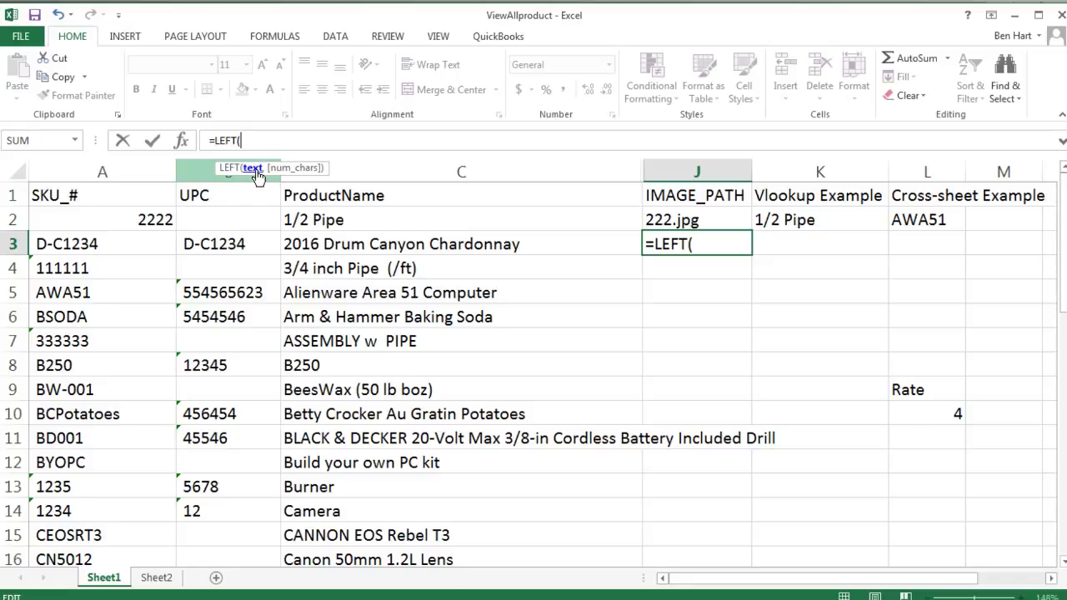
type("A")
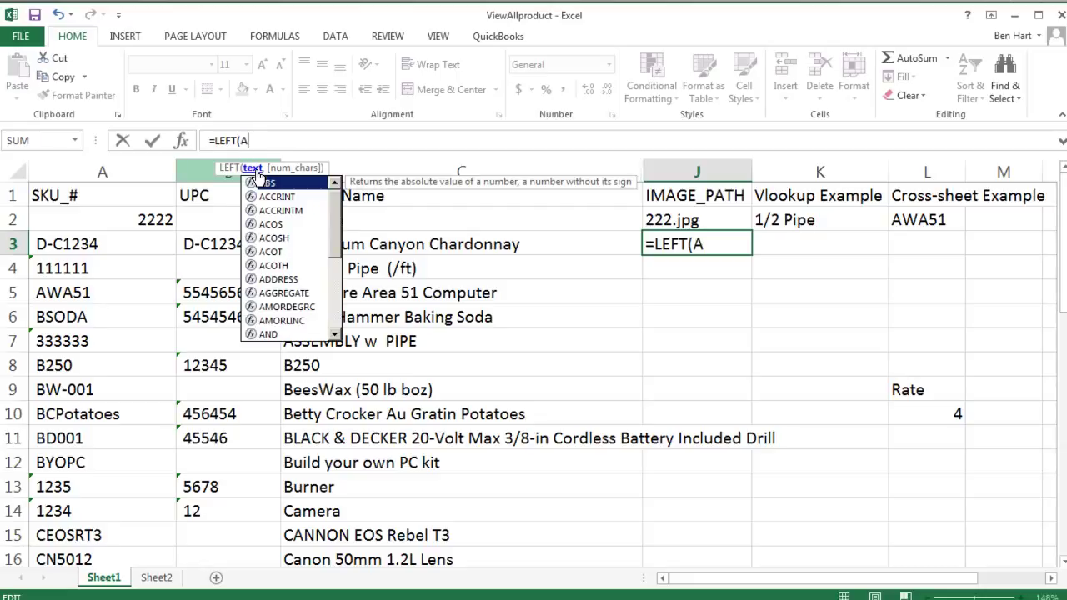
type("3")
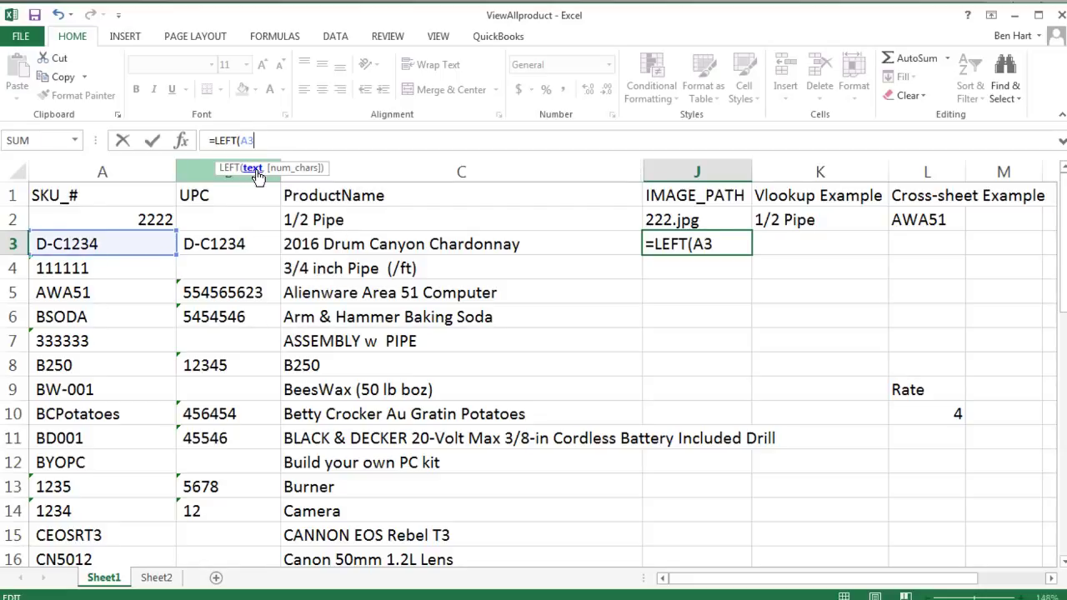
type(",")
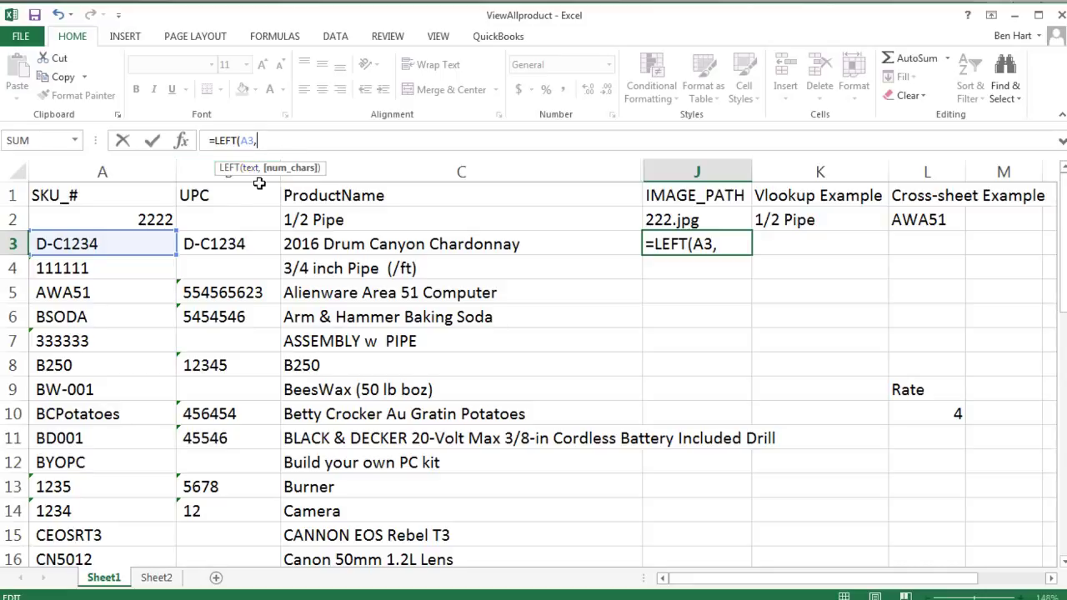
type("3)")
key("Return")
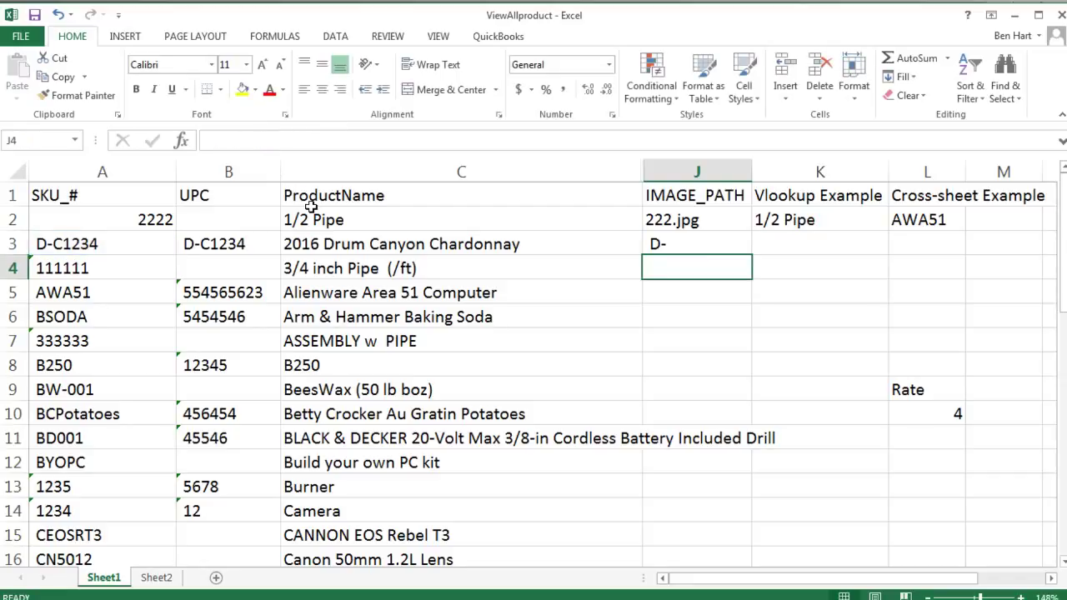
Step: Set the character count of the LEFT formula in J3 to 4, making it =LEFT(A3,4)
left_click(48, 248)
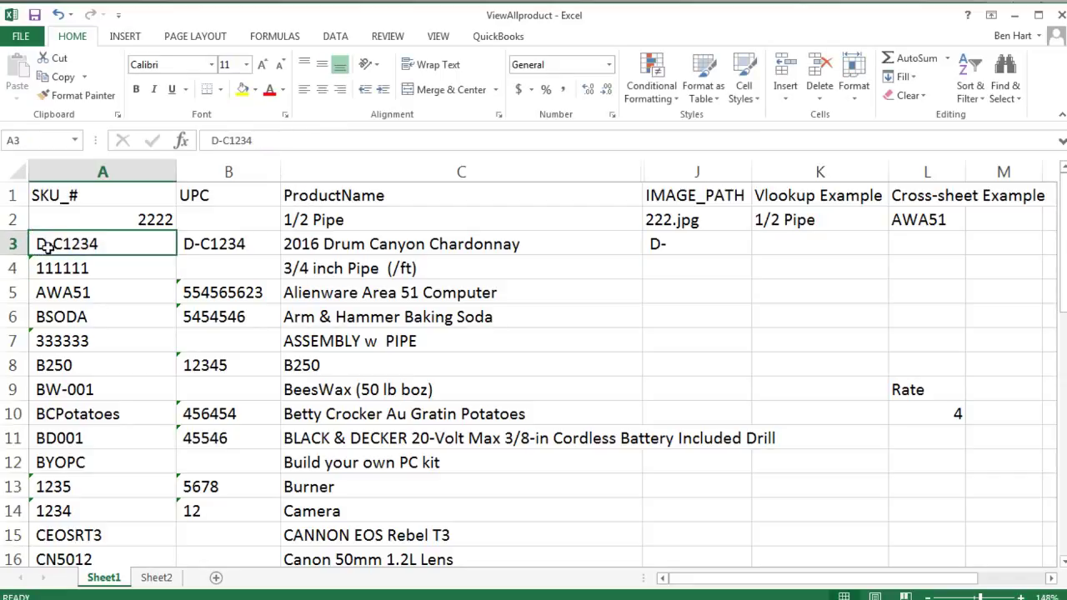
left_click(667, 245)
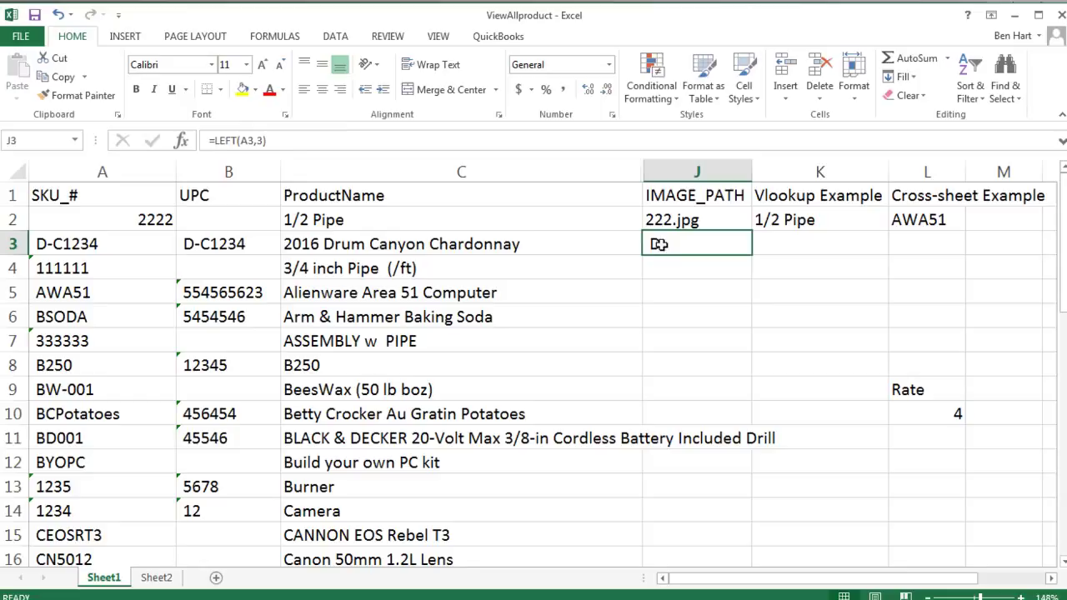
left_click(275, 141)
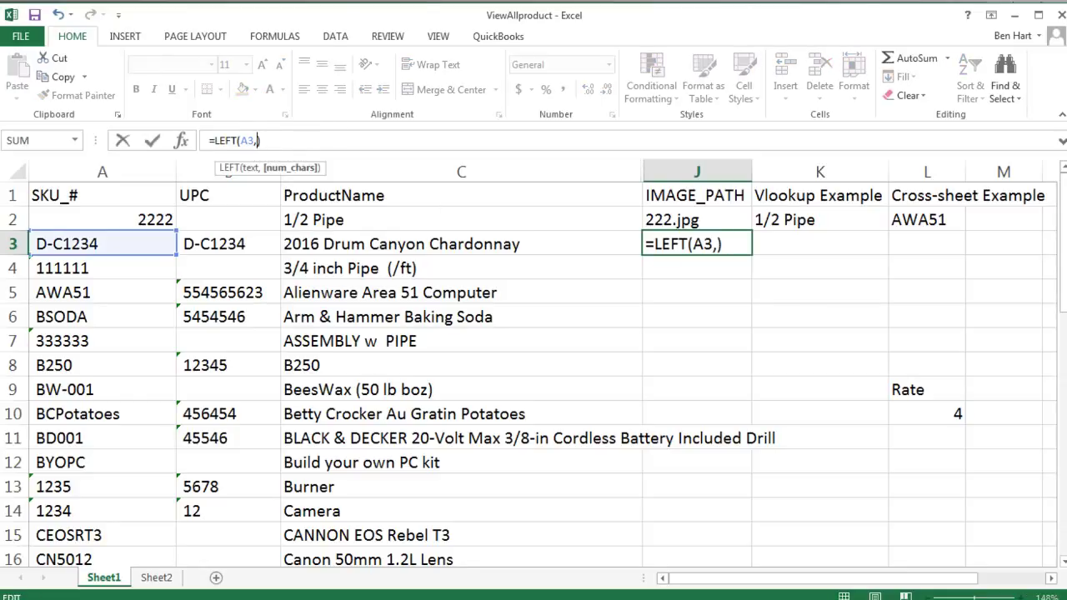
key("Return")
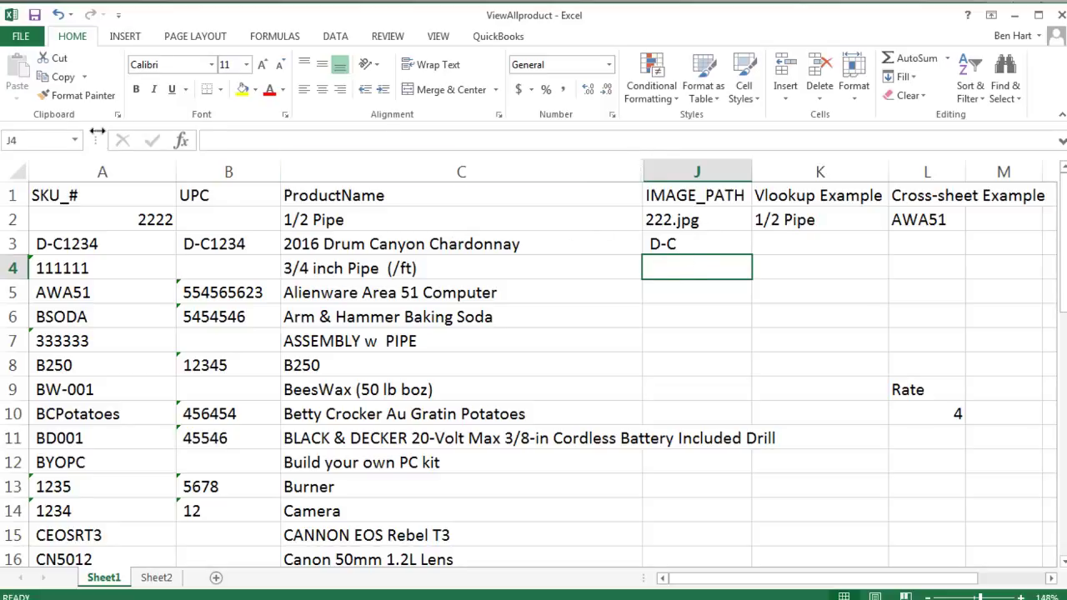
Step: Replace the LEFT function in J3 with RIGHT so the formula =RIGHT(A3,4) extracts the SKU's last four characters
left_click(210, 140)
left_click(685, 247)
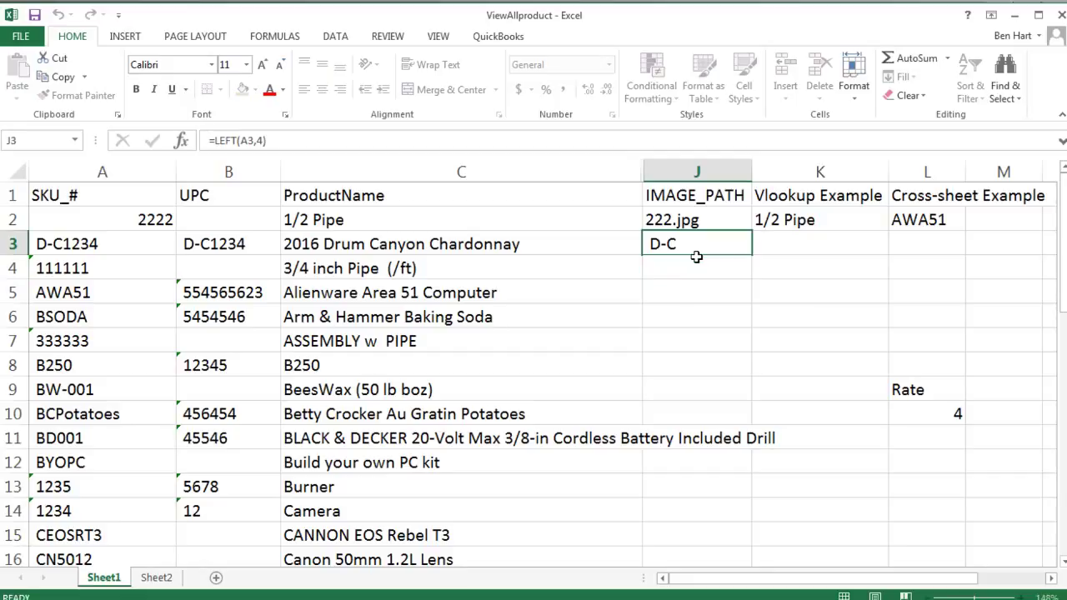
left_click(238, 140)
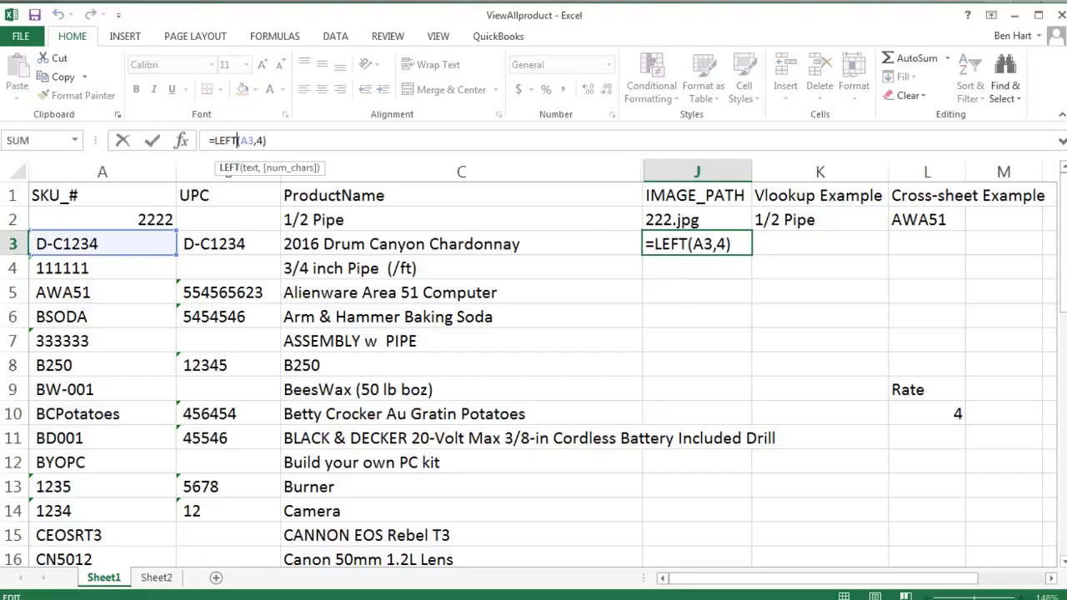
key("BackSpace")
key("BackSpace")
key("BackSpace")
key("BackSpace")
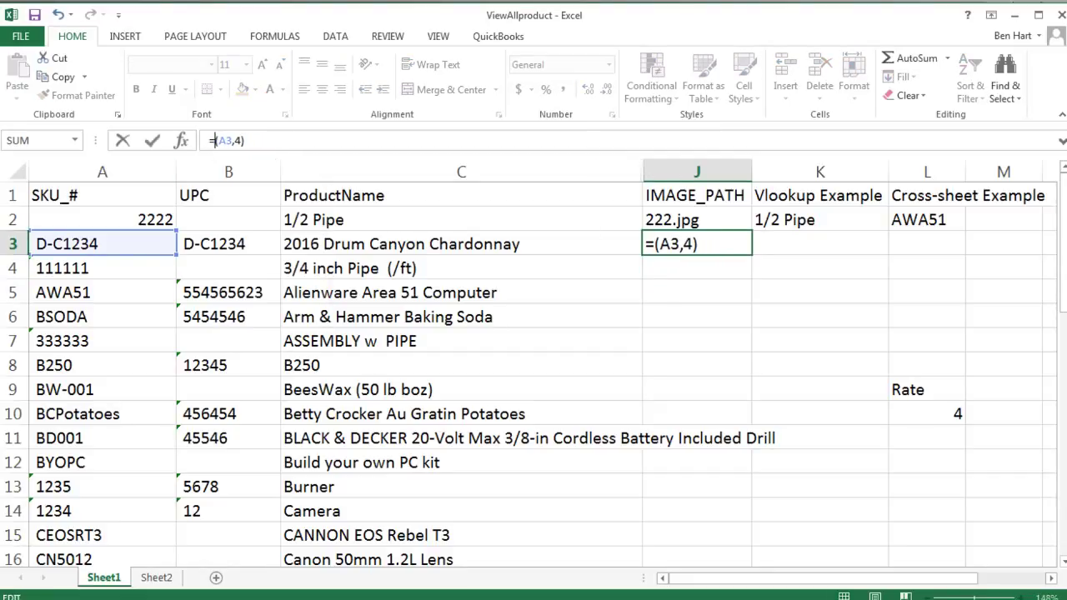
type("RIGHT")
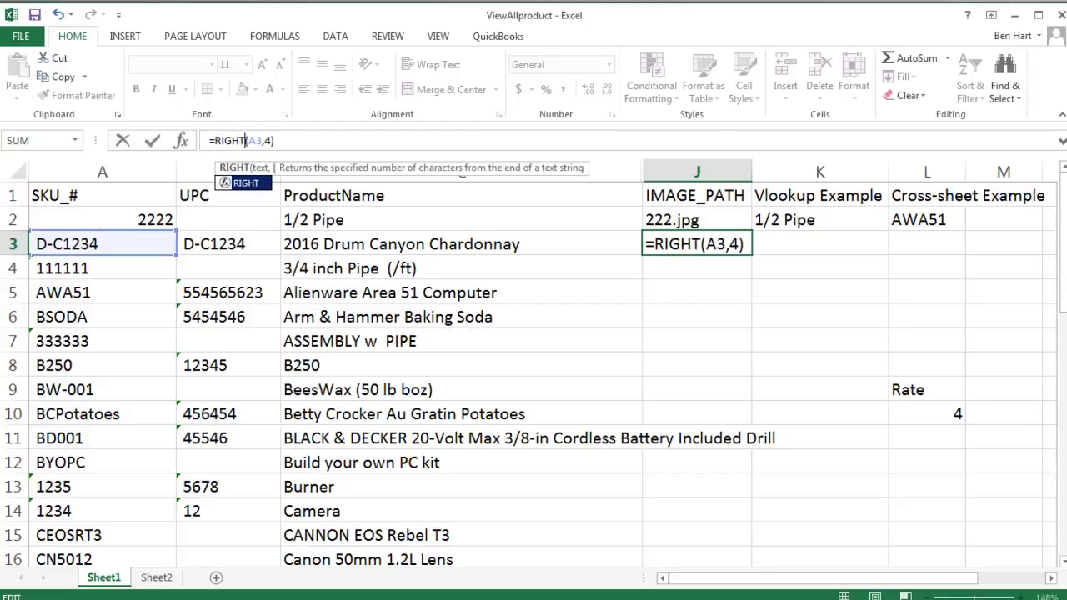
key("Return")
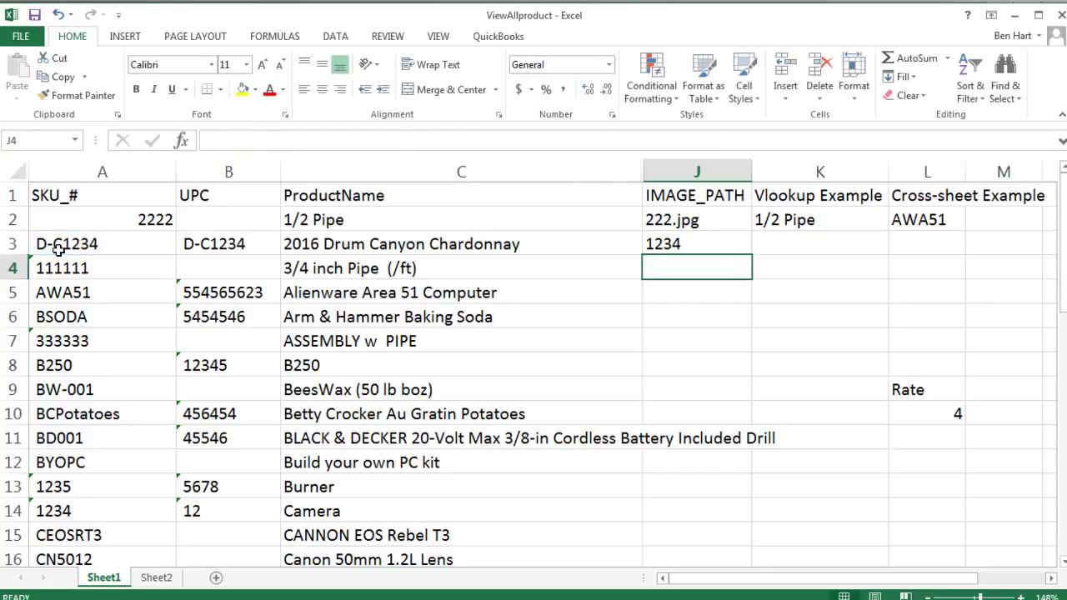
Step: Replace the RIGHT(A3,4) expression in the J3 formula with the CONCATENATE function
left_click(681, 244)
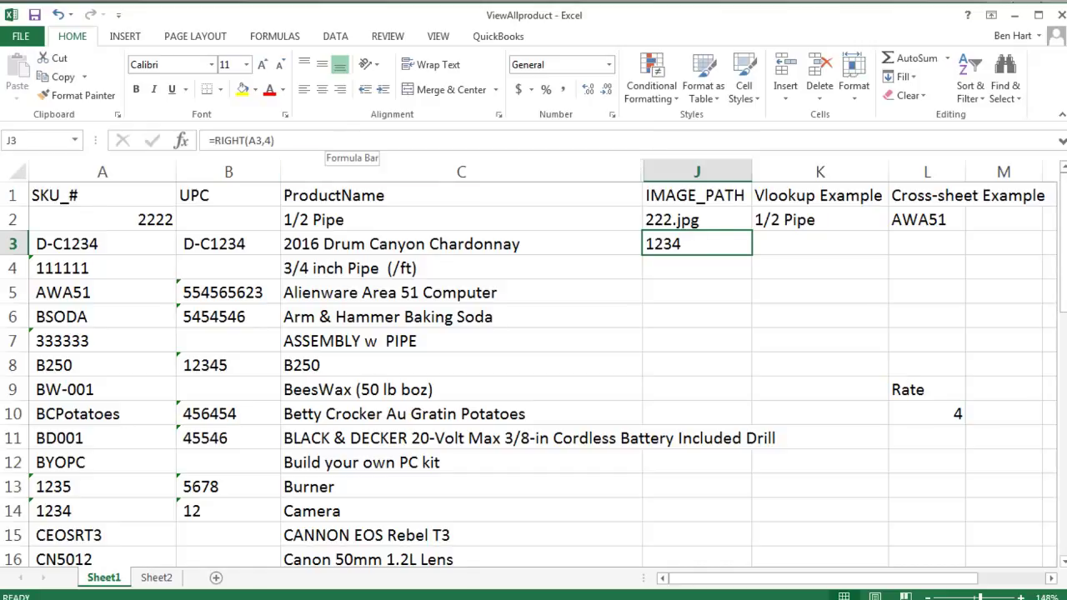
left_click(341, 142)
left_click_drag(276, 141, 215, 140)
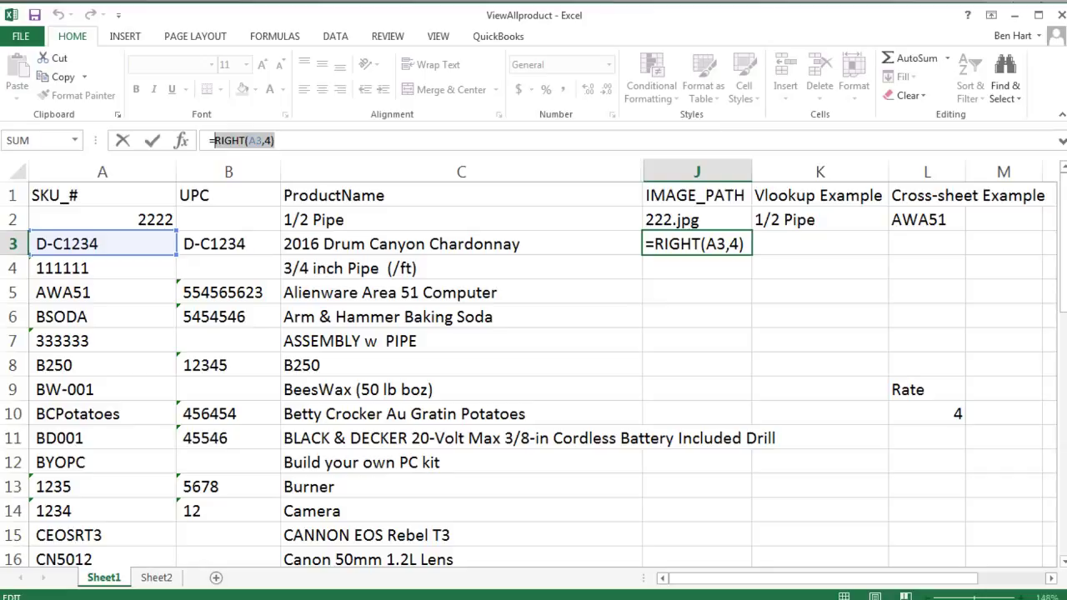
key("BackSpace")
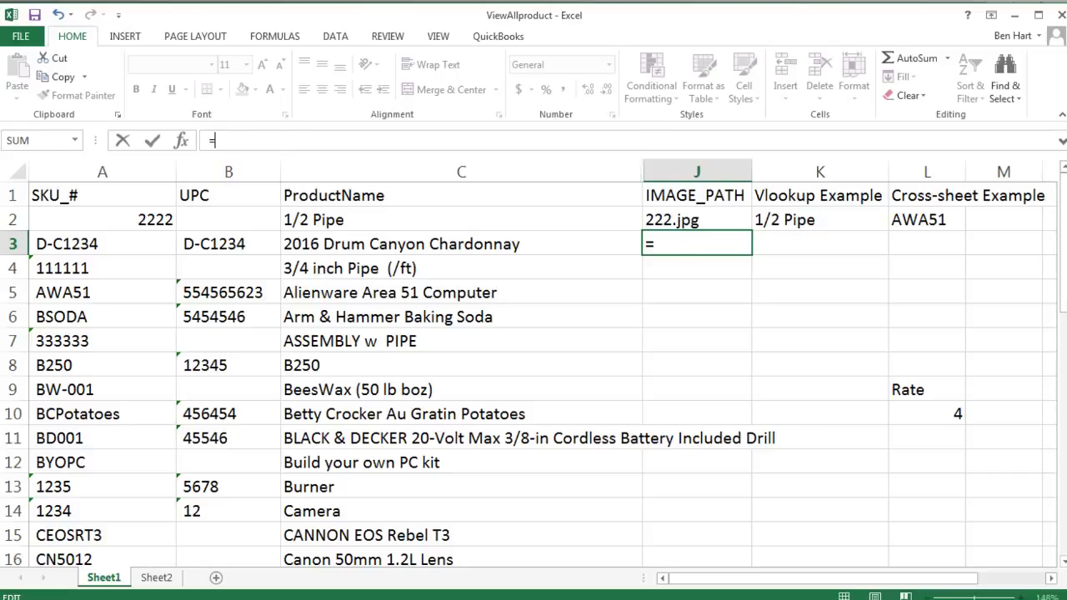
type("CON")
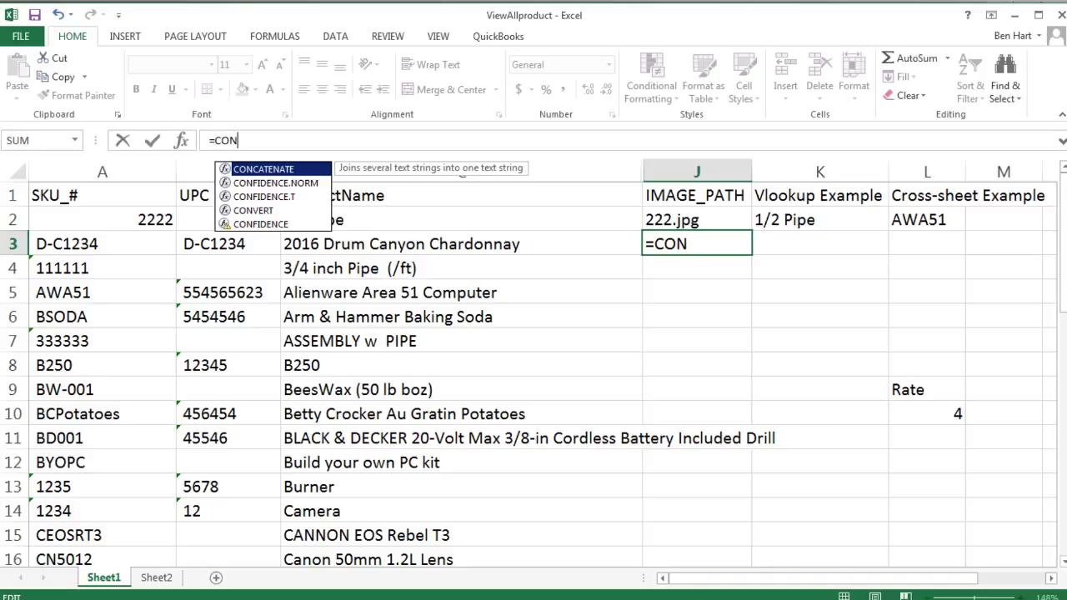
double_click(275, 170)
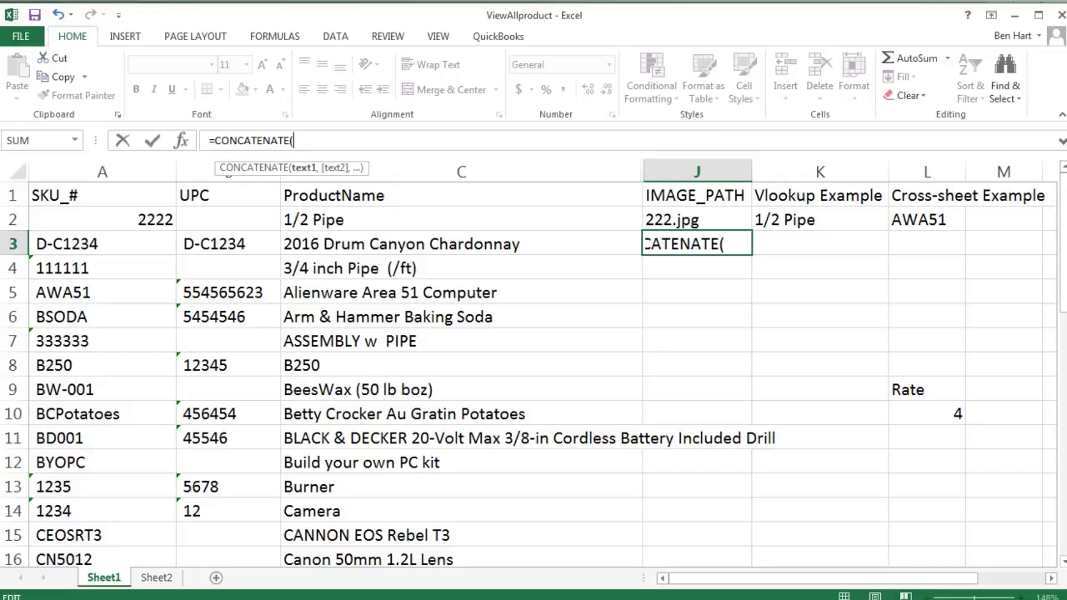
Step: Complete the J3 formula as =CONCATENATE(A3, ".jpg") to append the image extension to the SKU
type("A3")
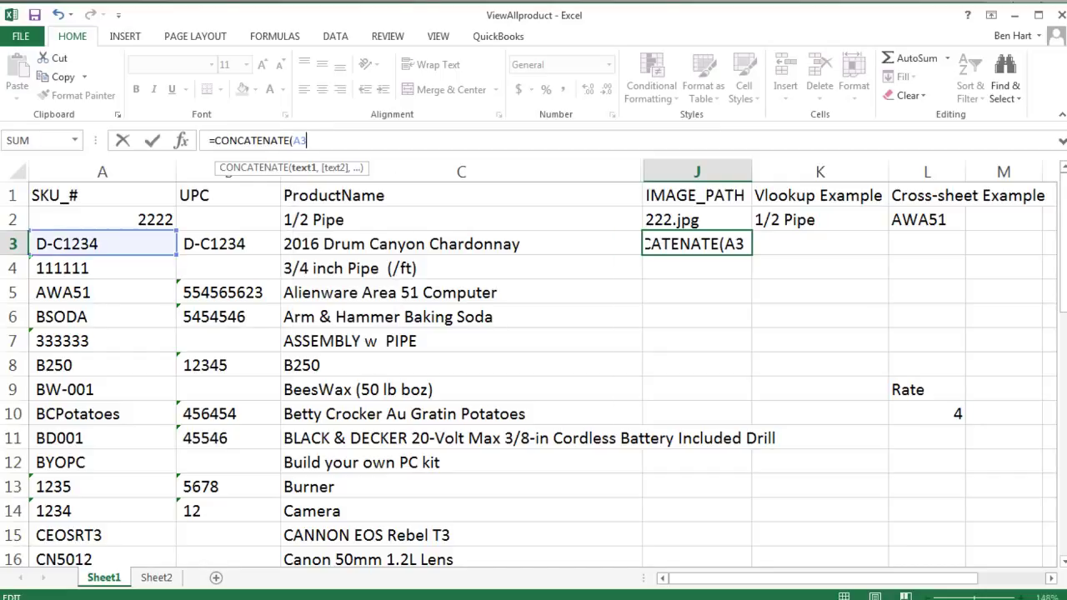
type(",")
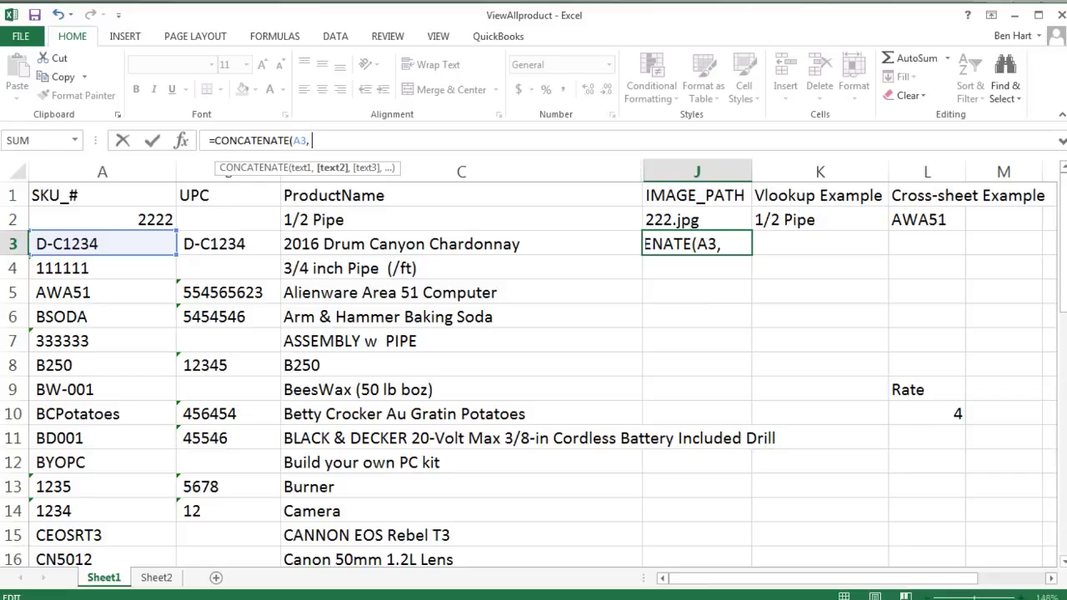
type(" \"")
type(".jpg")
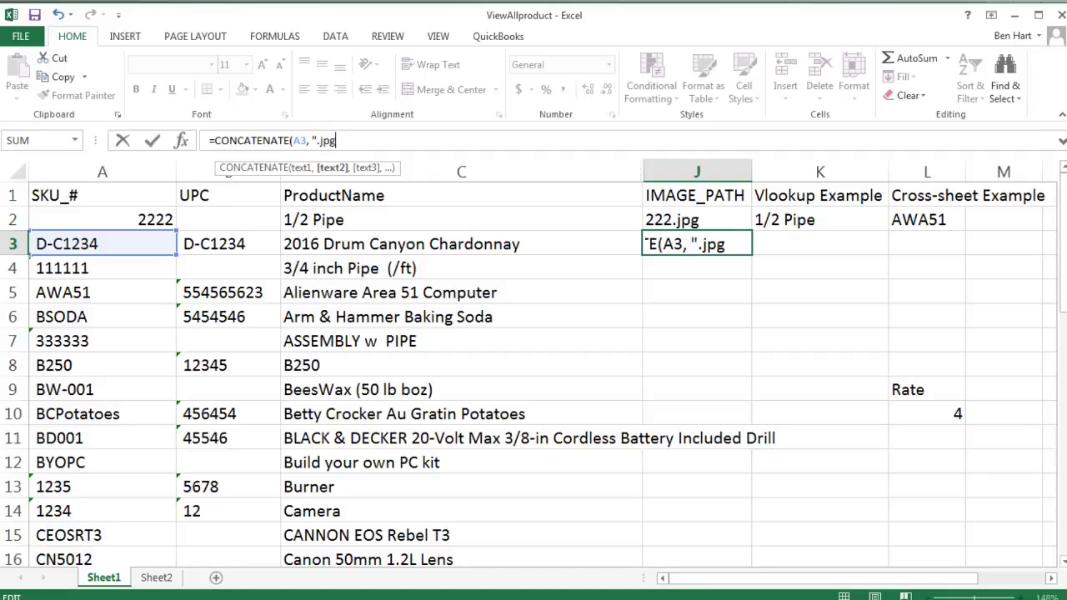
type("\"")
type(")")
key("Return")
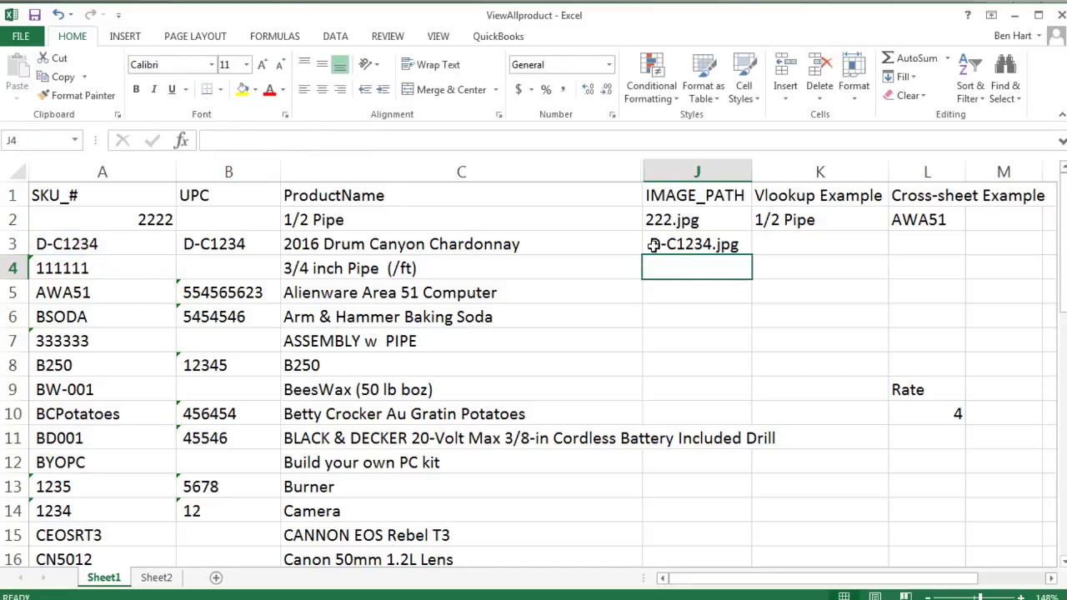
Step: Nest a four-character LEFT function around A3 in J3, making the formula =CONCATENATE(LEFT(A3, 4), ".jpg")
left_click(699, 245)
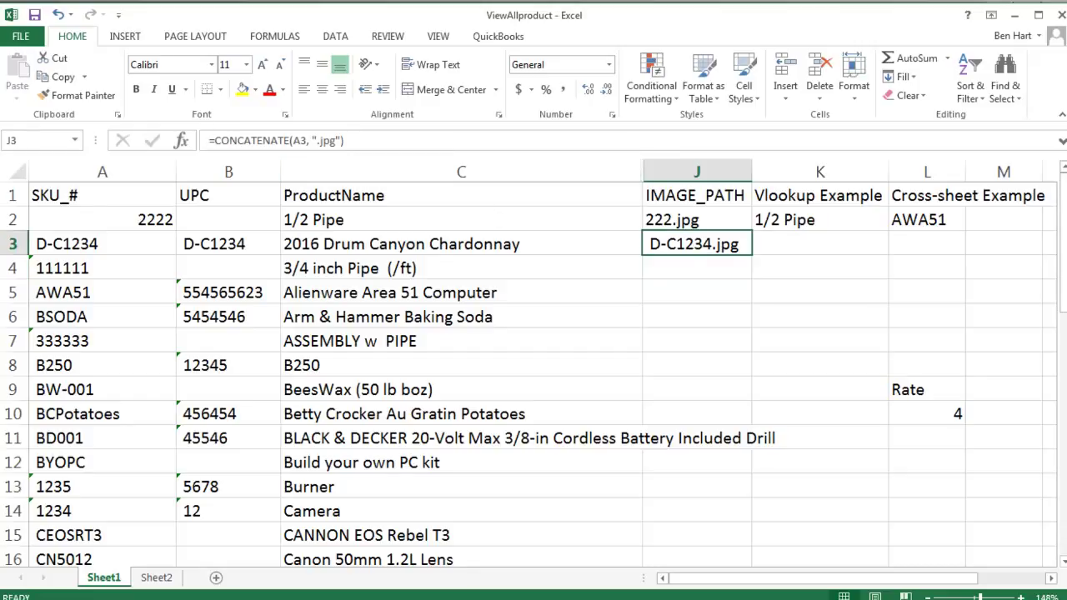
left_click(292, 140)
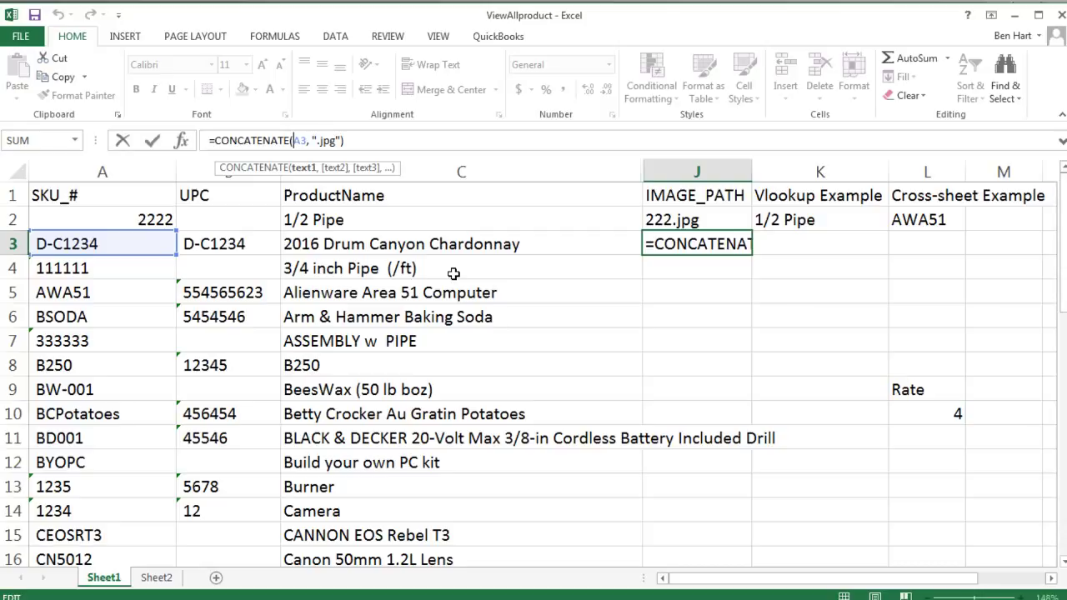
type("LEFT")
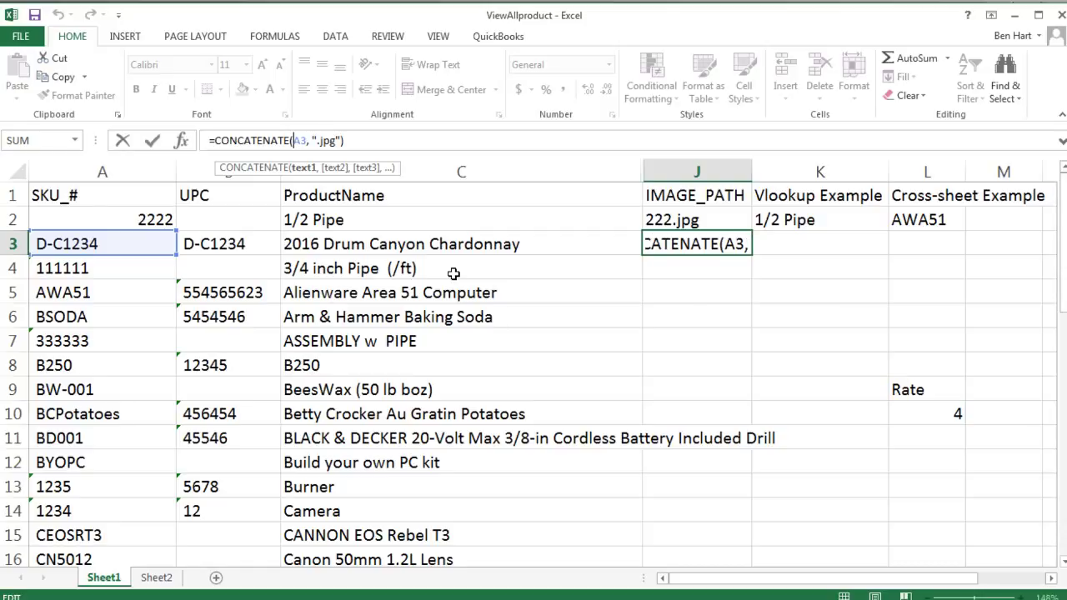
type("(")
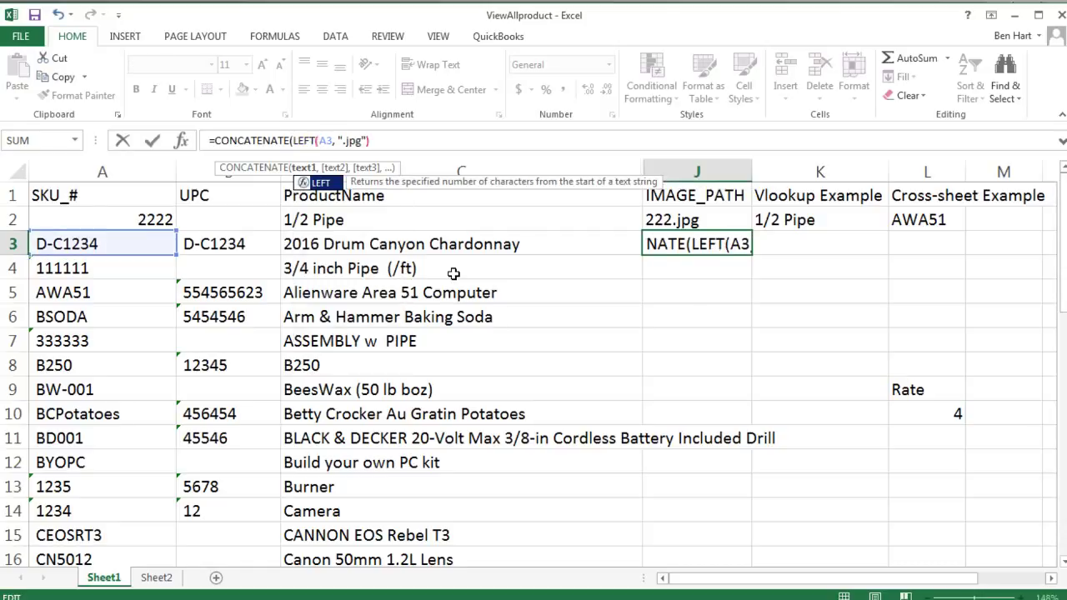
key("Right")
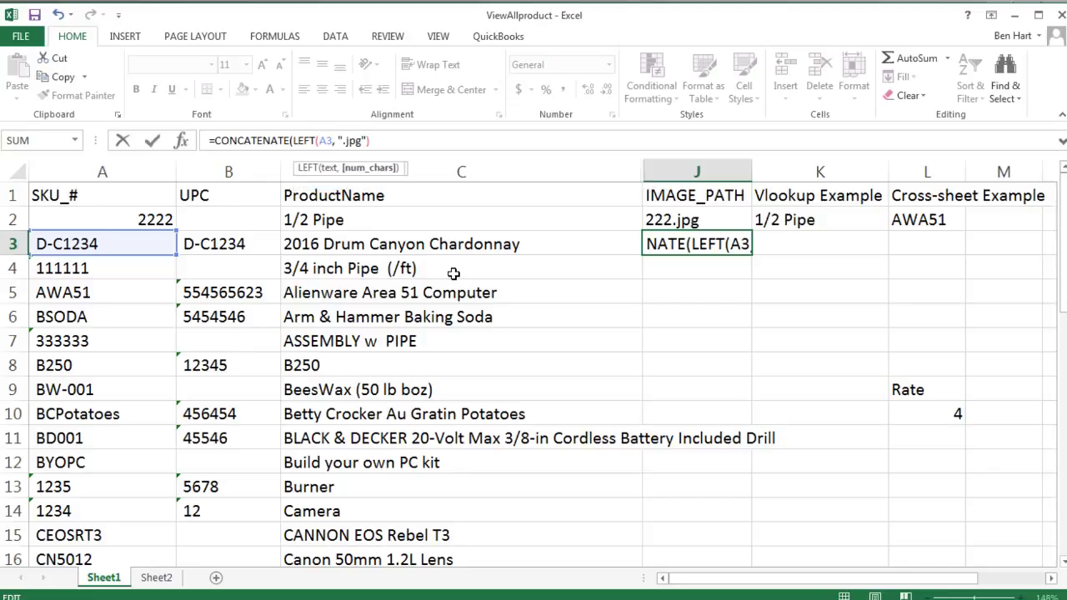
key("Left")
type(")")
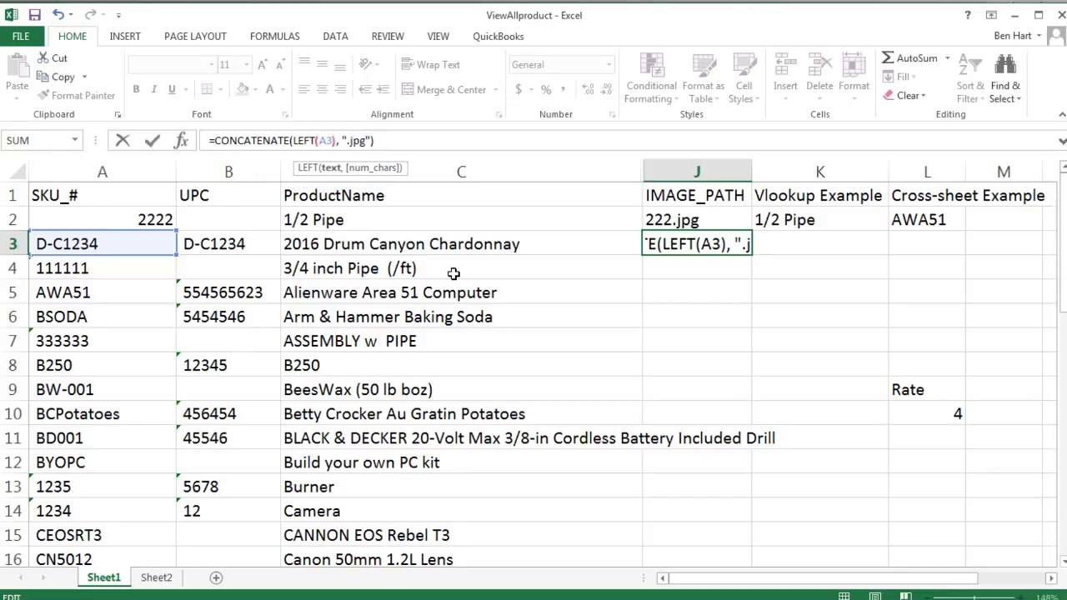
key("Right")
key("Left")
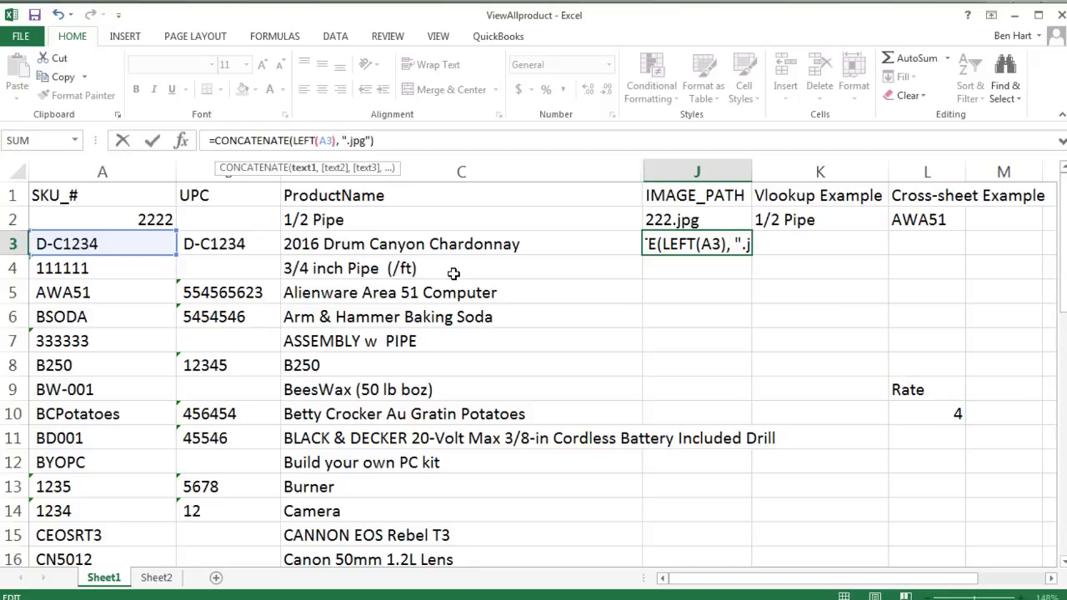
type(", ")
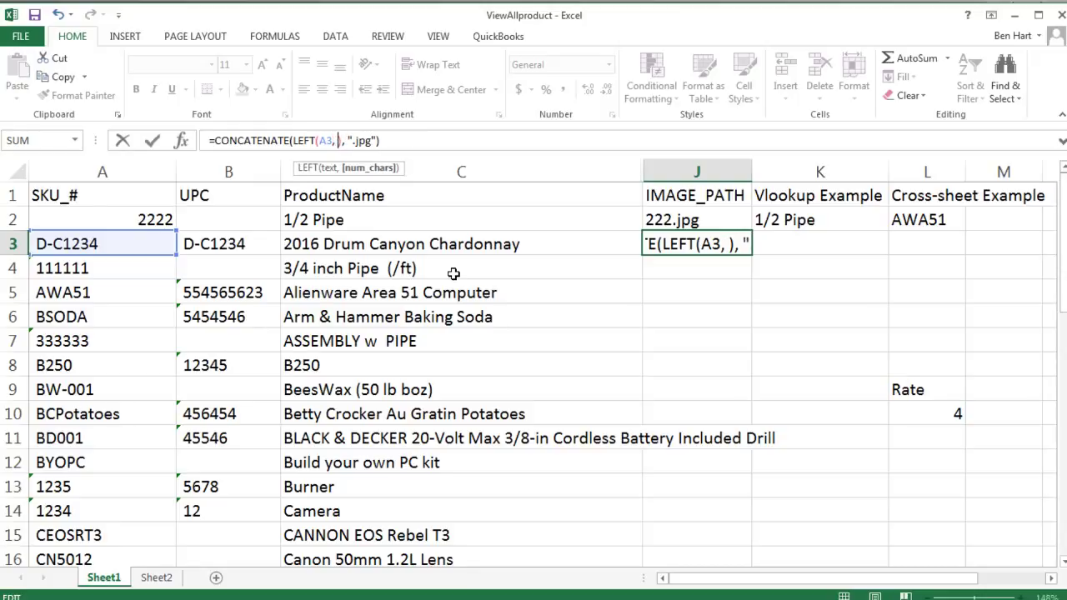
type("4")
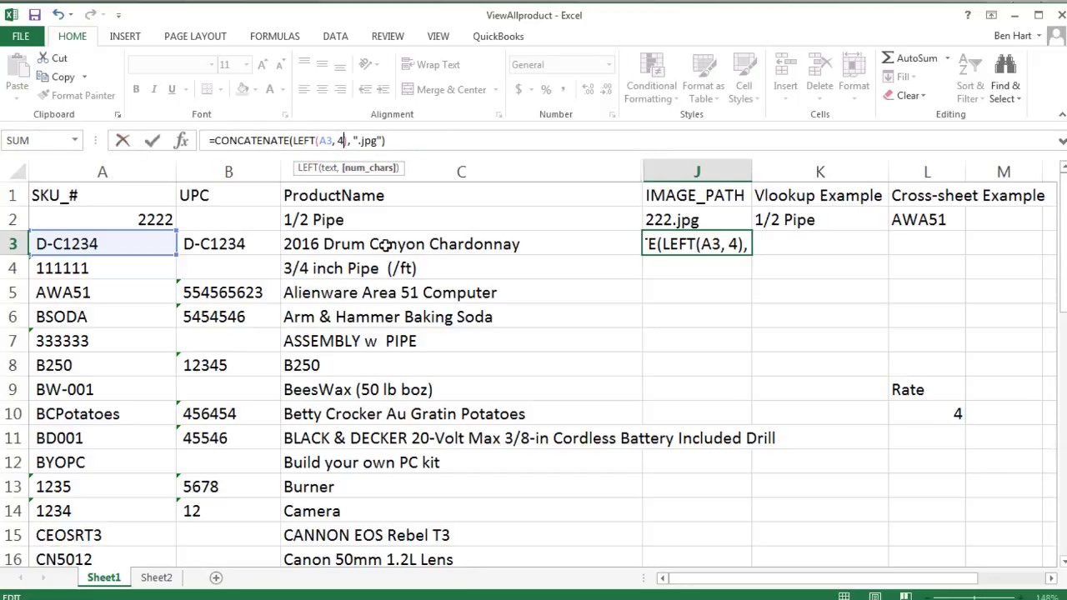
key("Return")
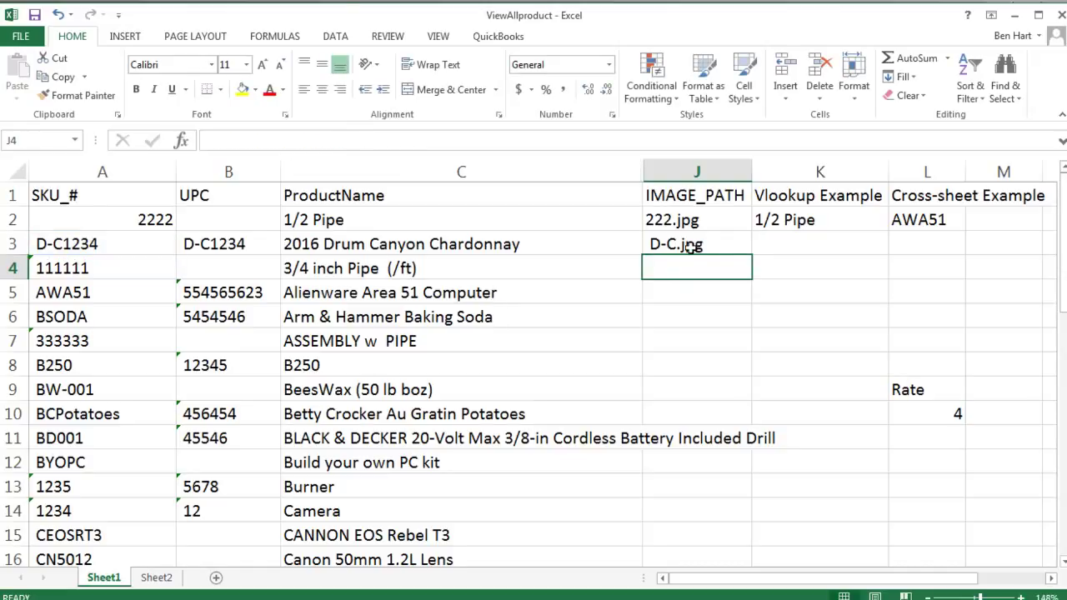
Step: Replace the nested LEFT function in J3 with RIGHT, making the formula =CONCATENATE(RIGHT(A3, 4), ".jpg")
left_click(716, 245)
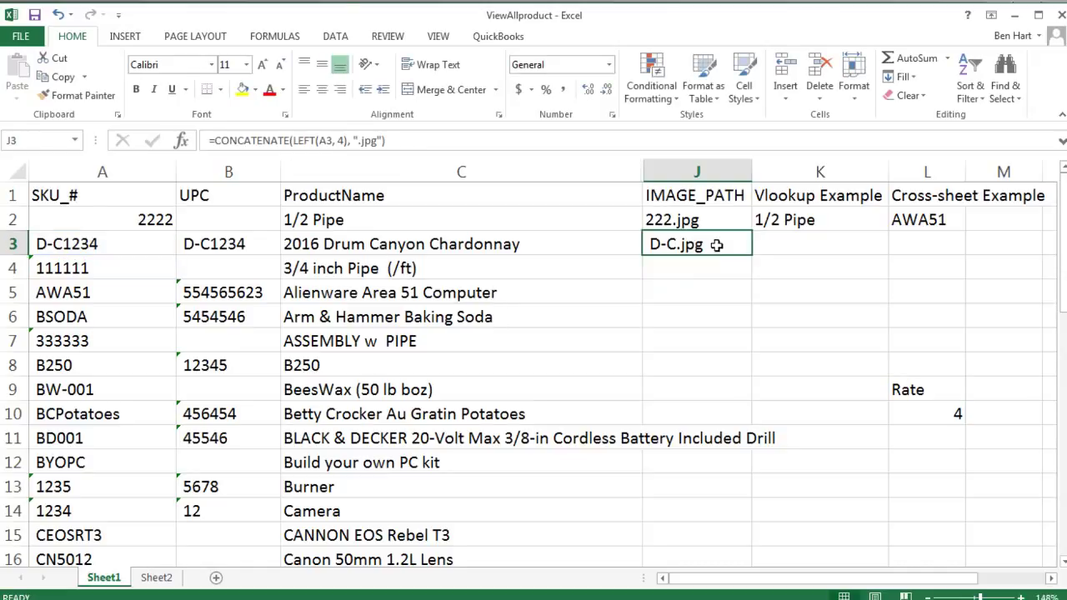
left_click(312, 140)
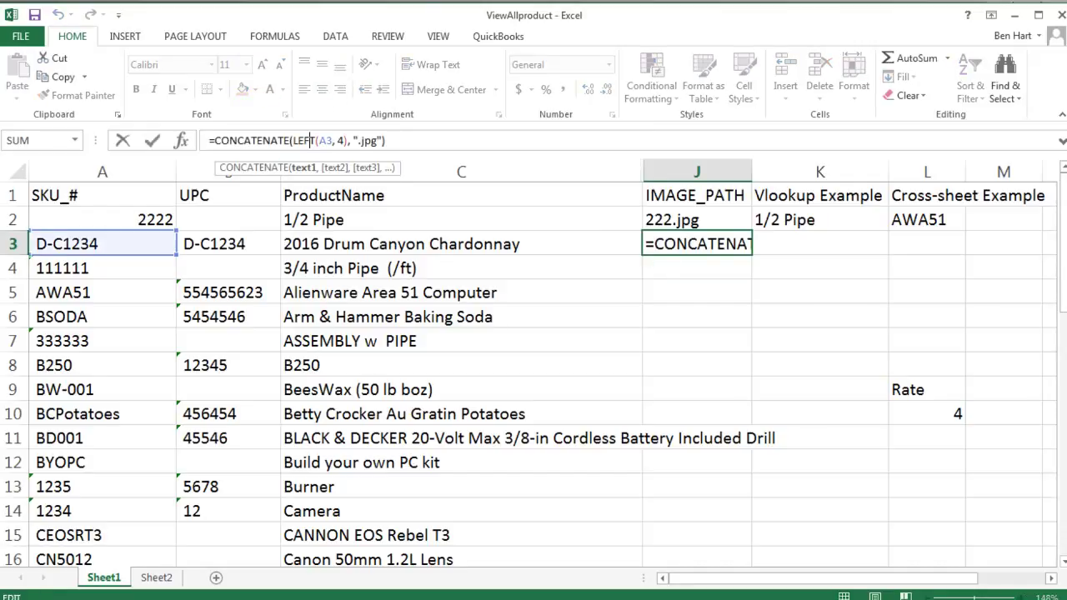
key("Right")
key("BackSpace")
key("BackSpace")
key("BackSpace")
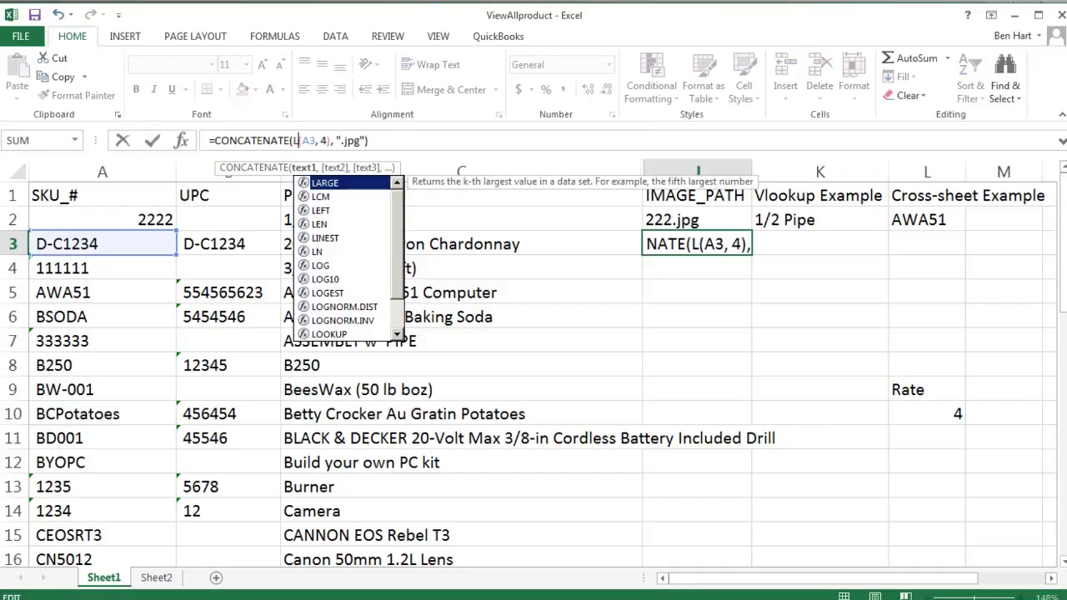
key("BackSpace")
type("RIGHT")
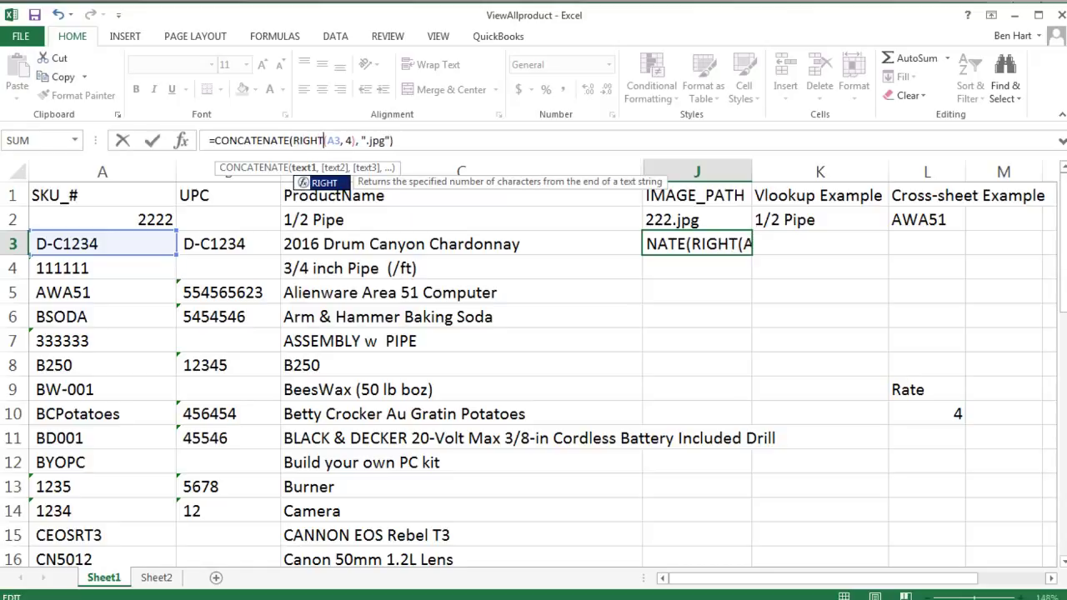
key("Return")
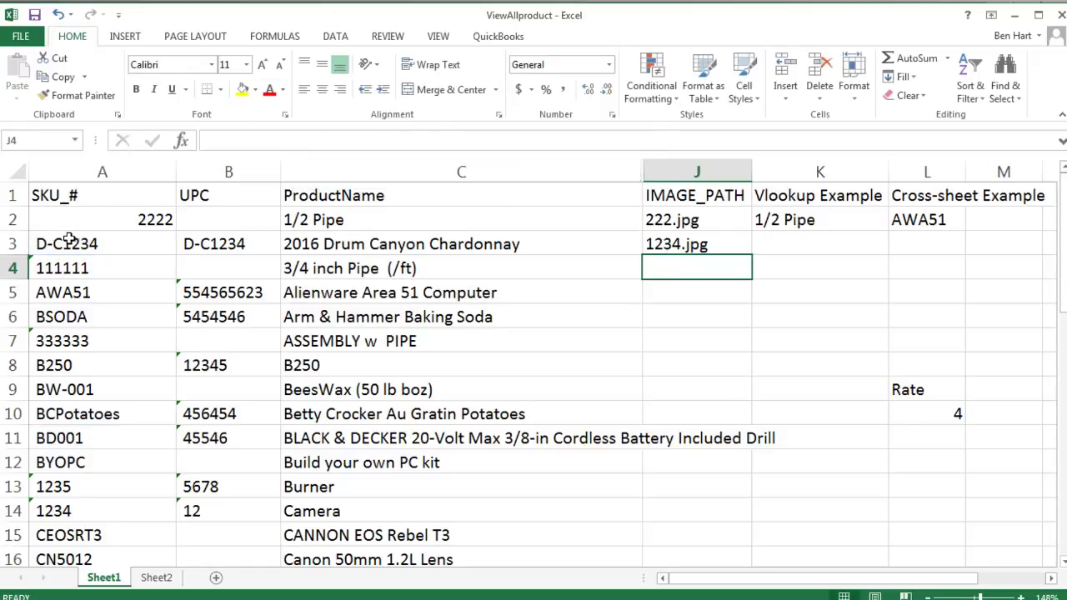
Step: Insert "C:\documents\" as the first argument of the J3 CONCATENATE formula, and widen the IMAGE_PATH column to fit the full path
left_click(696, 250)
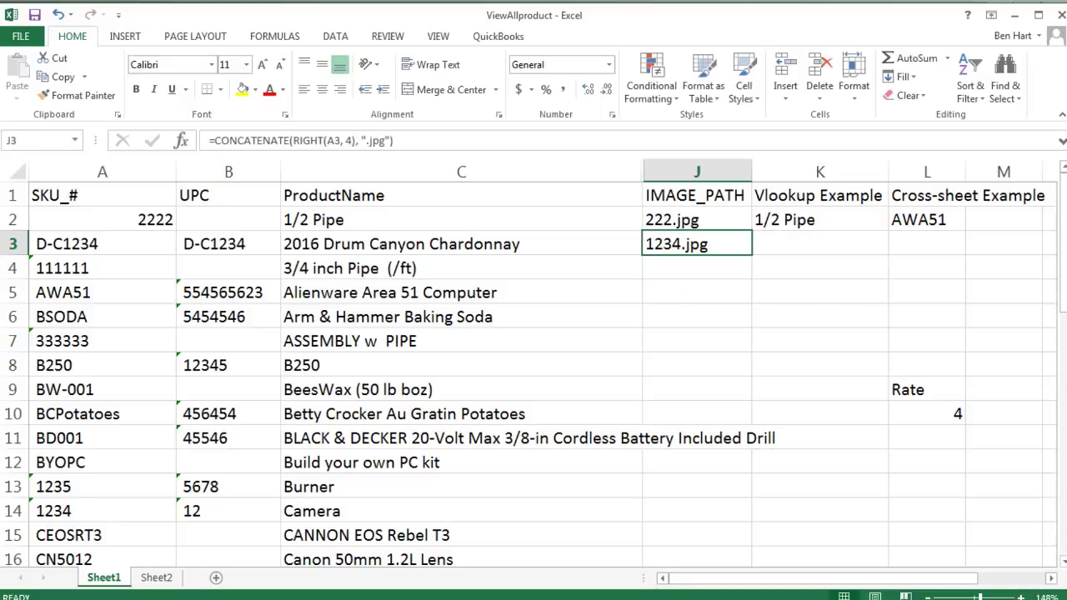
left_click(293, 140)
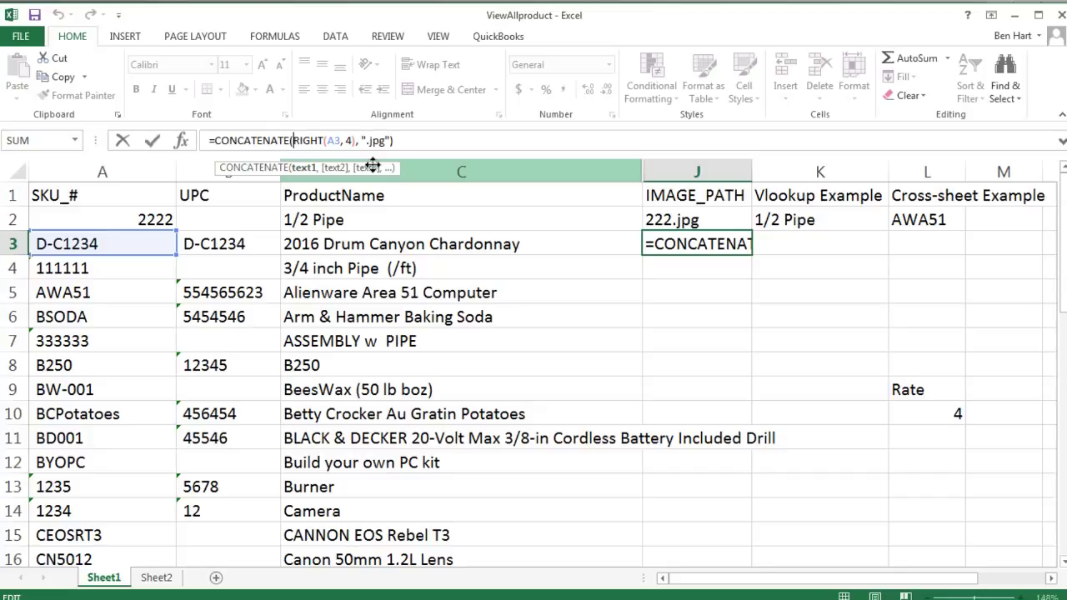
type("\"C:")
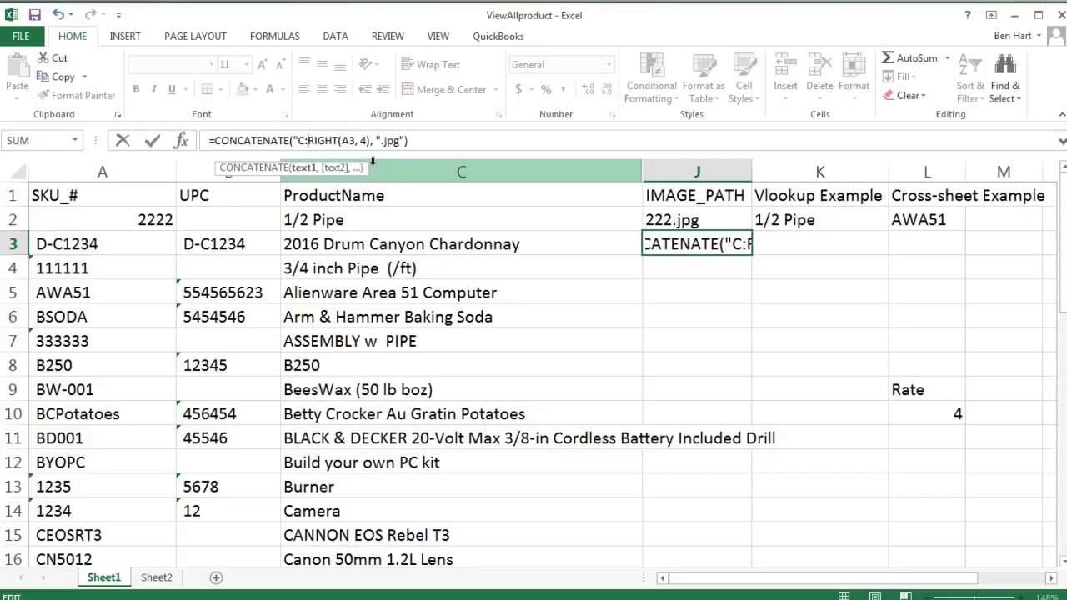
type("\\")
type("document")
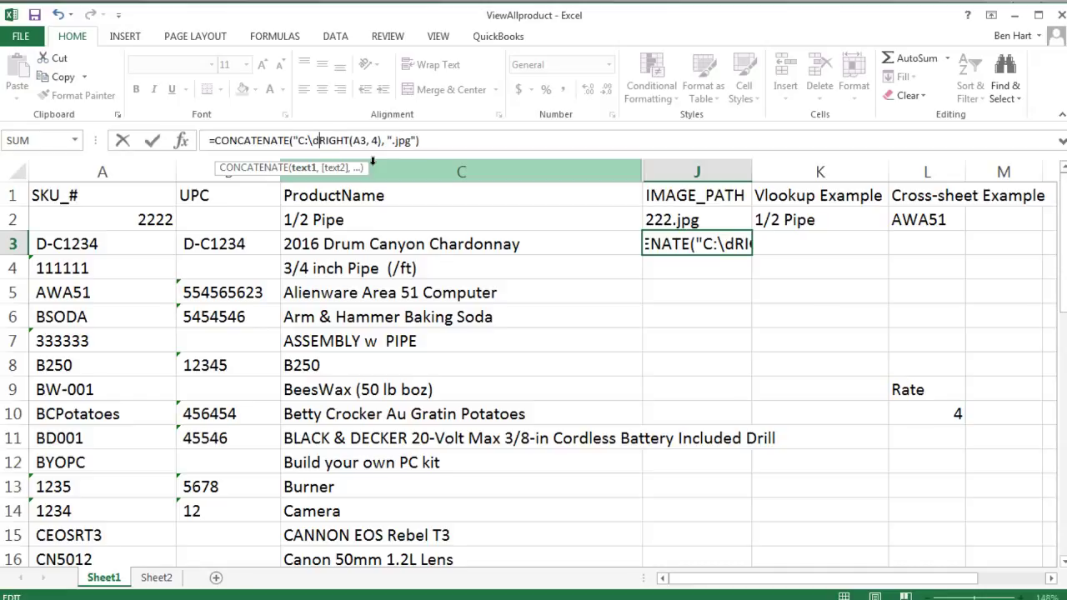
type("s\\")
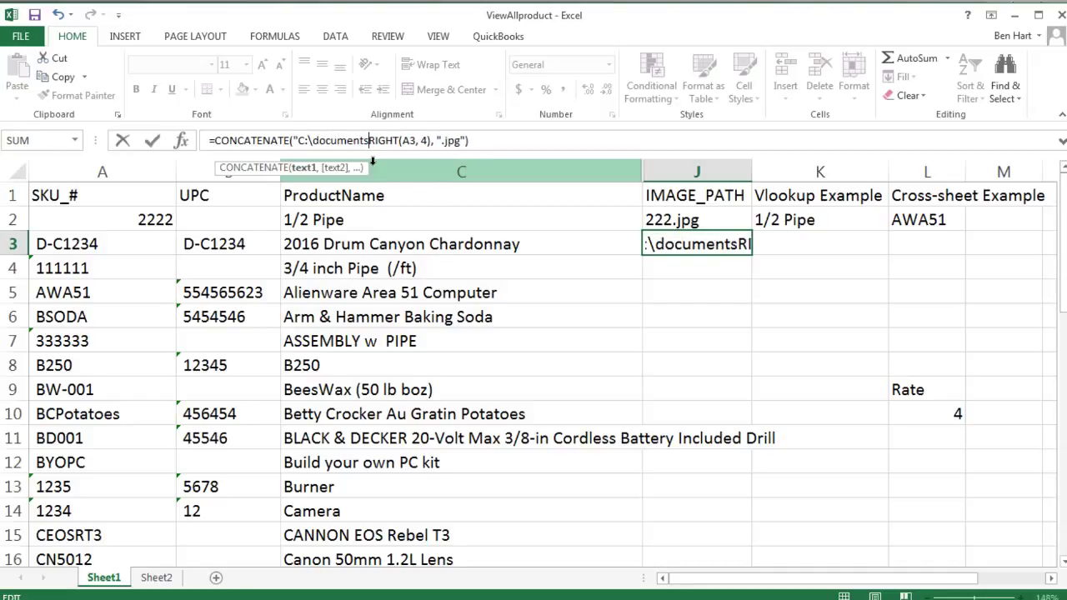
type("\",")
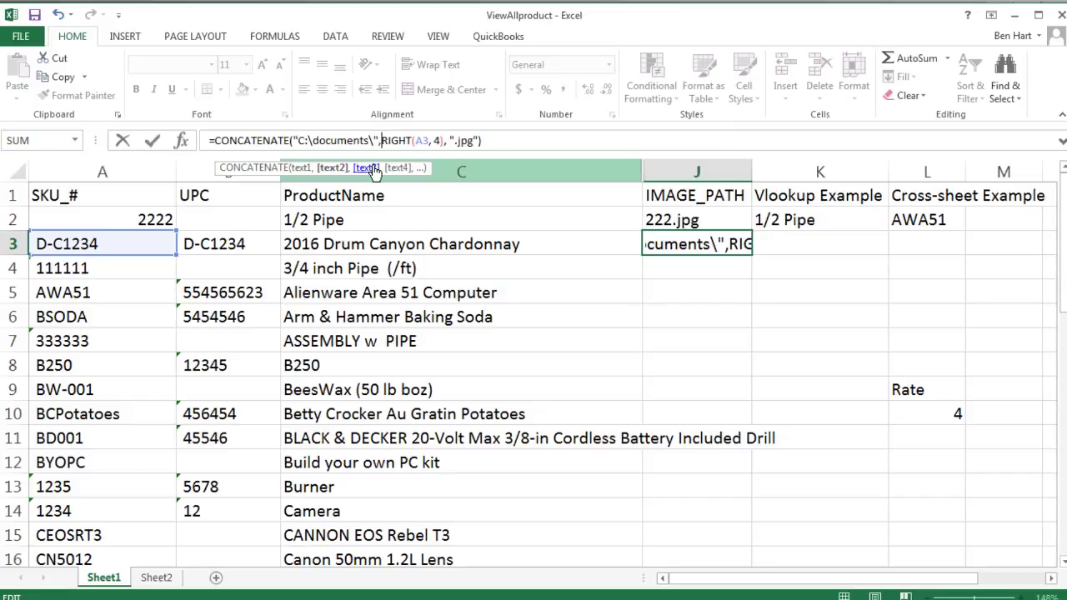
key("Return")
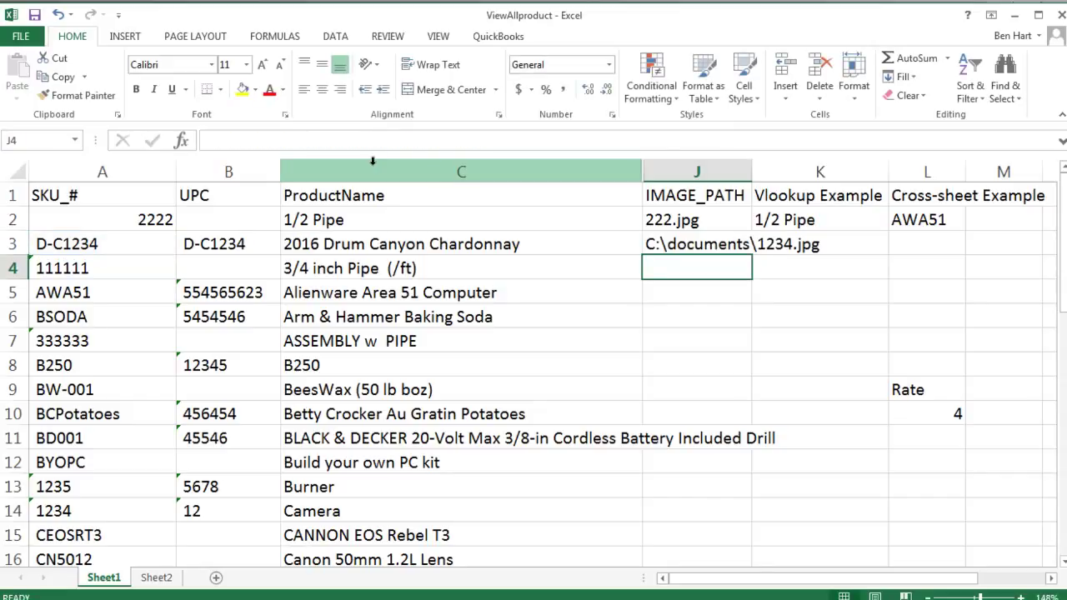
left_click(679, 249)
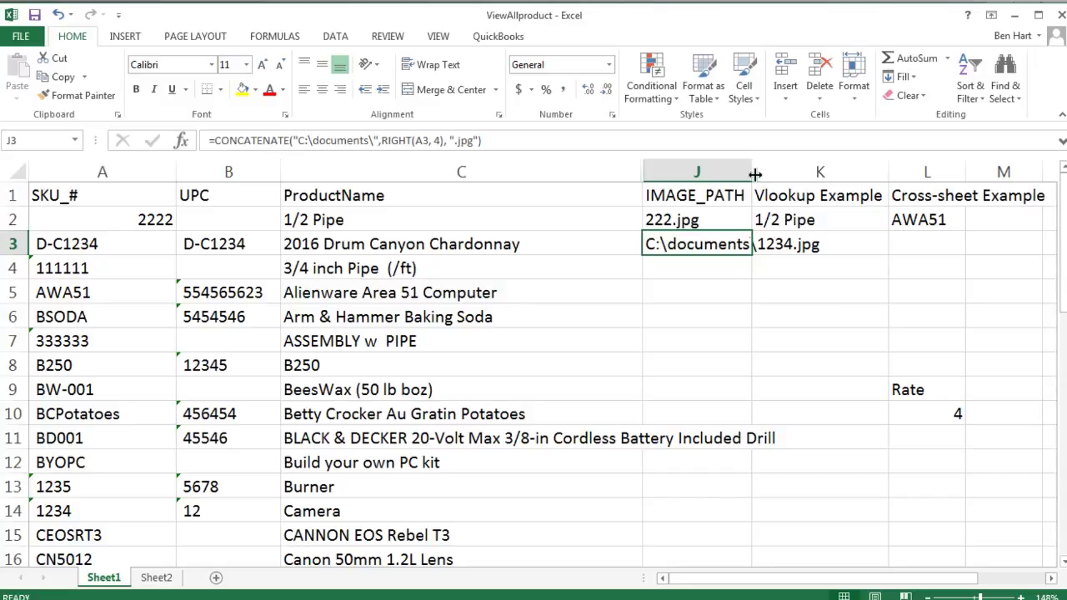
left_click_drag(752, 171, 847, 171)
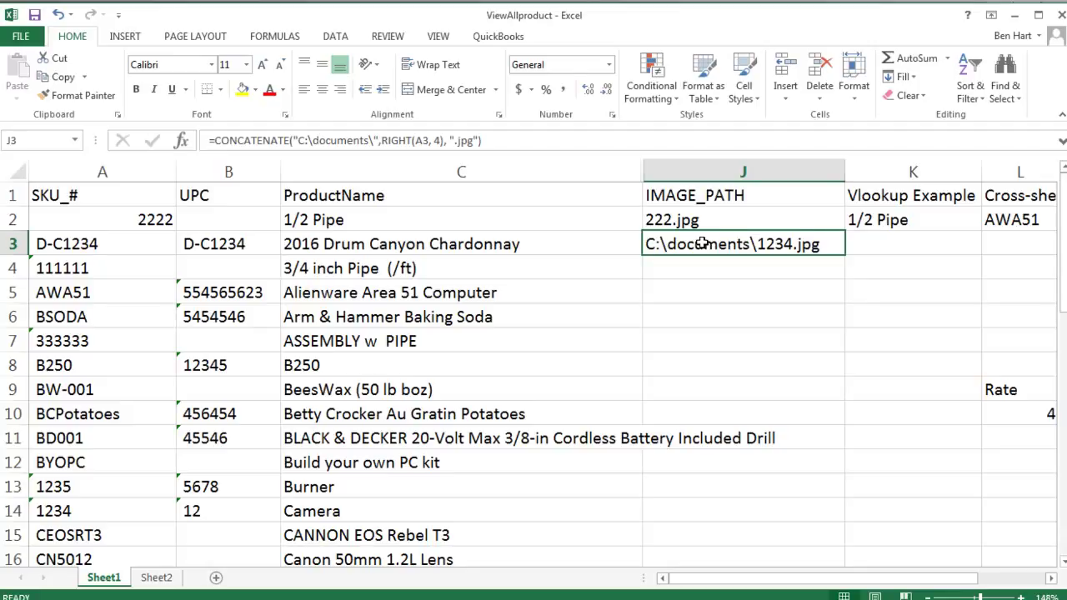
Step: Look over the SKU and Reserved data on Sheet2, and compare the J3 formula with the cross-sheet formula in L2 on Sheet1
left_click(158, 581)
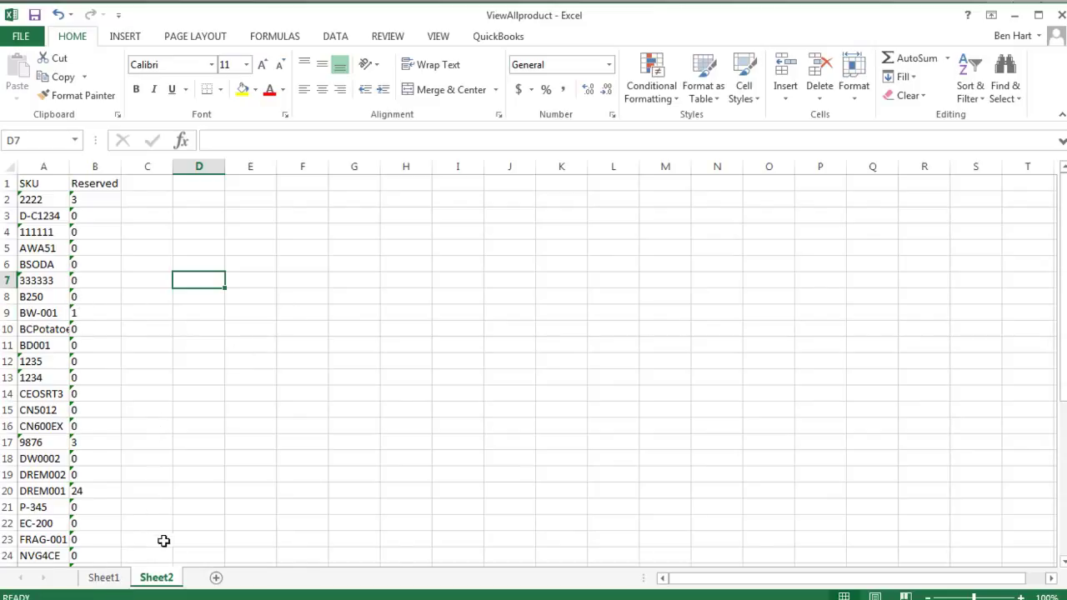
left_click(116, 581)
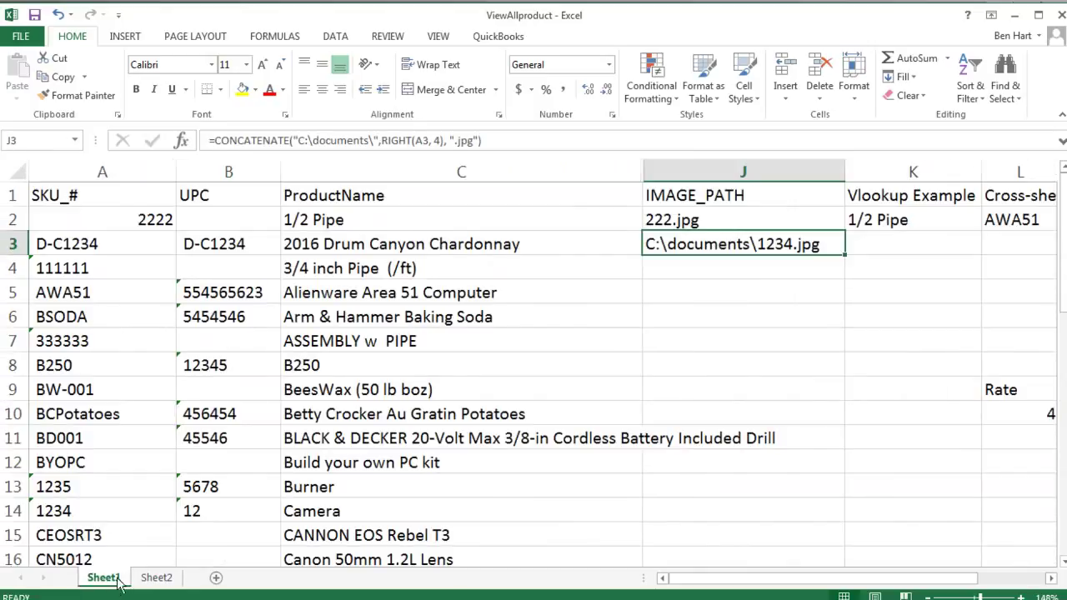
left_click(155, 577)
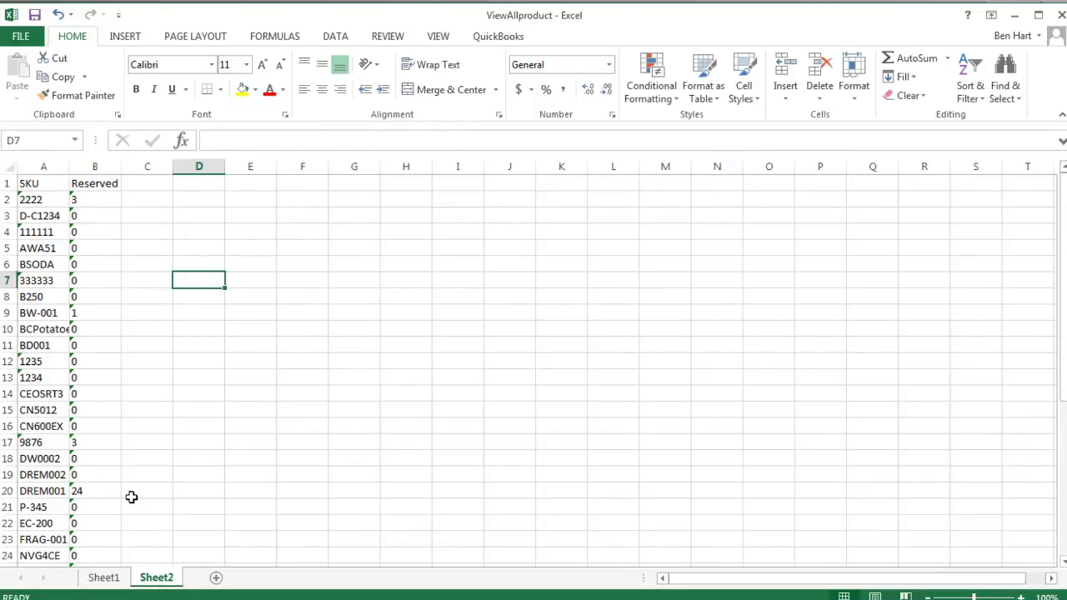
left_click(114, 581)
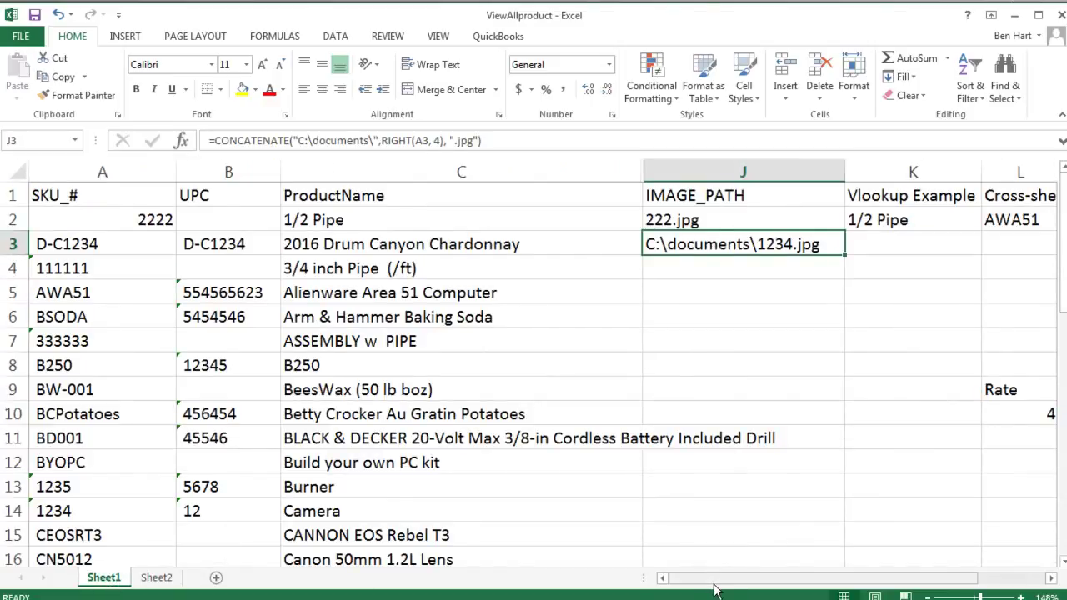
left_click_drag(714, 590, 749, 589)
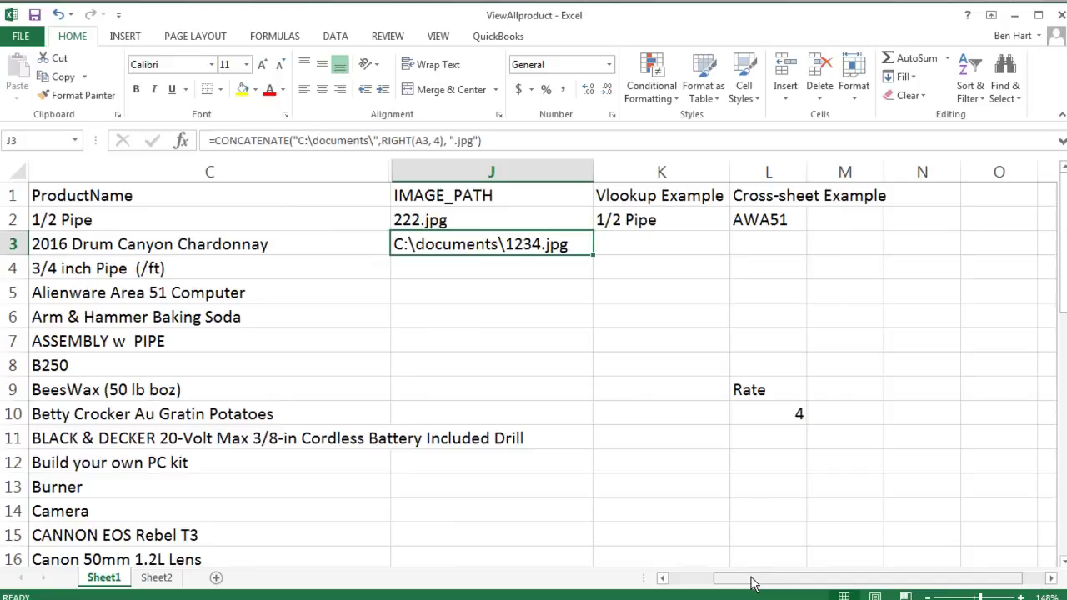
left_click(769, 218)
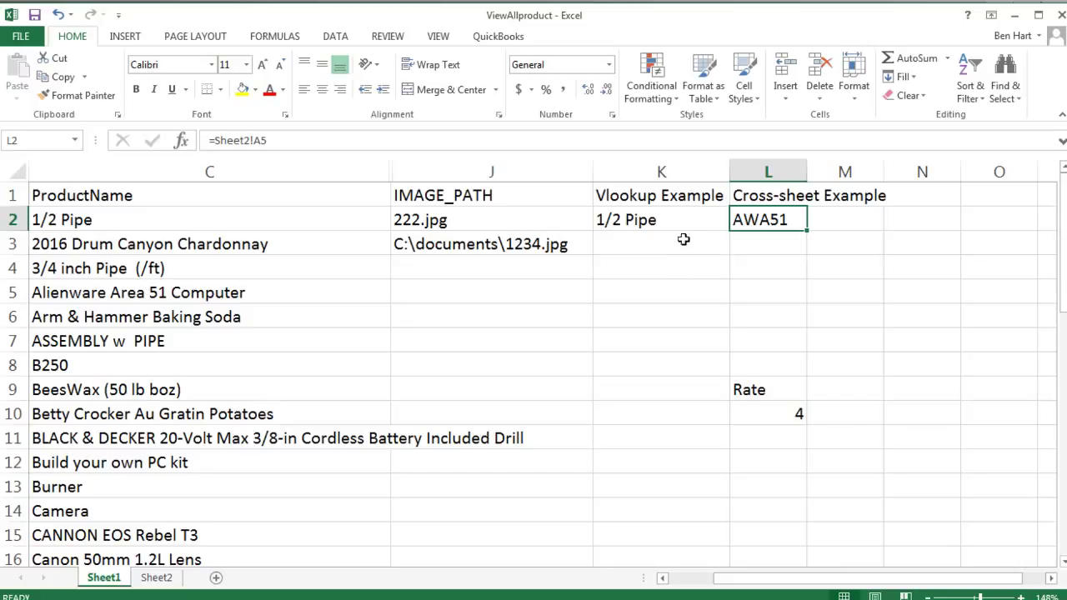
left_click(427, 245)
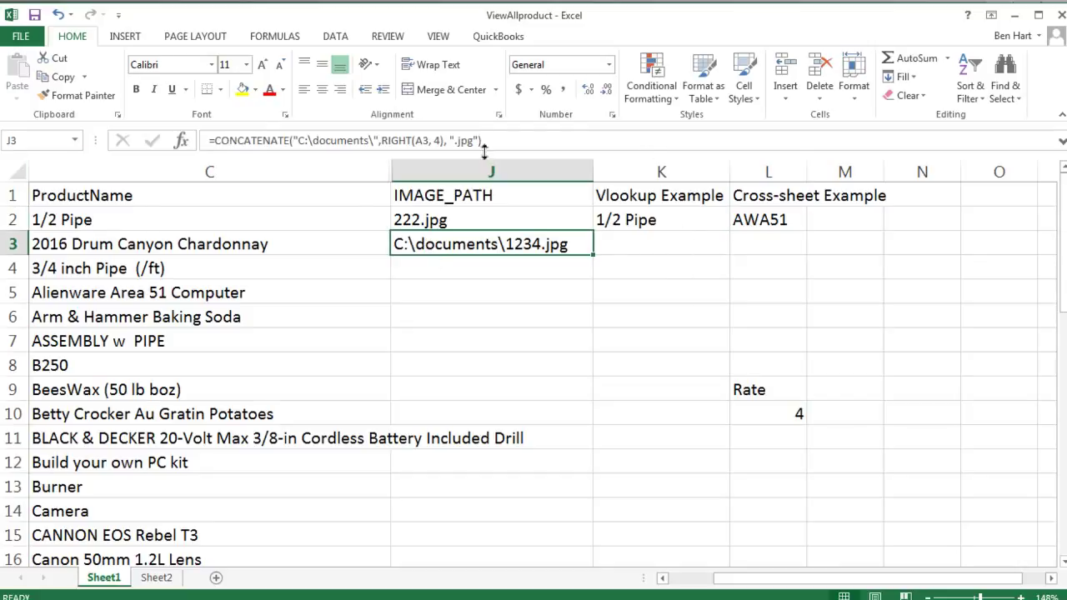
left_click(762, 225)
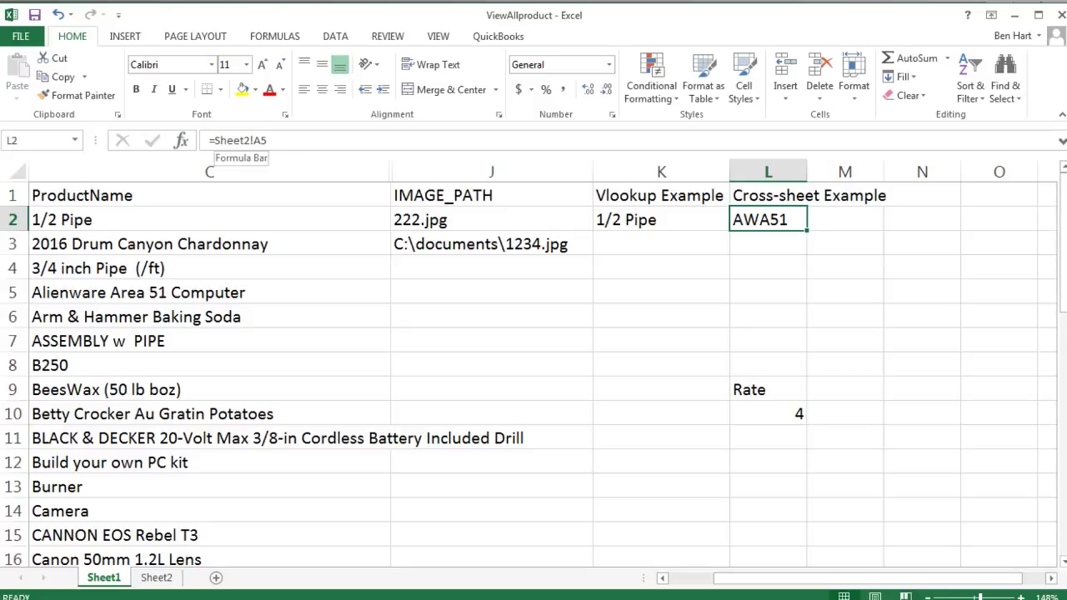
Step: Re-enter A5 as the cell reference in the L2 cross-sheet formula, making it =Sheet2!A5
left_click_drag(213, 140, 250, 141)
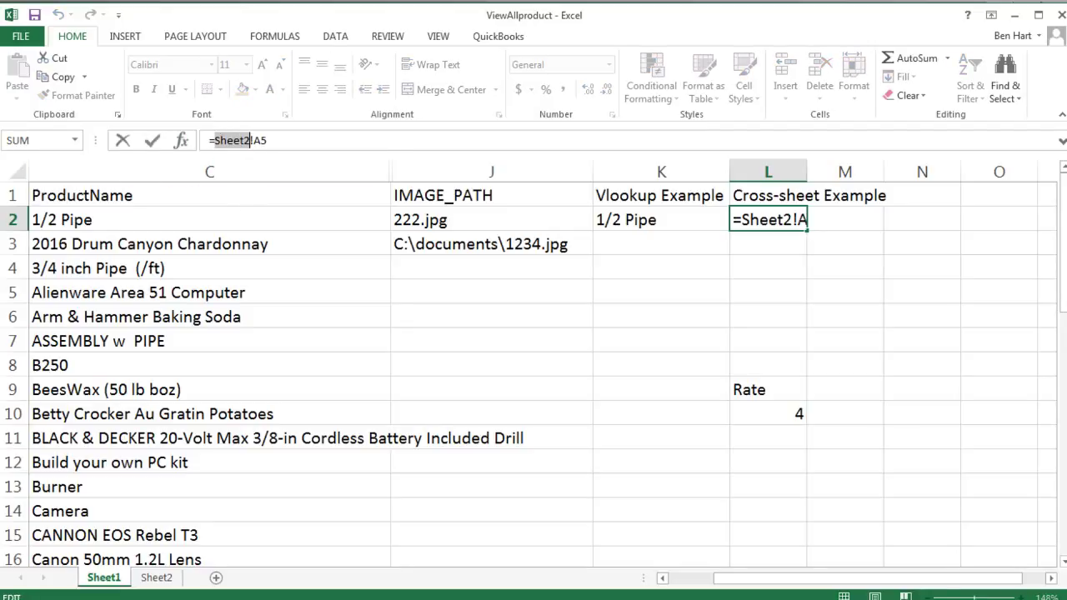
left_click(268, 140)
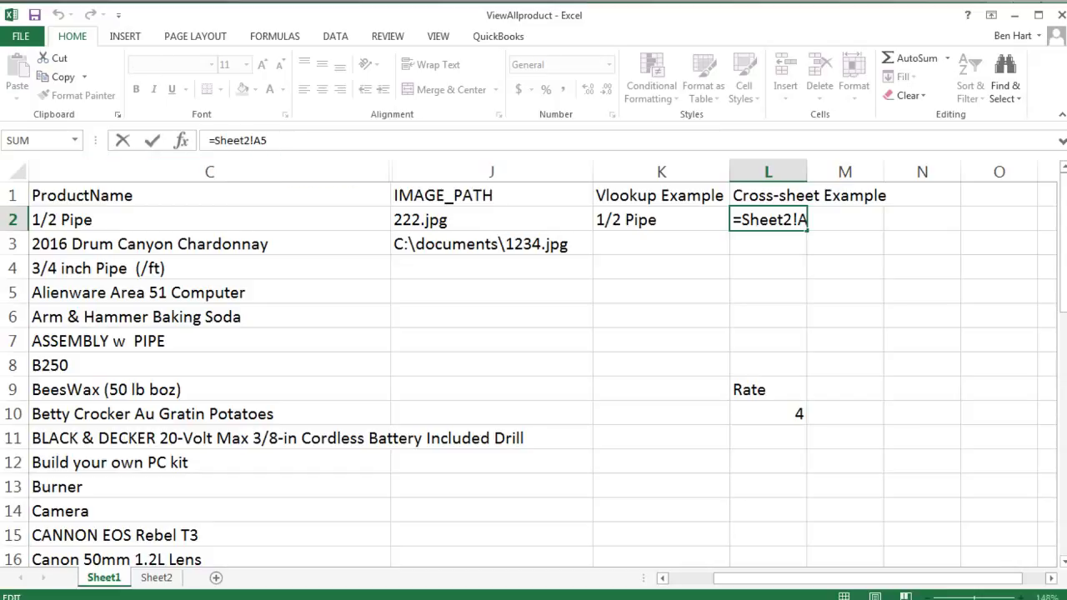
left_click_drag(267, 140, 254, 140)
left_click(800, 265)
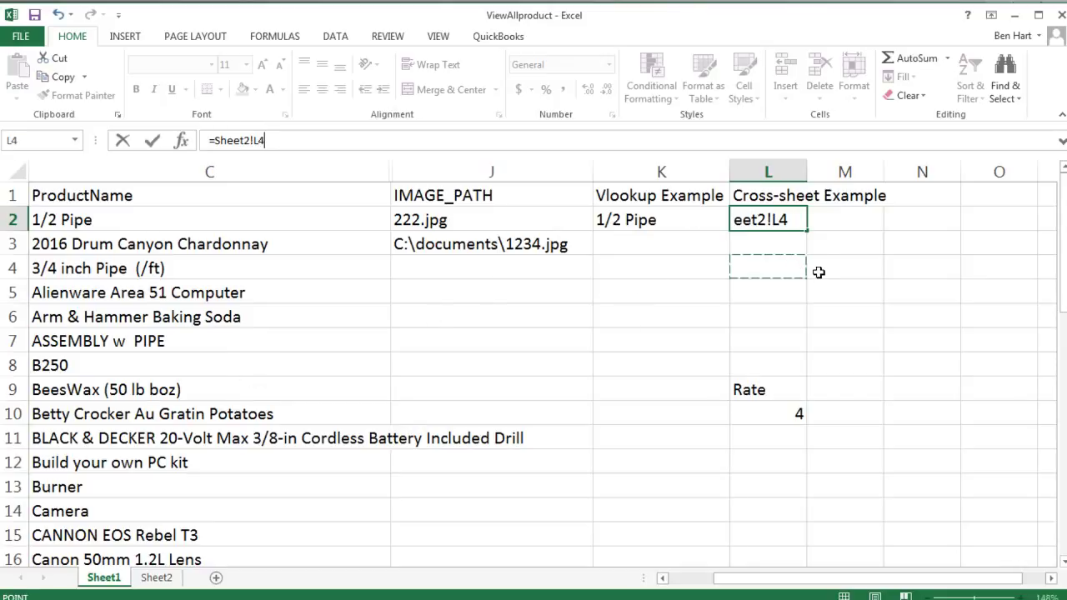
key("BackSpace")
key("BackSpace")
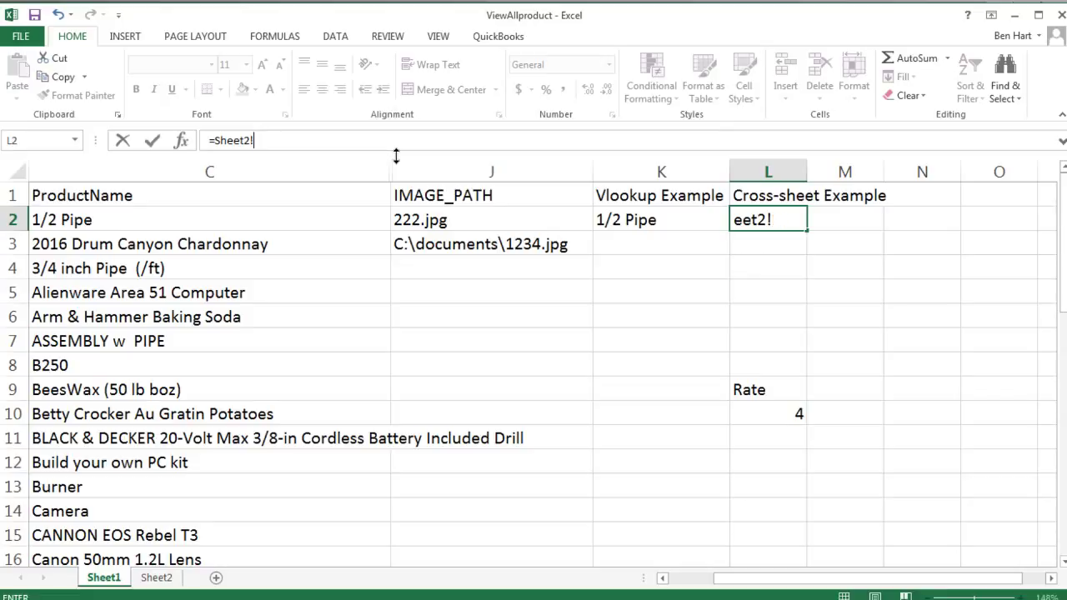
type("A5")
key("Return")
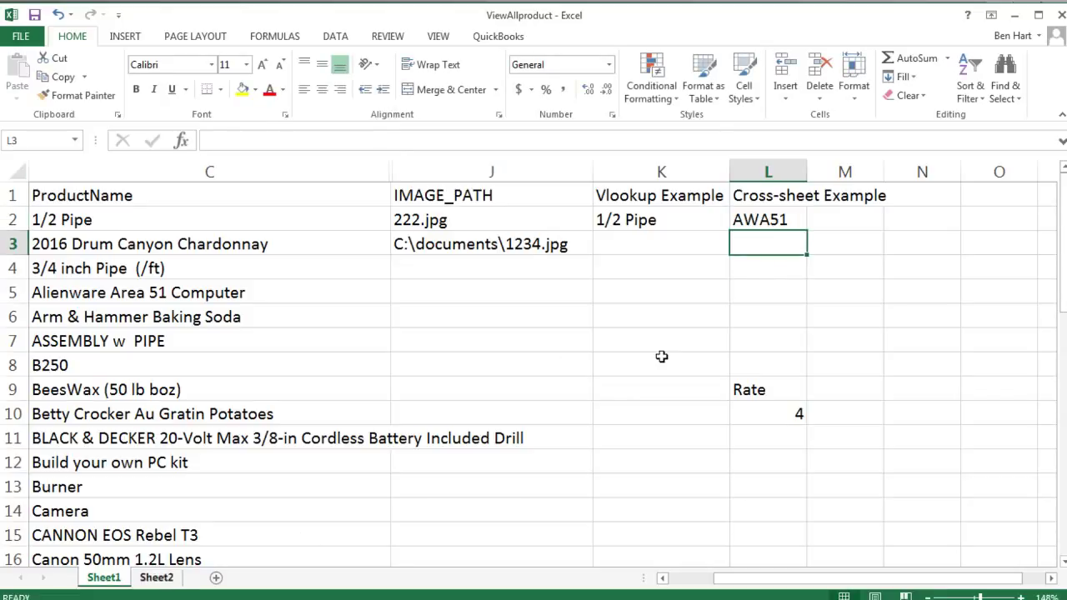
Step: Check cell A5 on Sheet2 as the source of the L2 reference, and return to Sheet1
left_click(158, 579)
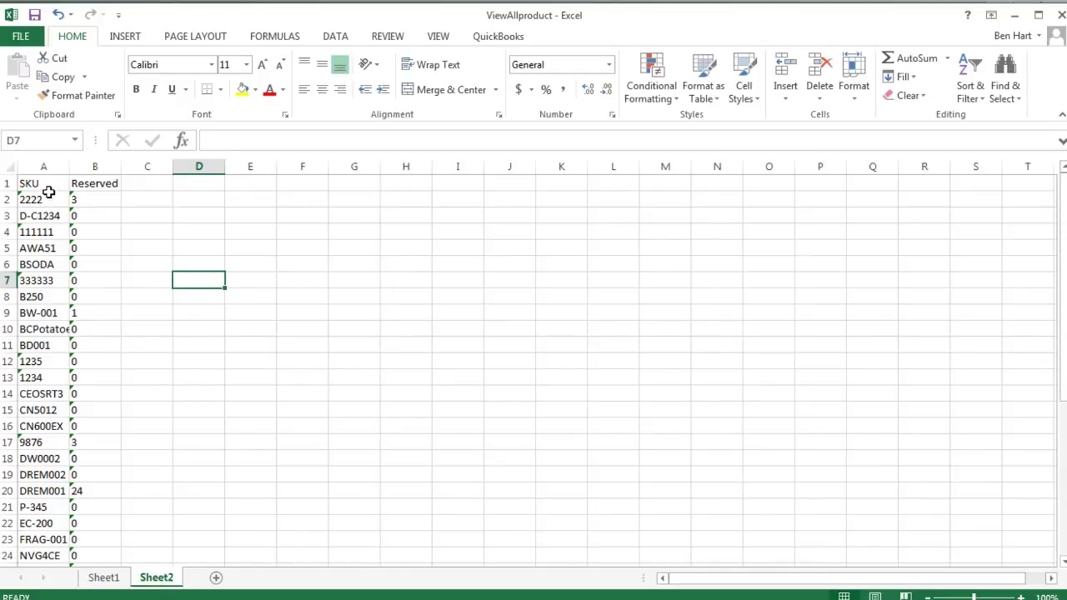
left_click(33, 249)
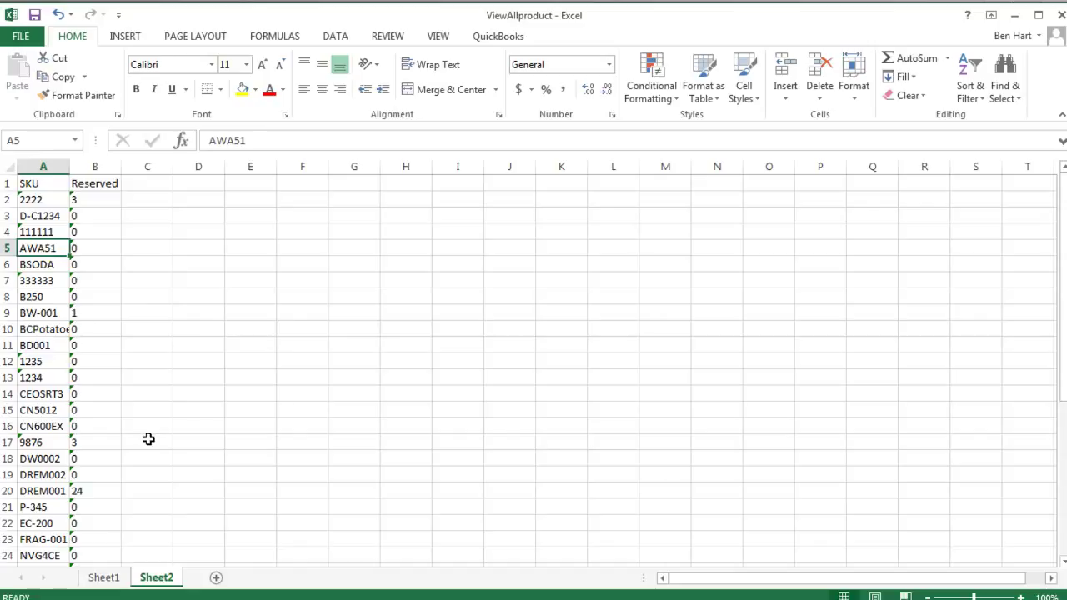
left_click(109, 579)
Step: Copy the cross-sheet formula from L2 into L3 and check the result against the SKU list on Sheet2
left_click(758, 220)
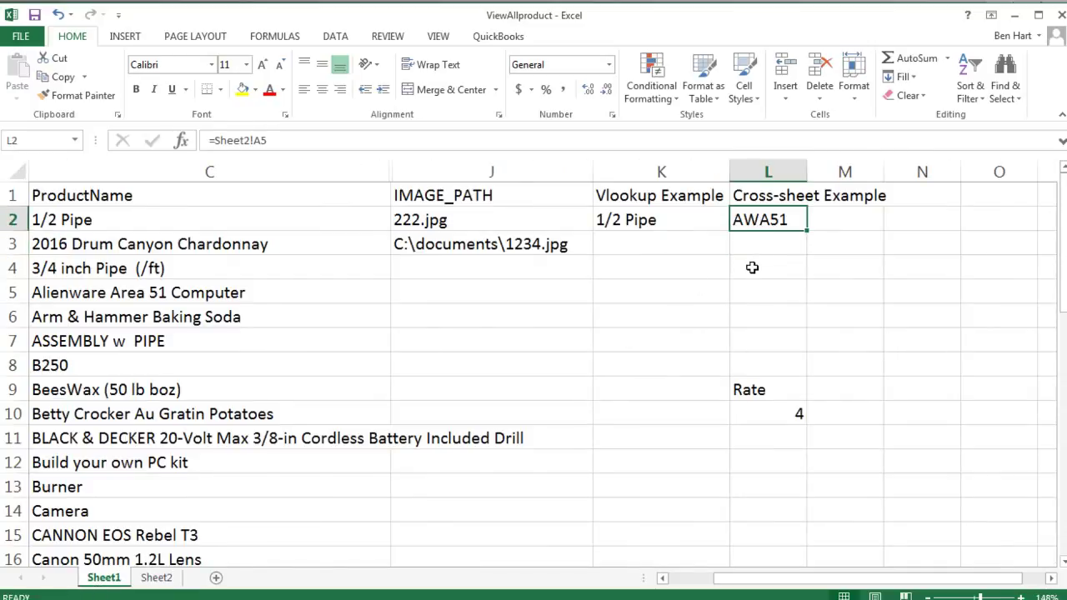
key("ctrl+c")
left_click(756, 247)
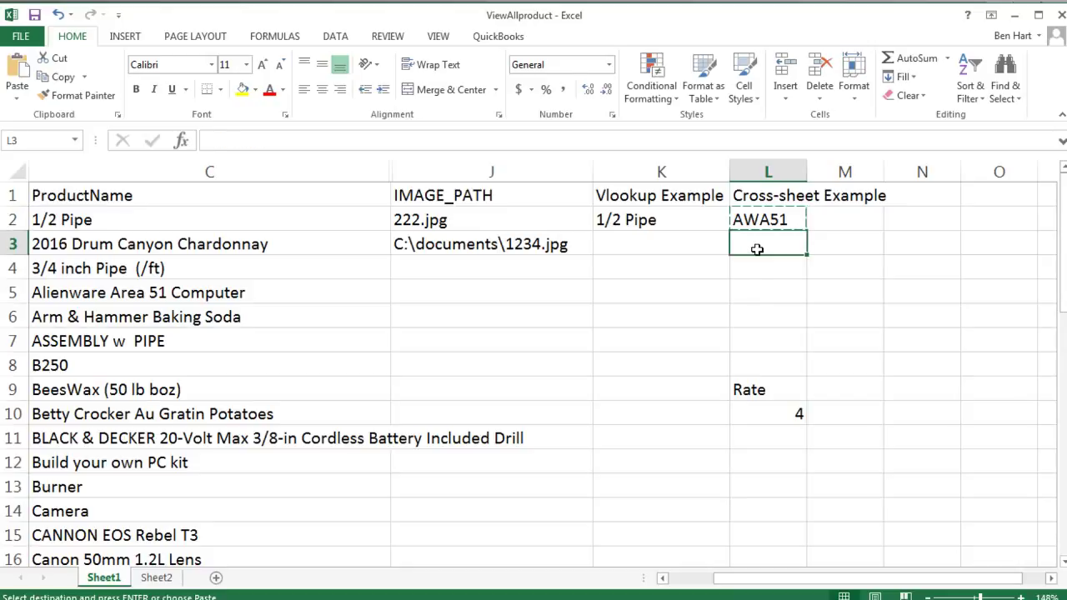
key("ctrl+v")
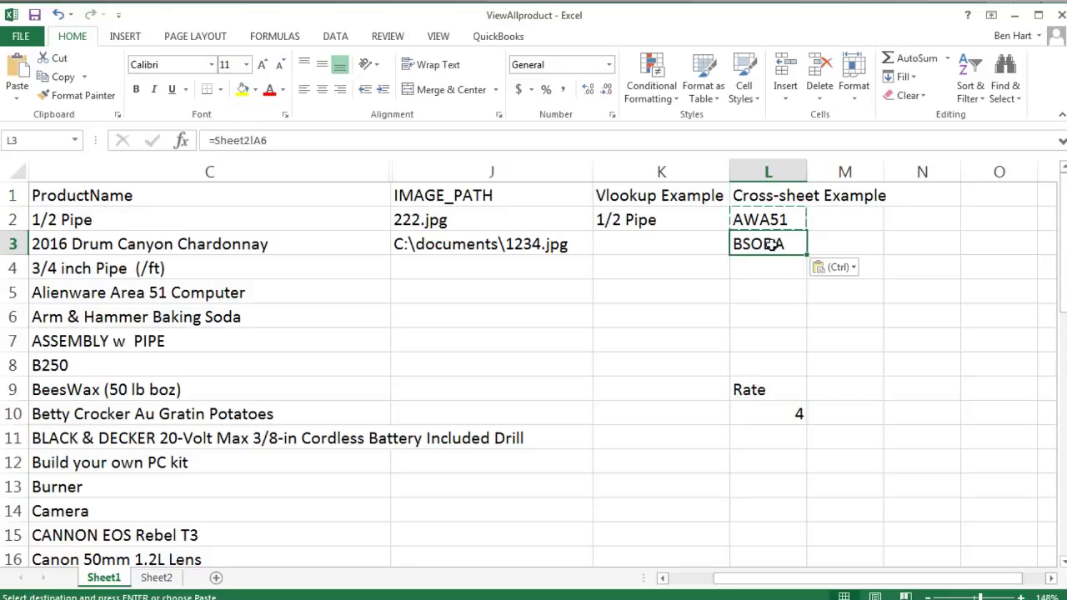
left_click(158, 579)
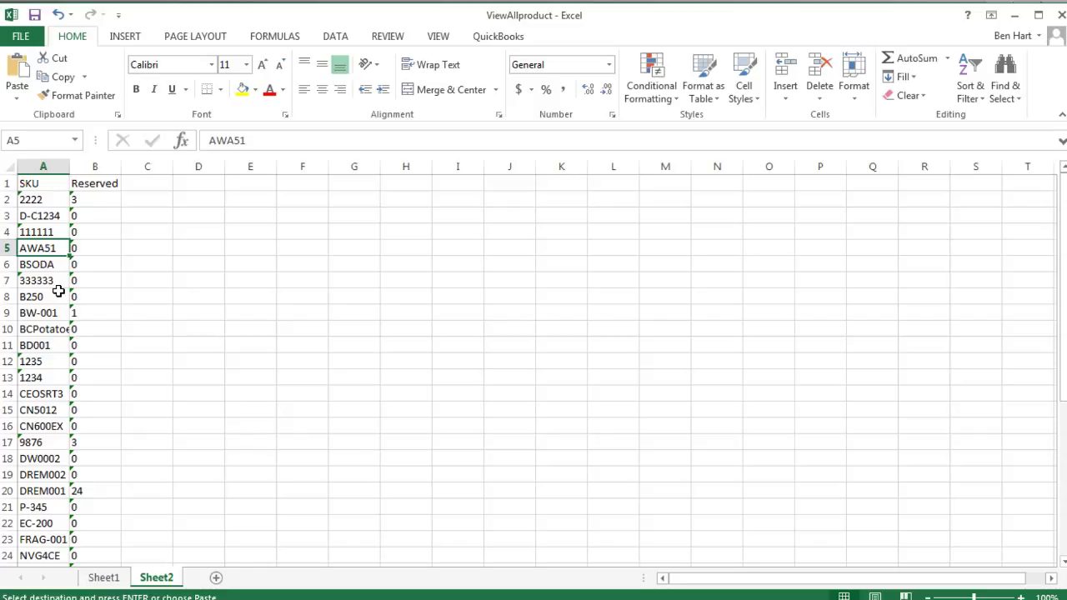
left_click(114, 580)
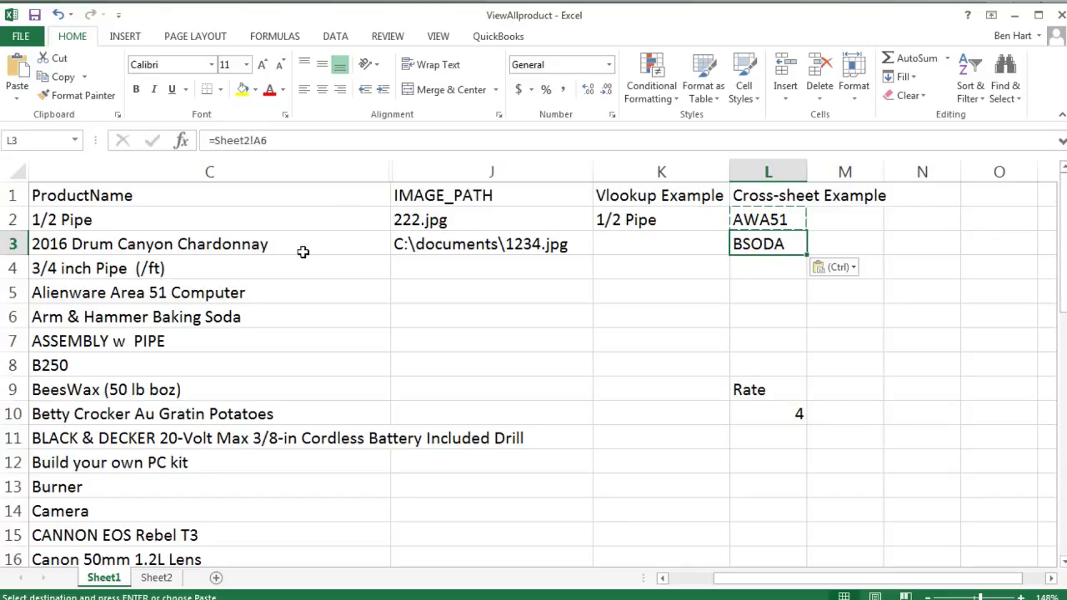
Step: Examine the J3 image-path formula, and the lookup value A2 and table array A2:D40 in the K2 VLOOKUP formula
left_click(452, 247)
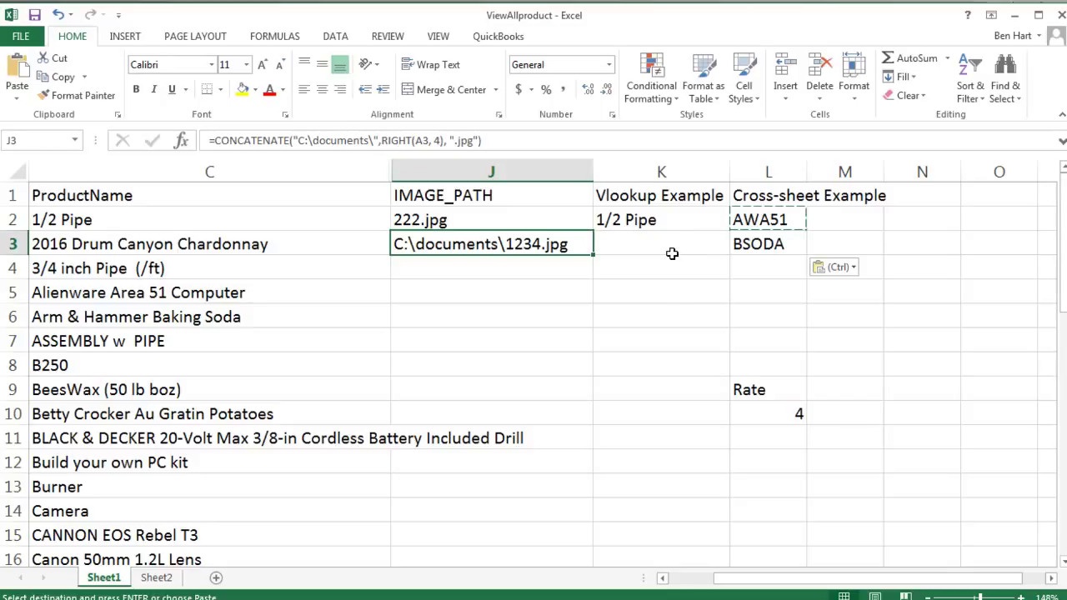
left_click(633, 220)
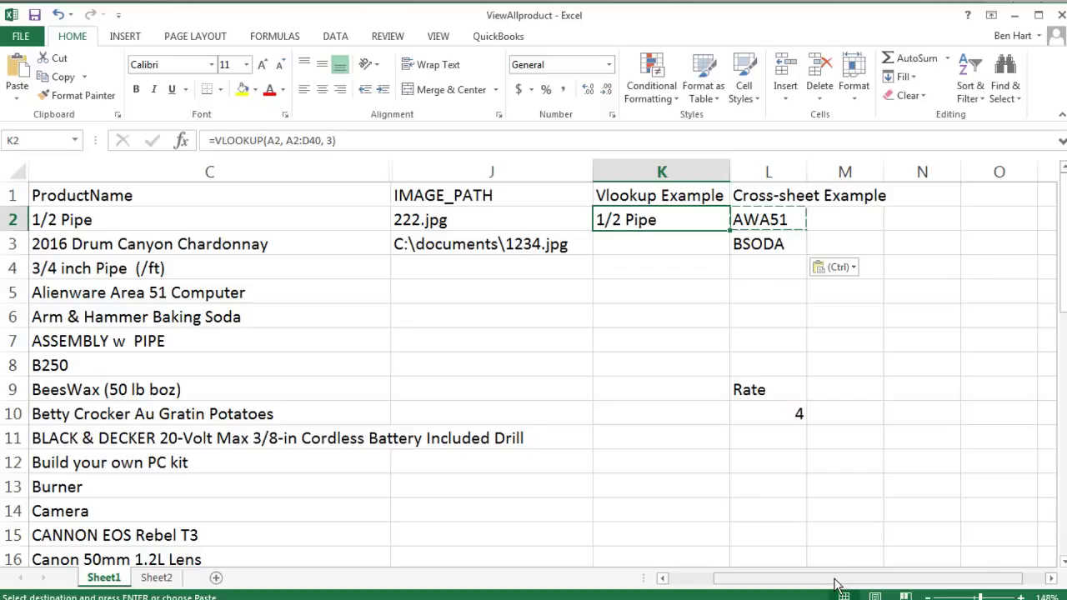
mouse_move(837, 583)
left_mouse_down()
mouse_move(773, 584)
mouse_move(824, 586)
left_mouse_up()
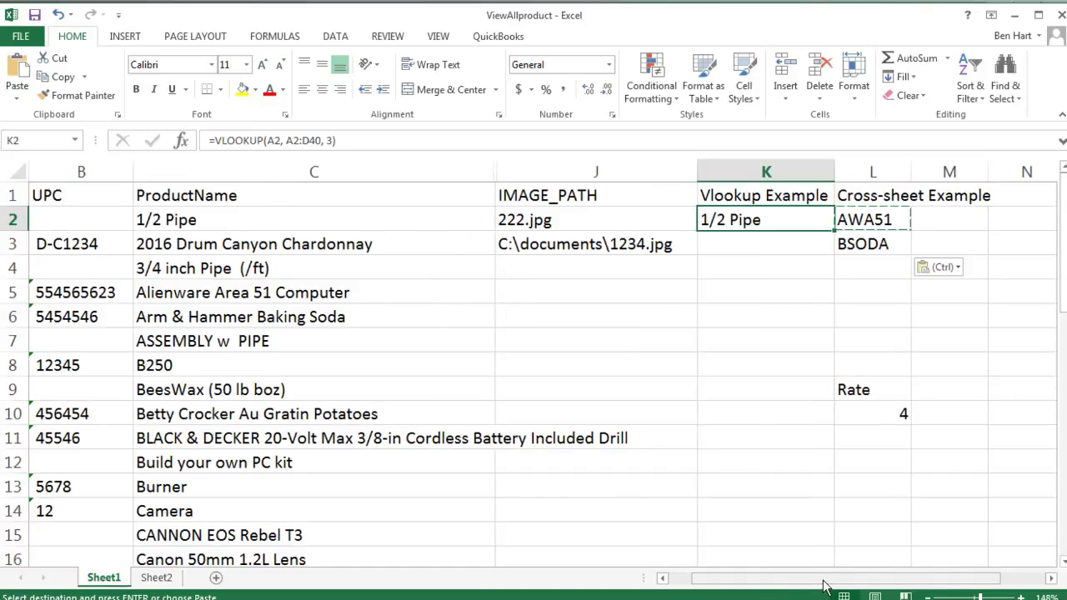
left_click_drag(823, 586, 750, 581)
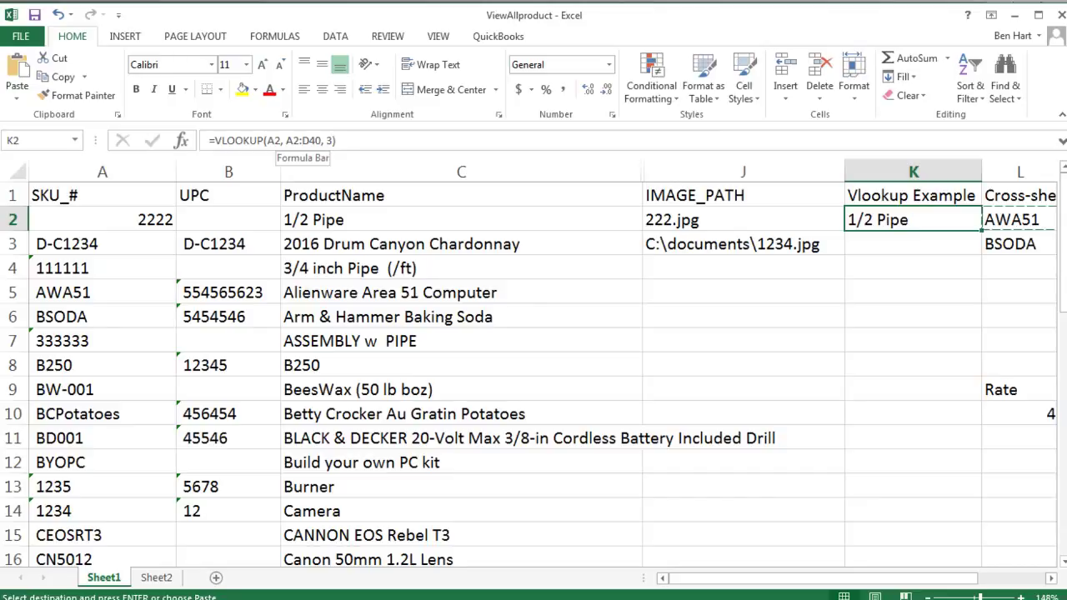
left_click(275, 141)
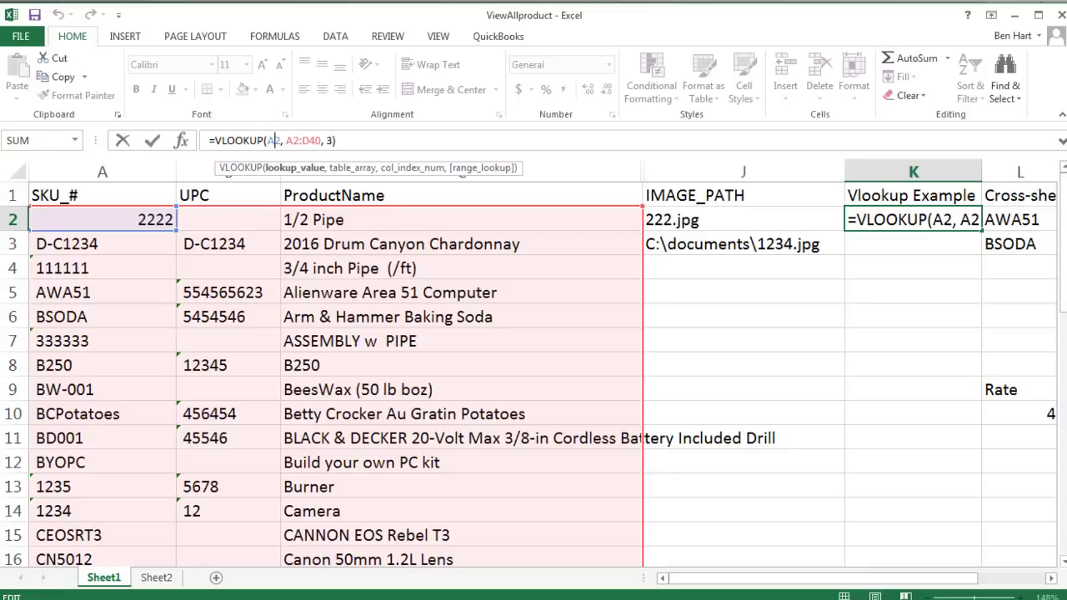
left_click_drag(286, 141, 315, 141)
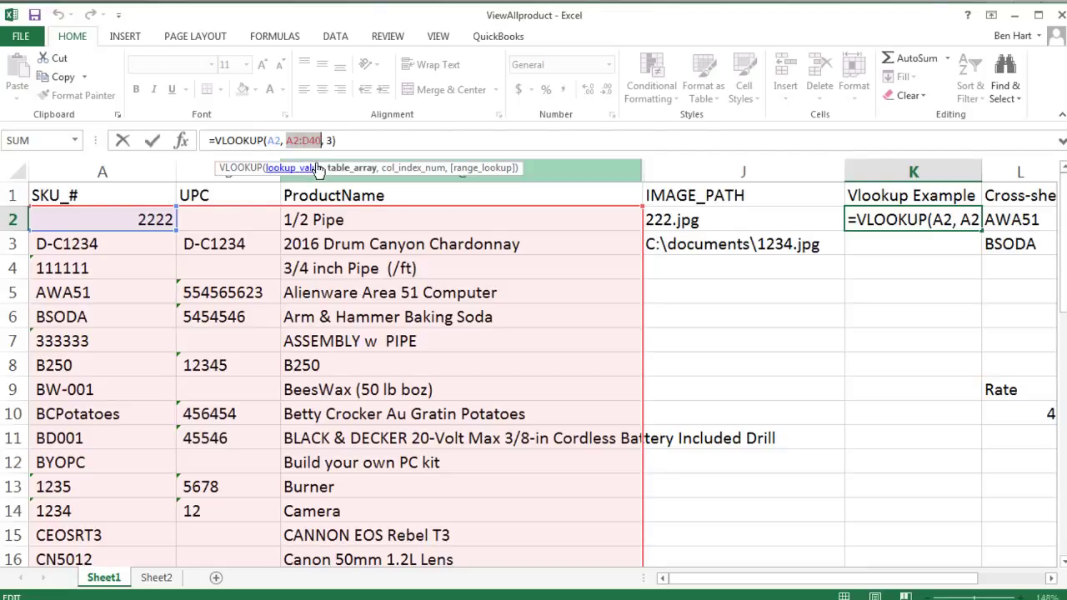
Step: Try to replace the table array in the K2 VLOOKUP formula with a reference to Sheet2, and abandon the edit
left_click(143, 581)
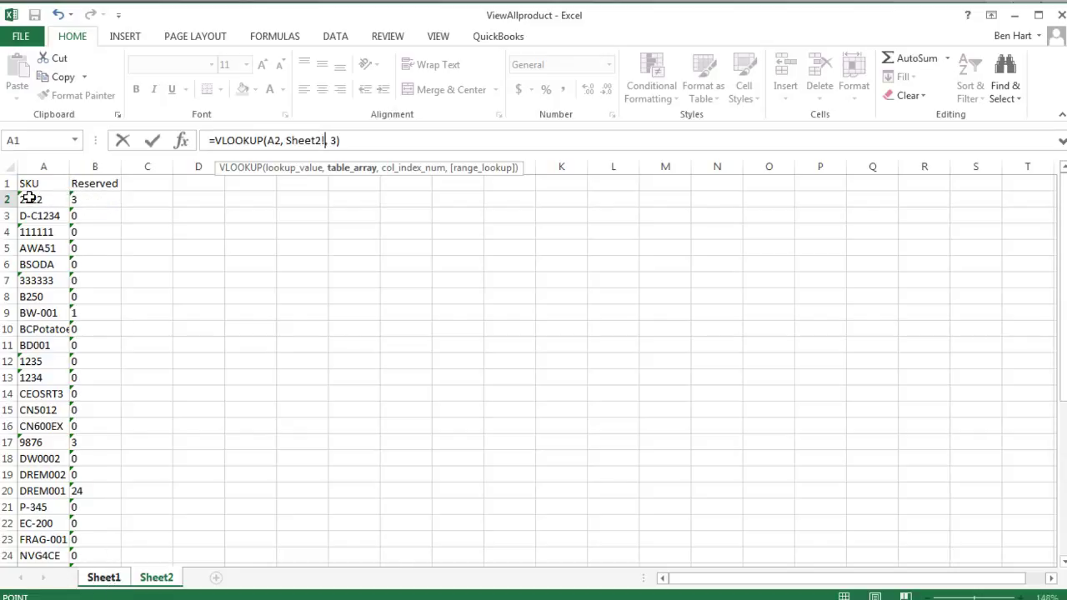
left_click(102, 578)
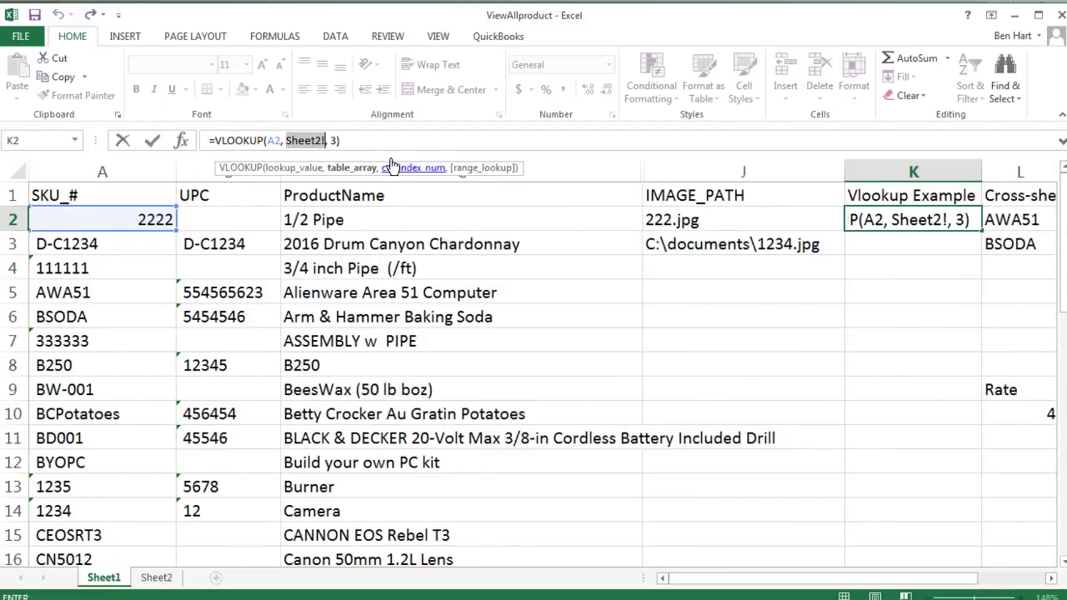
left_click(877, 244)
left_click(912, 293)
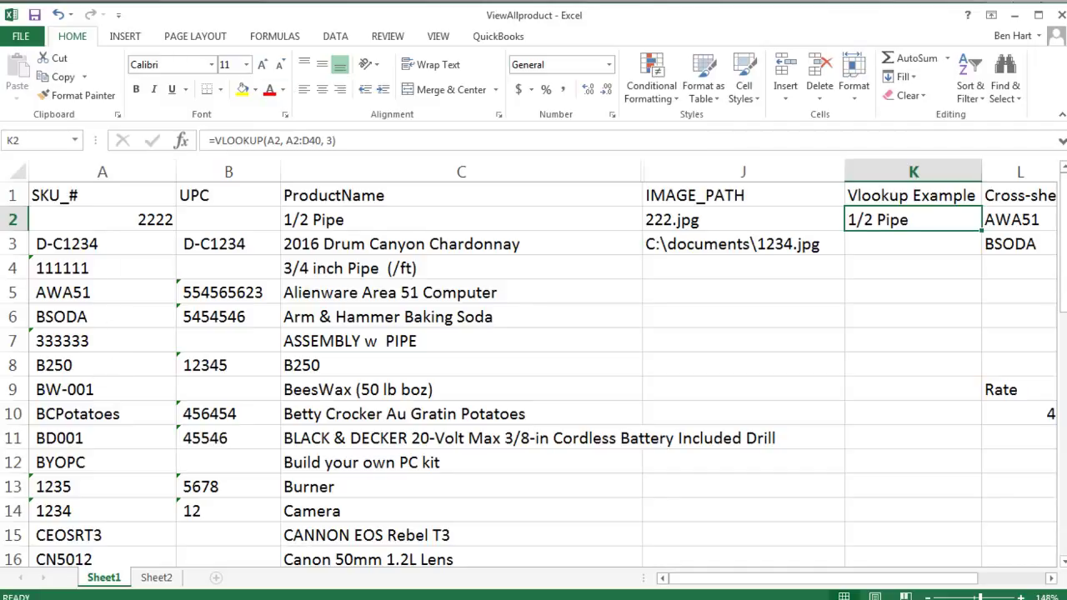
Step: Change the lookup value in the K2 formula to K5, making it =VLOOKUP(K5, A2:D40, 3)
left_click(125, 225)
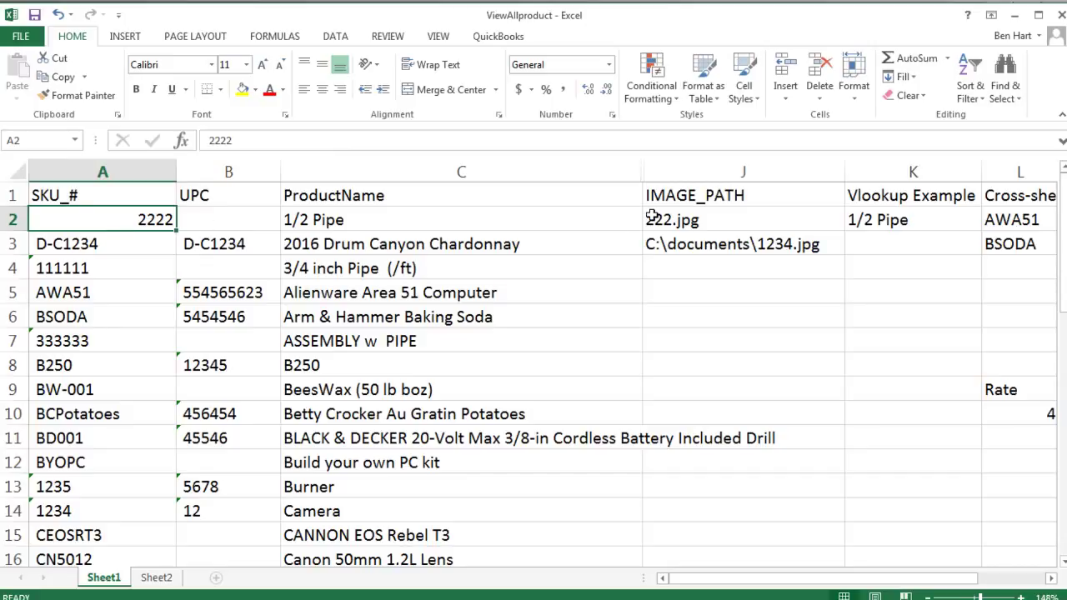
left_click(892, 223)
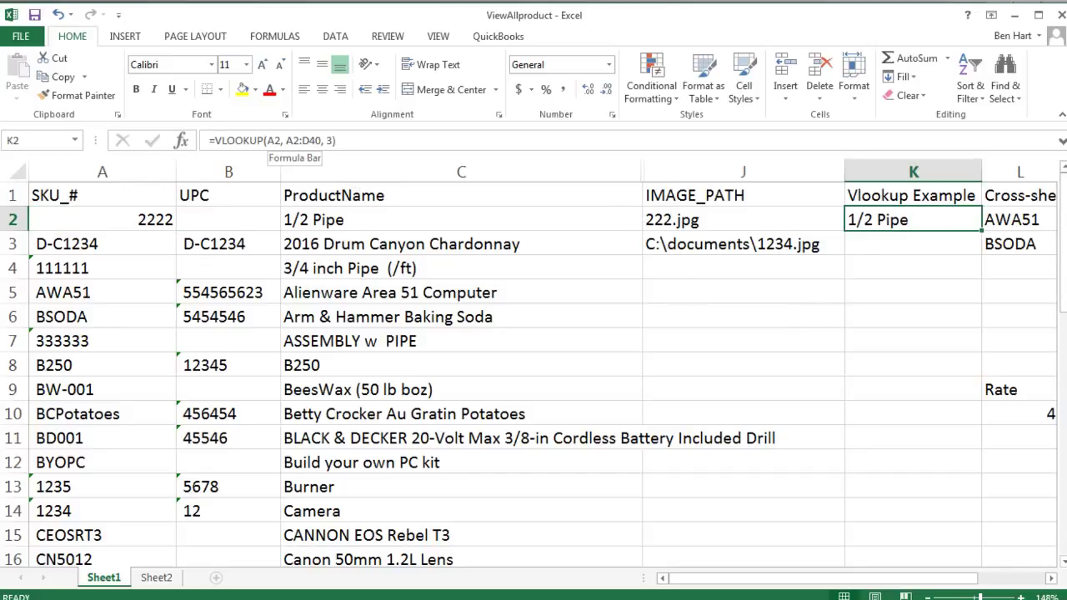
left_click_drag(281, 141, 268, 141)
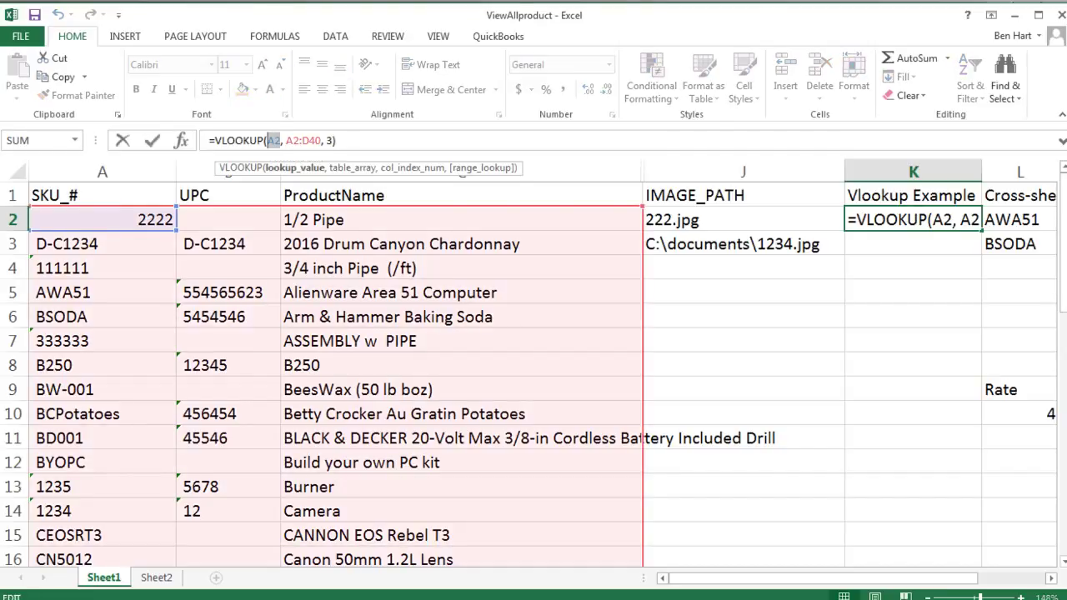
type("K5")
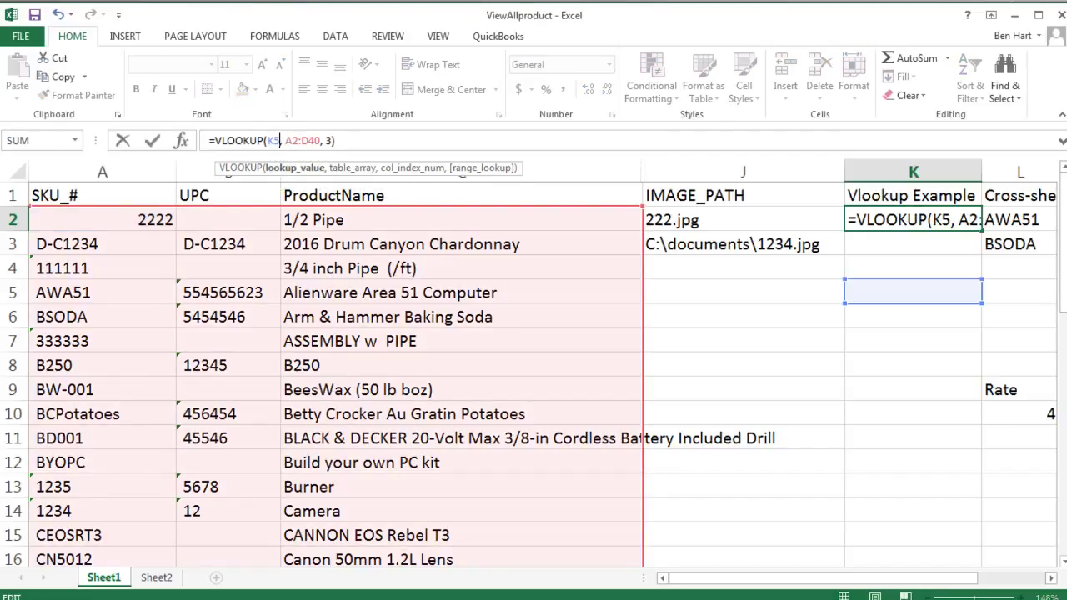
Step: Enter 2222 in cell K5 as the SKU for the VLOOKUP in K2
left_click(897, 296)
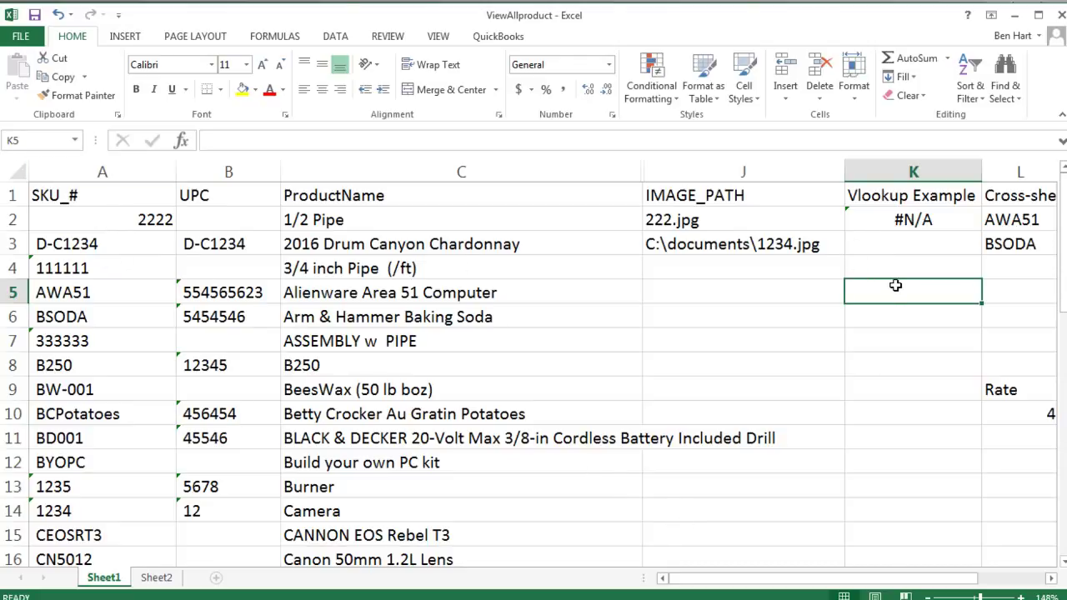
type("2222")
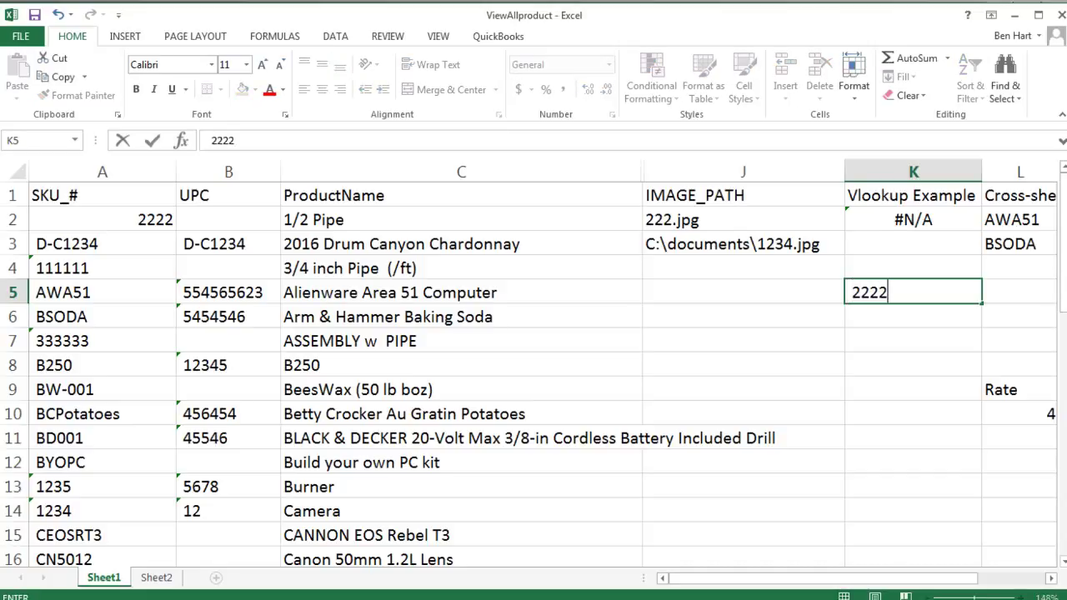
key("Return")
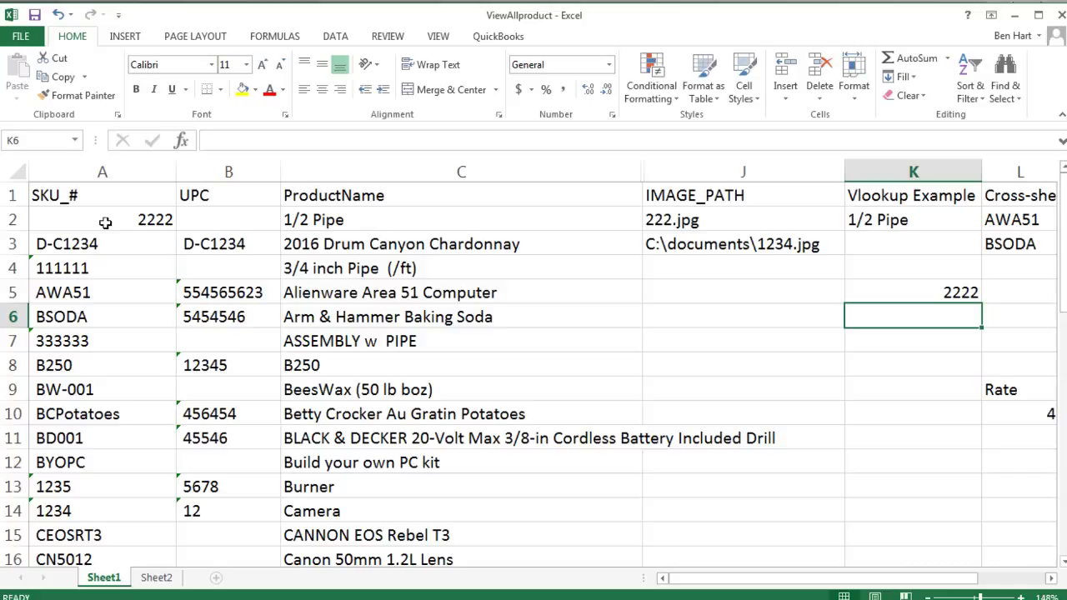
Step: Examine the column index argument of the VLOOKUP formula in K2 without changing it
left_click(869, 219)
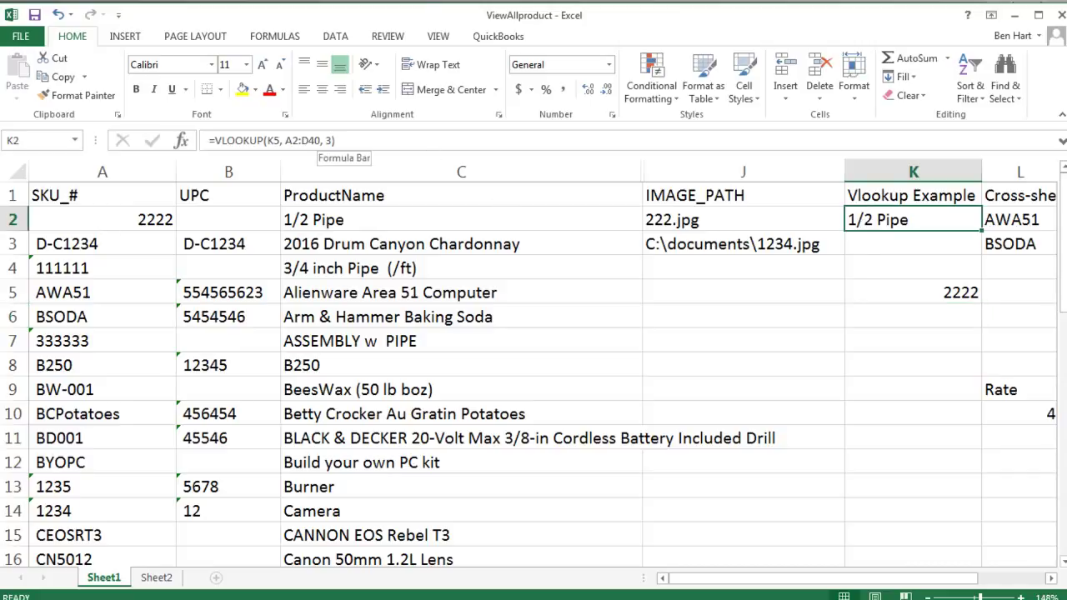
double_click(328, 140)
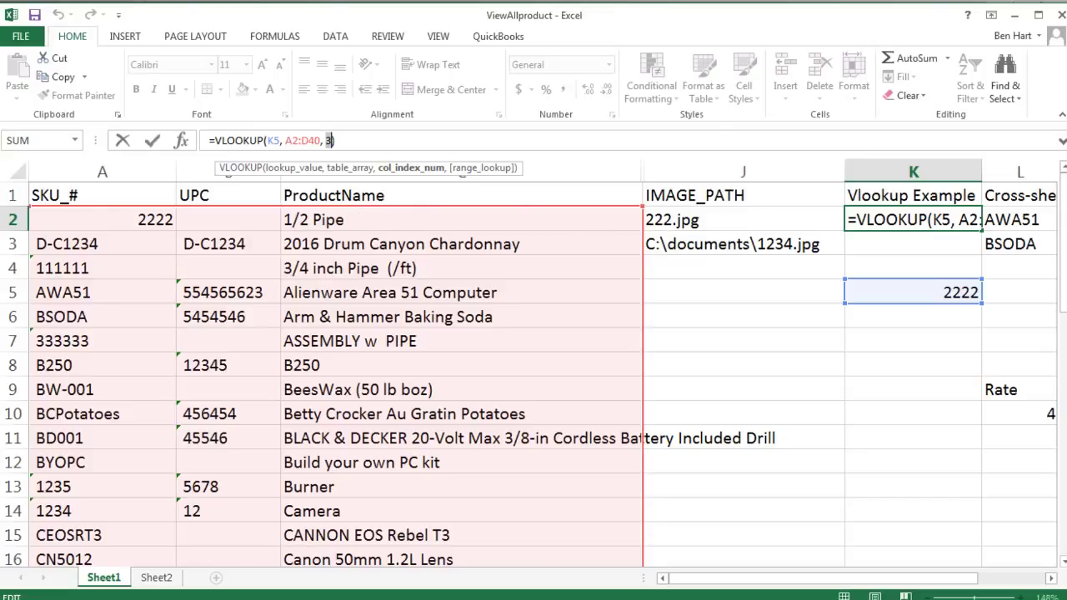
key("Return")
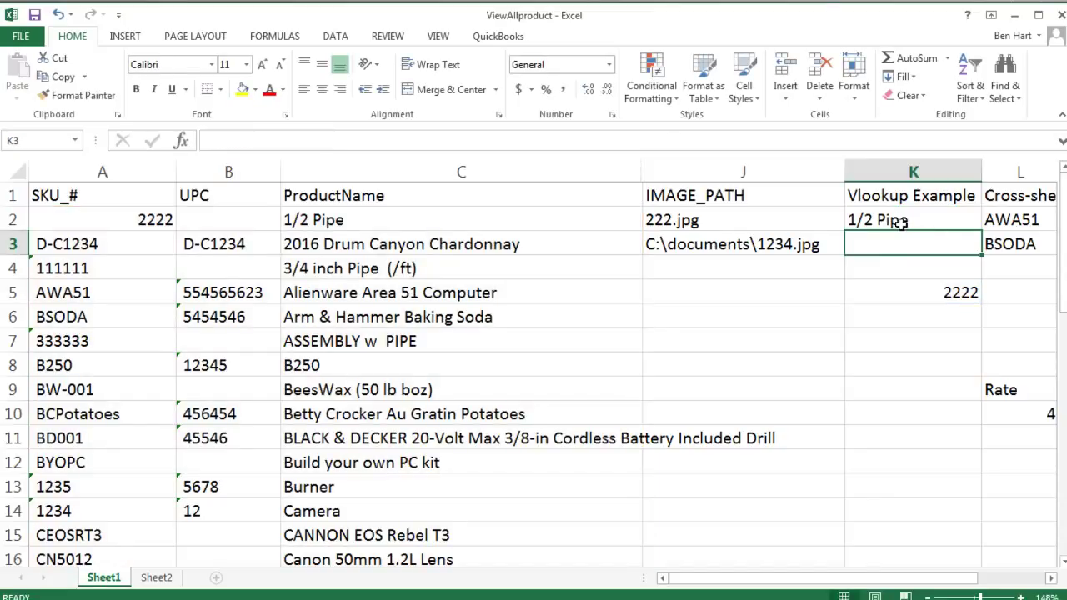
Step: Copy the SKU BSODA from A6 into K5 and check the lookup result in K2
left_click(123, 323)
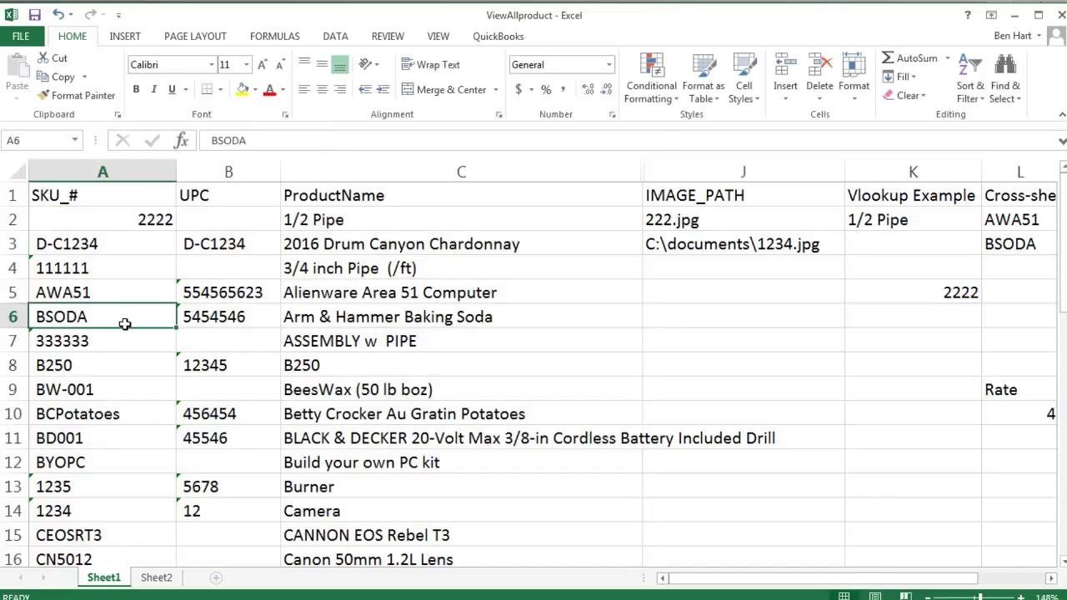
key("ctrl+c")
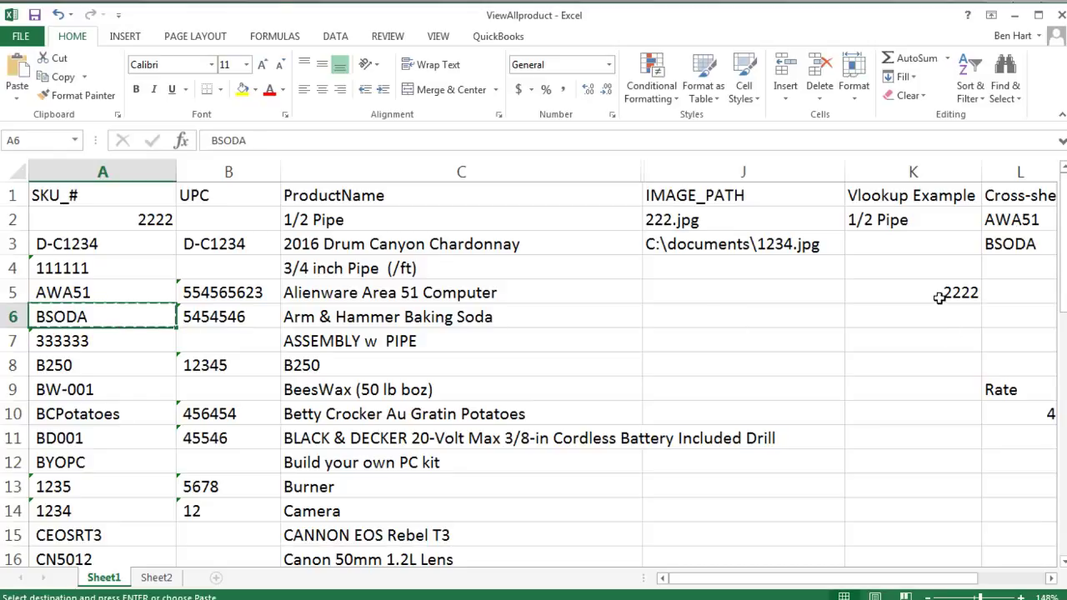
left_click(939, 298)
key("ctrl+v")
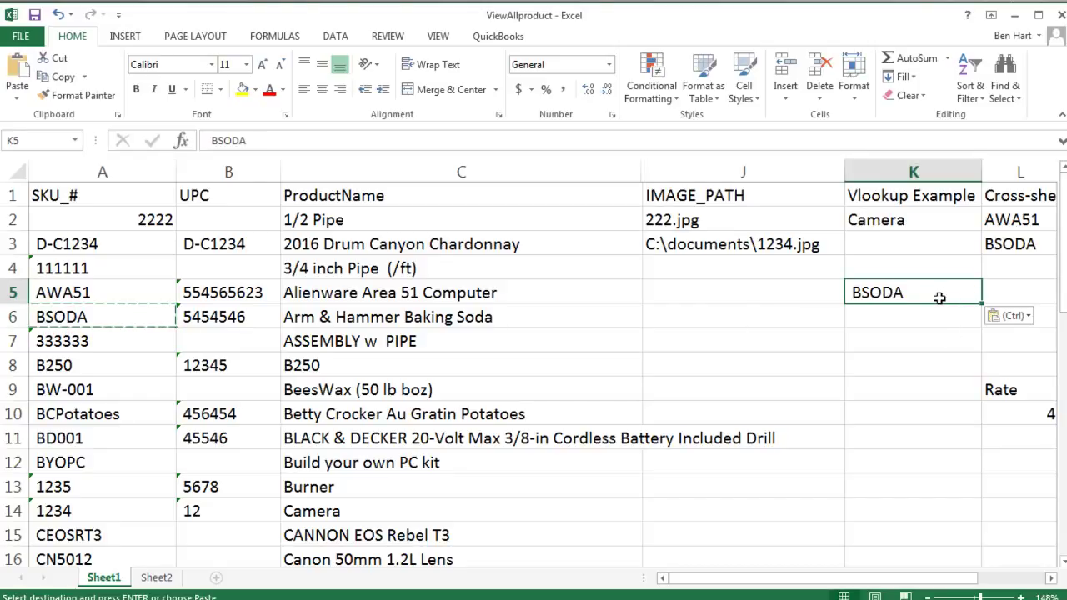
key("Escape")
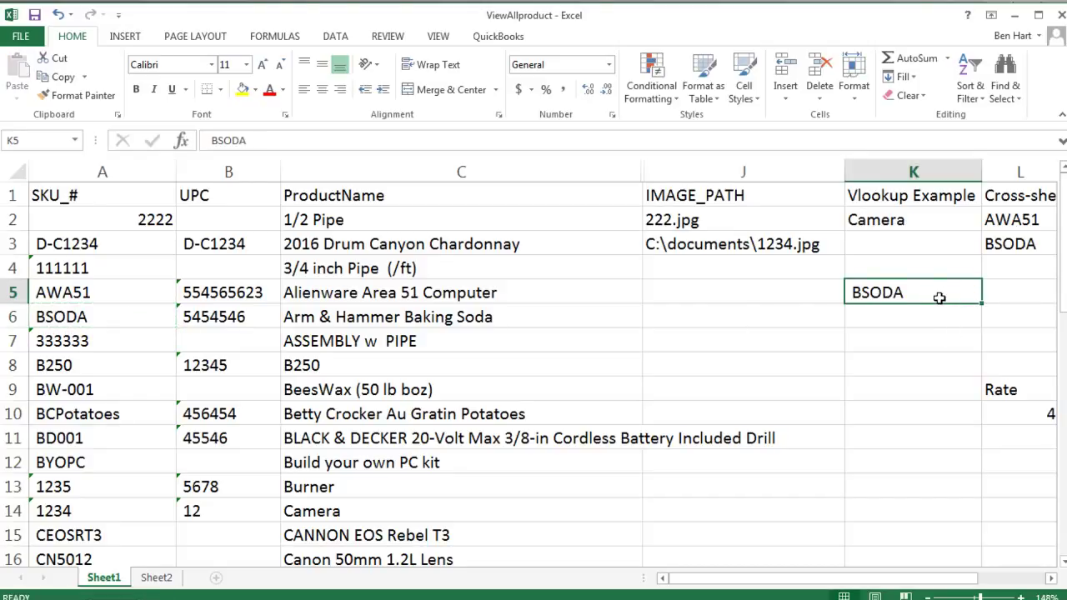
left_click(923, 225)
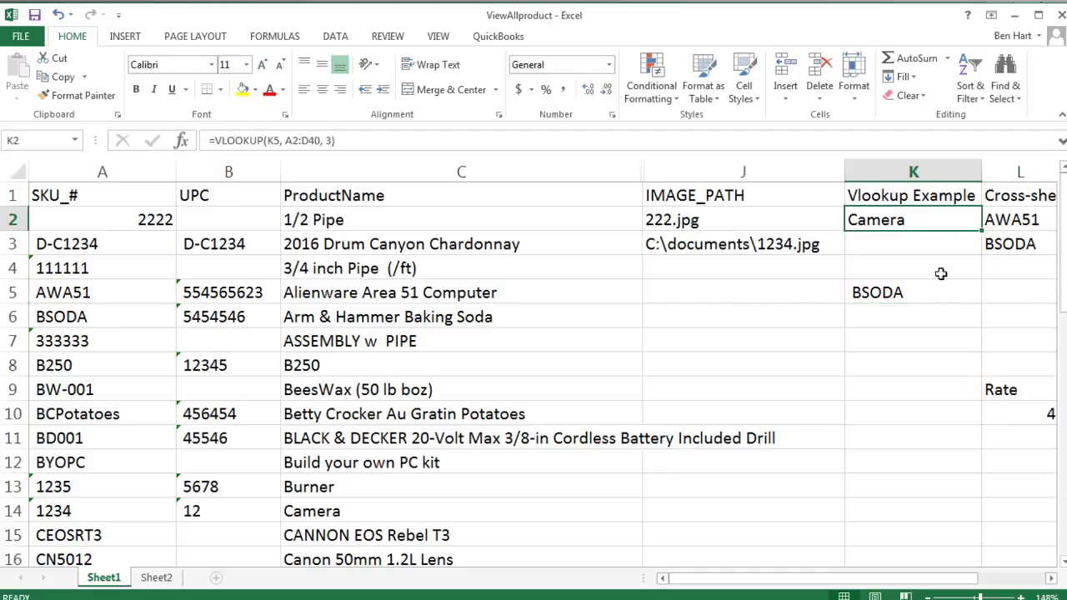
Step: Clear the SKU from the lookup input cell K5 and return to K2
left_click(931, 299)
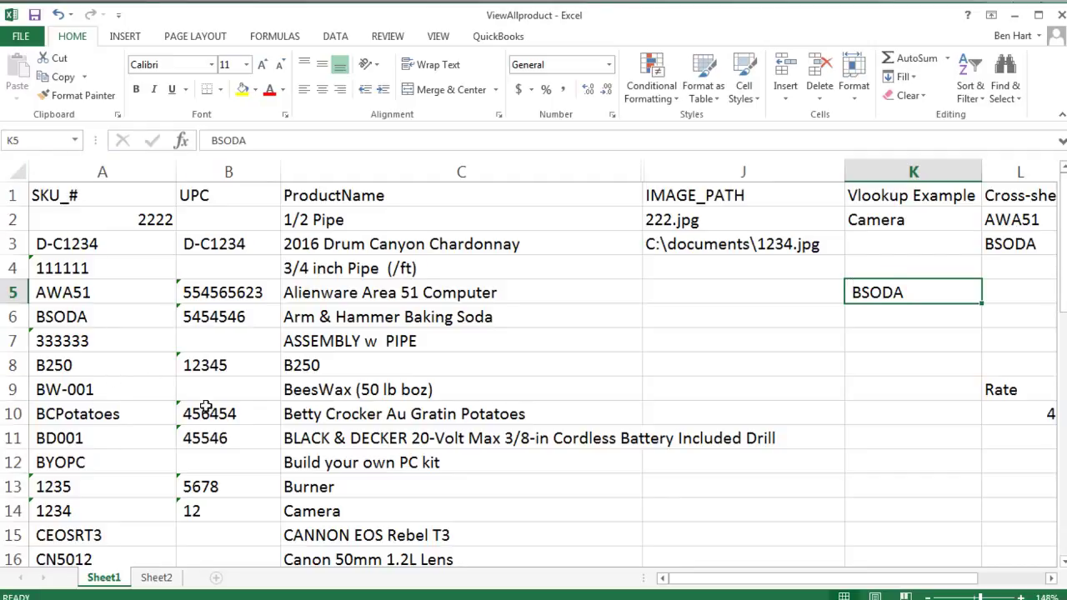
key("BackSpace")
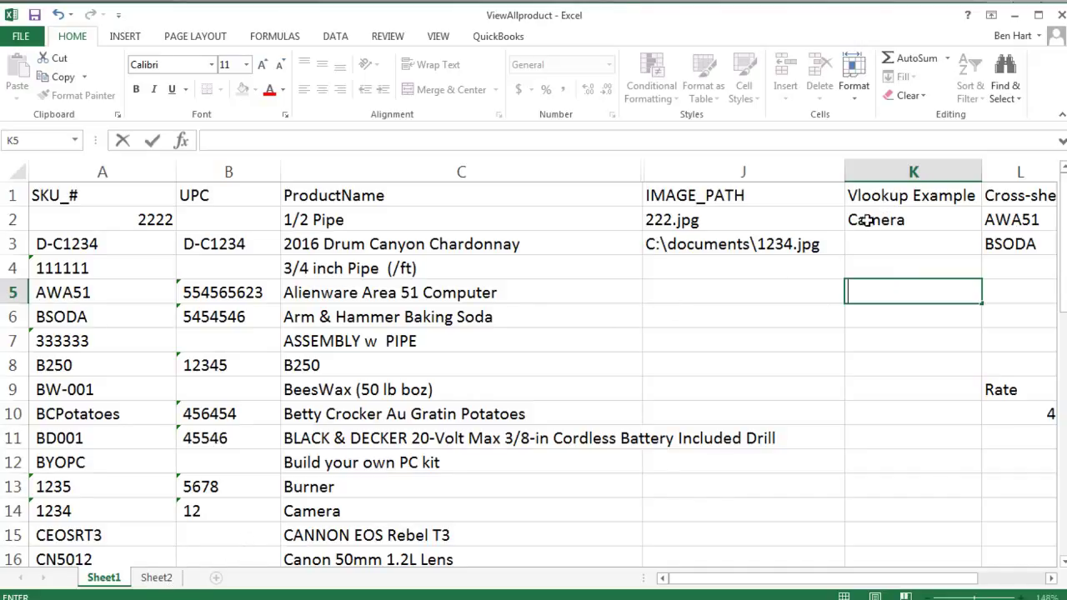
left_click(867, 221)
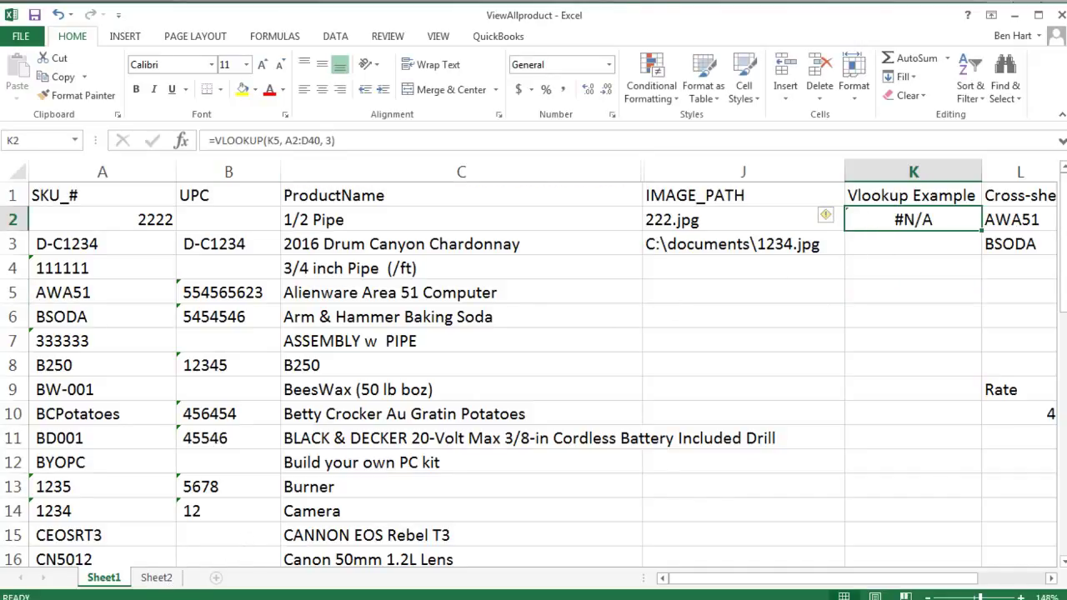
Step: Review the complete VLOOKUP formula in K2 along with the neighbouring example columns
left_click(390, 140)
left_click_drag(265, 141, 209, 142)
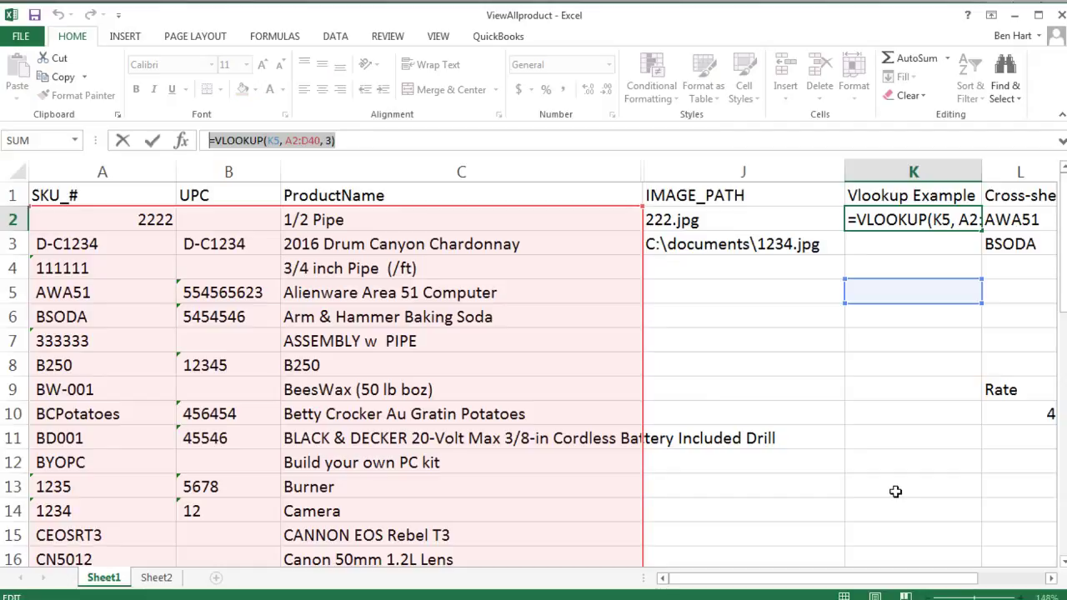
left_click(365, 145)
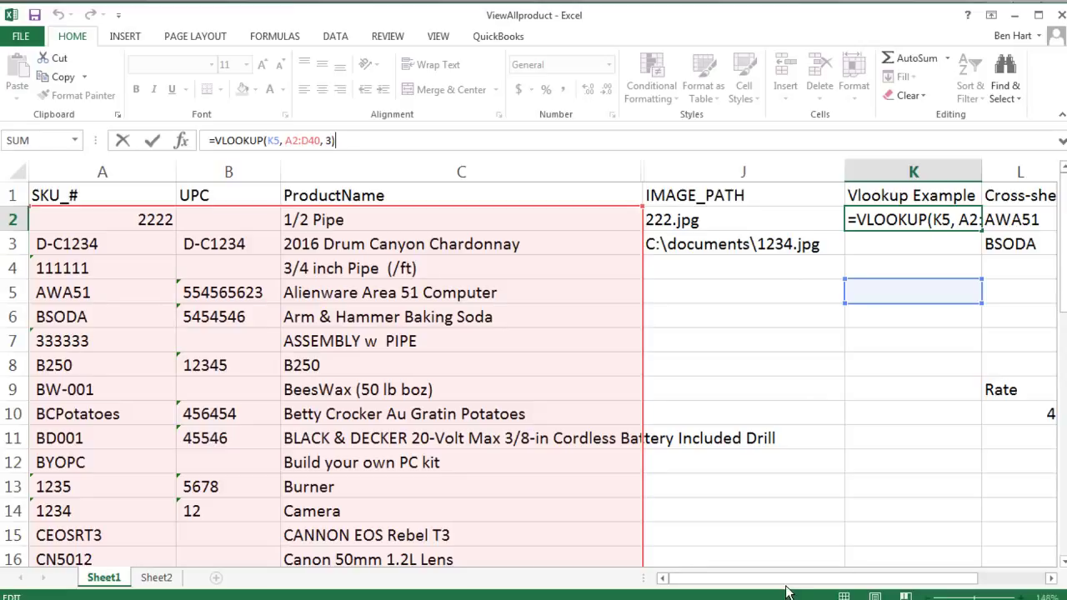
left_click_drag(821, 584, 861, 576)
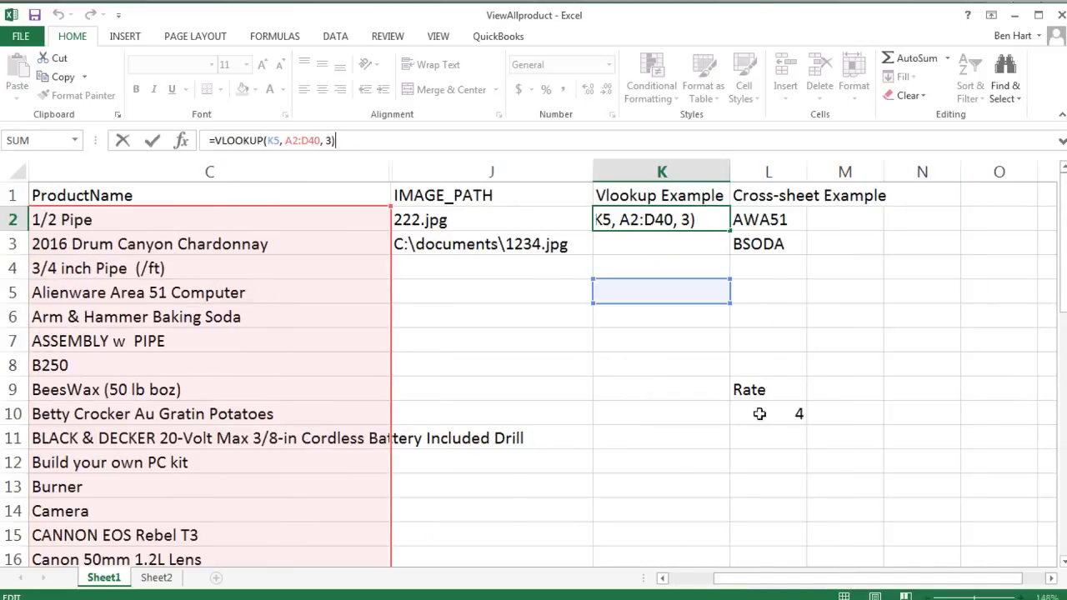
Step: Remove the space from the K1 header so that it reads VlookupExample
left_click(692, 196)
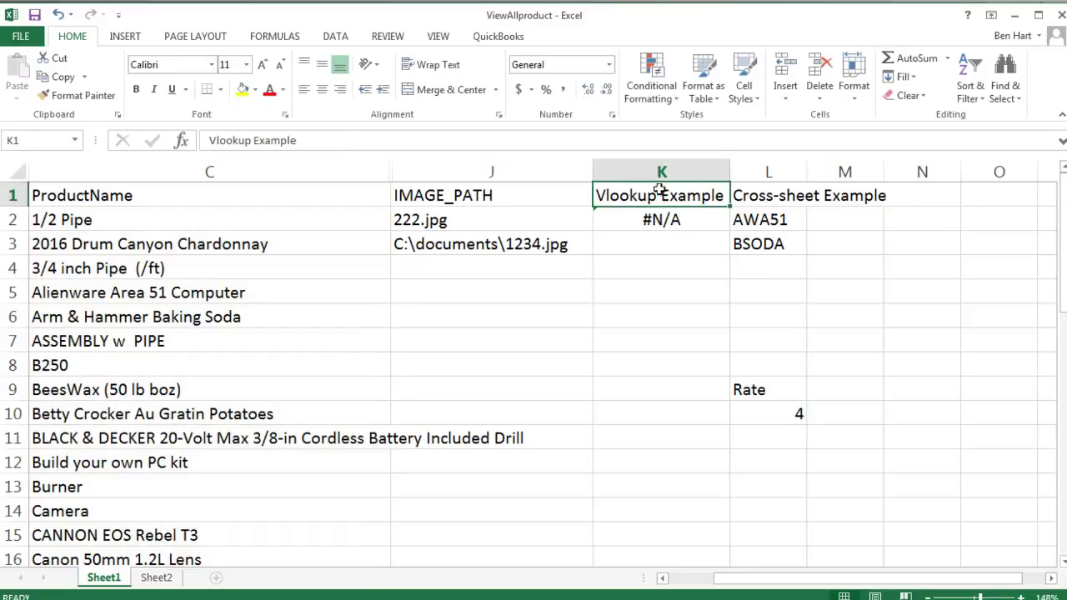
left_click(254, 140)
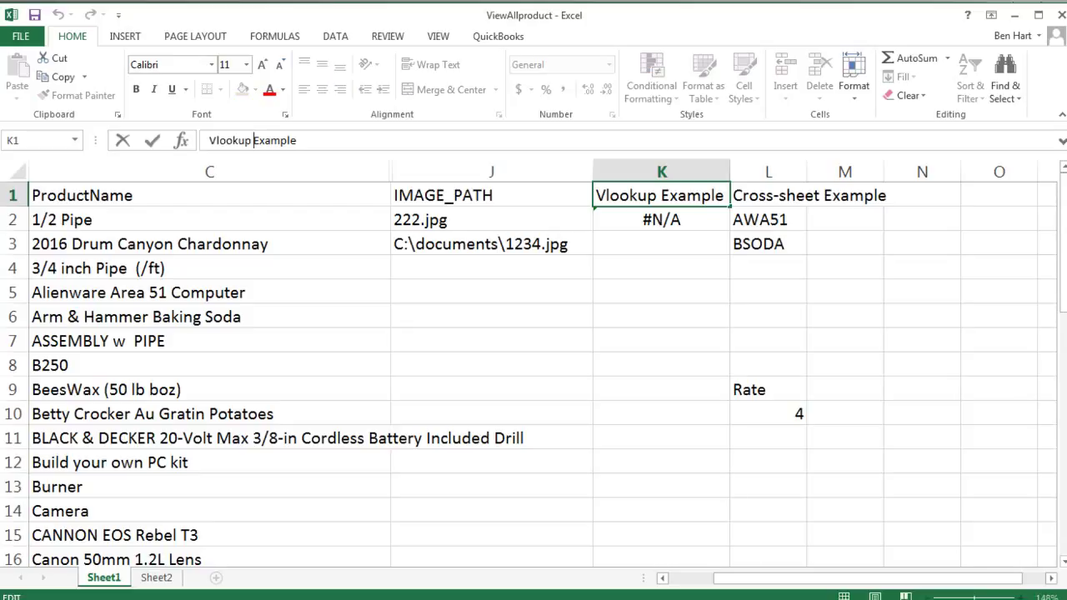
key("BackSpace")
key("Return")
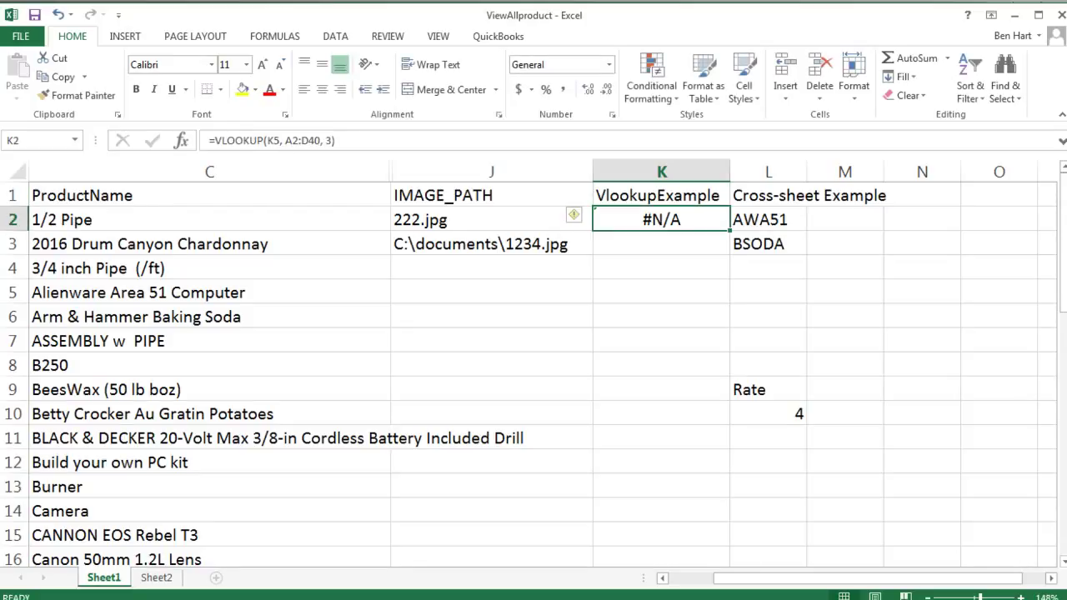
Step: Remove the space from the L1 header so that it reads Cross-sheetExample
left_click(771, 199)
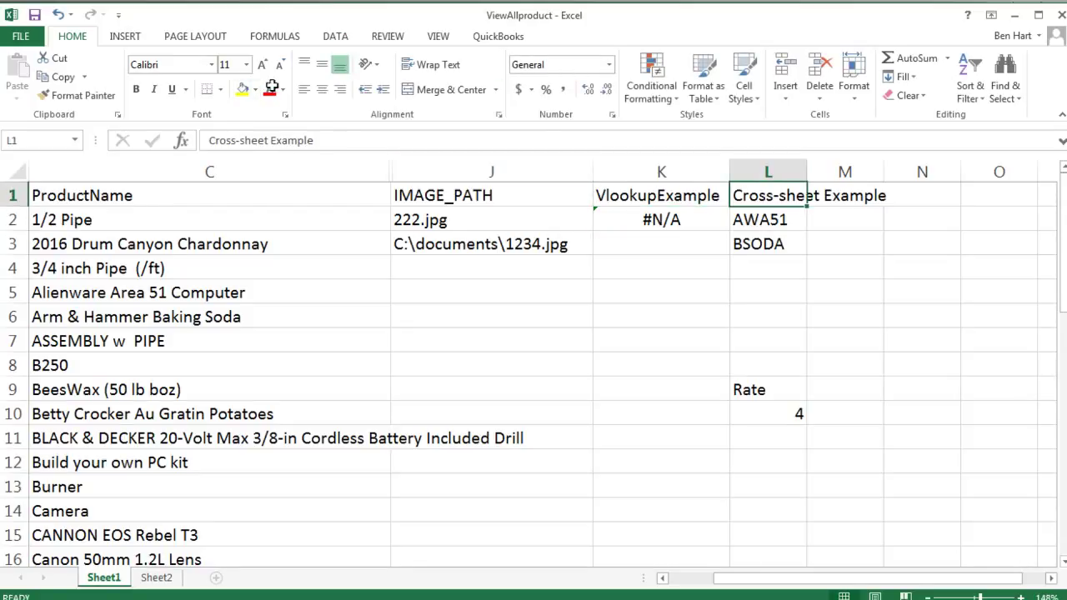
left_click(271, 141)
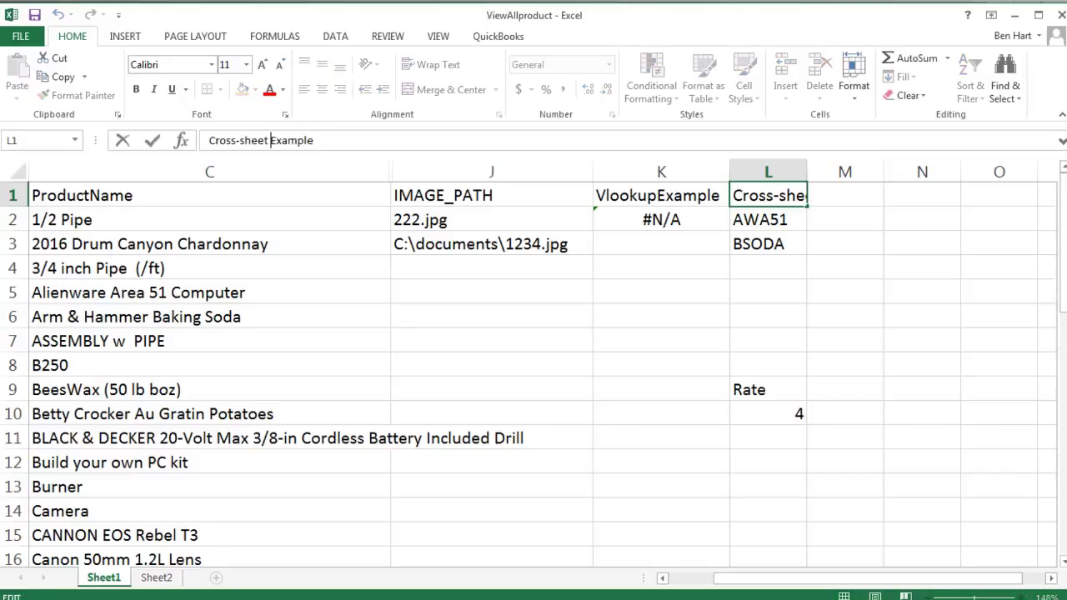
key("BackSpace")
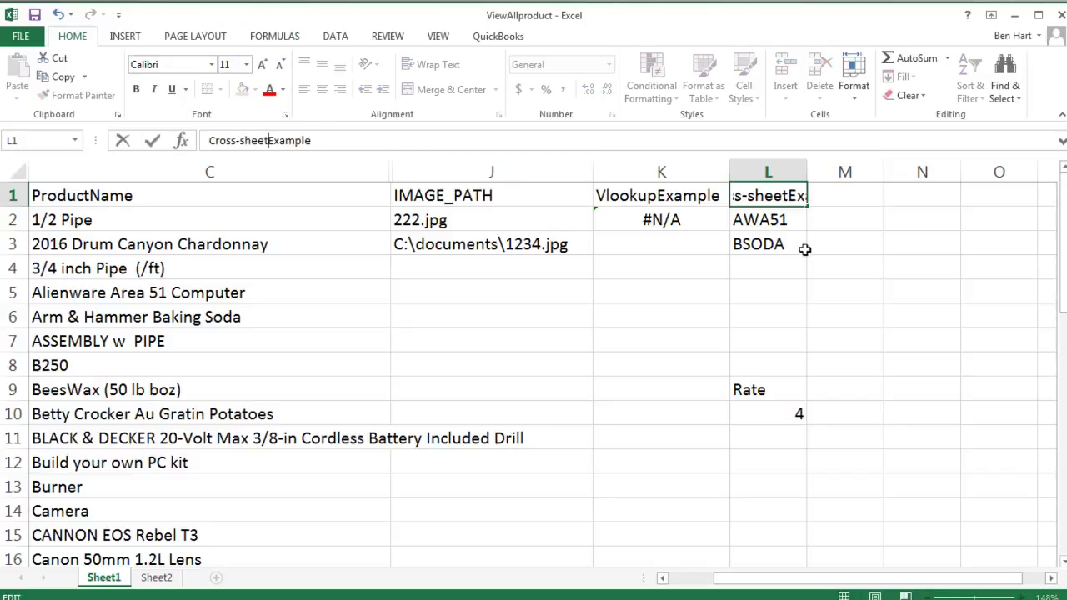
left_click(154, 242)
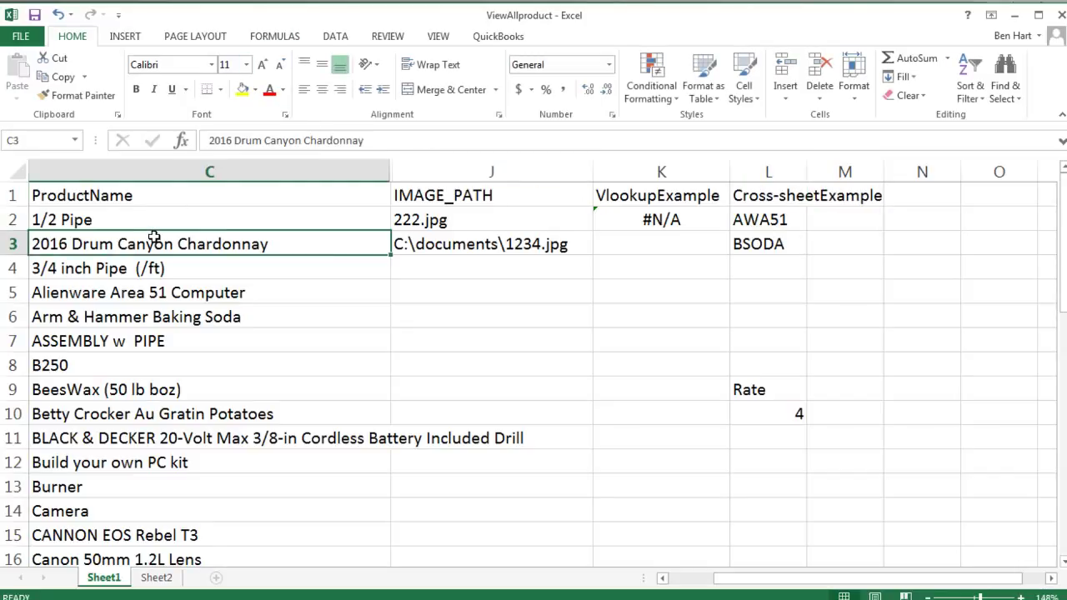
Step: Clear the formats from the whole data range on Sheet1, keeping the cell contents
key("ctrl+a")
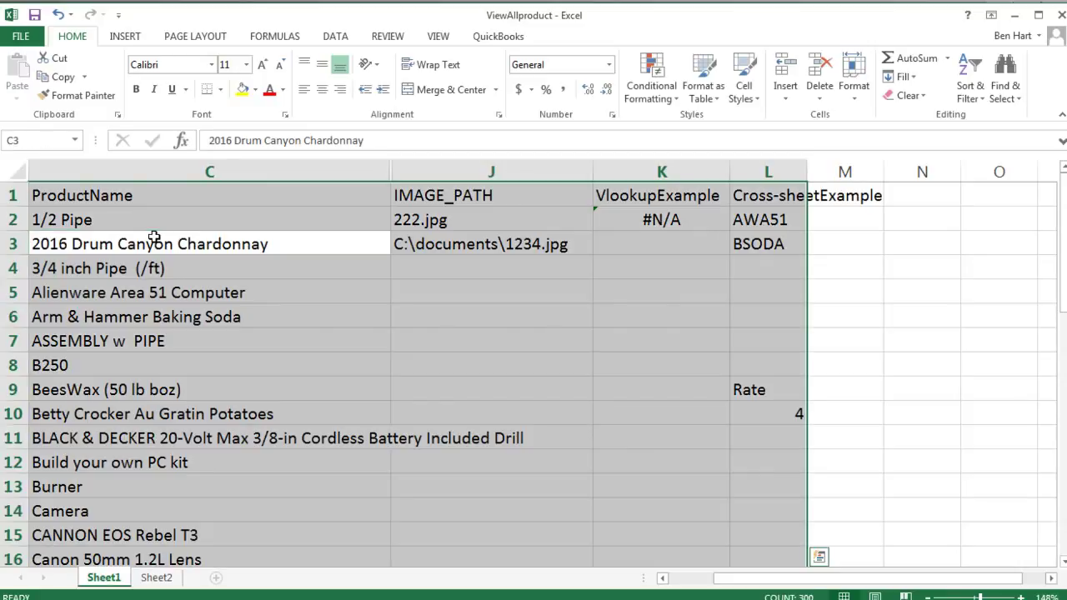
left_click(819, 557)
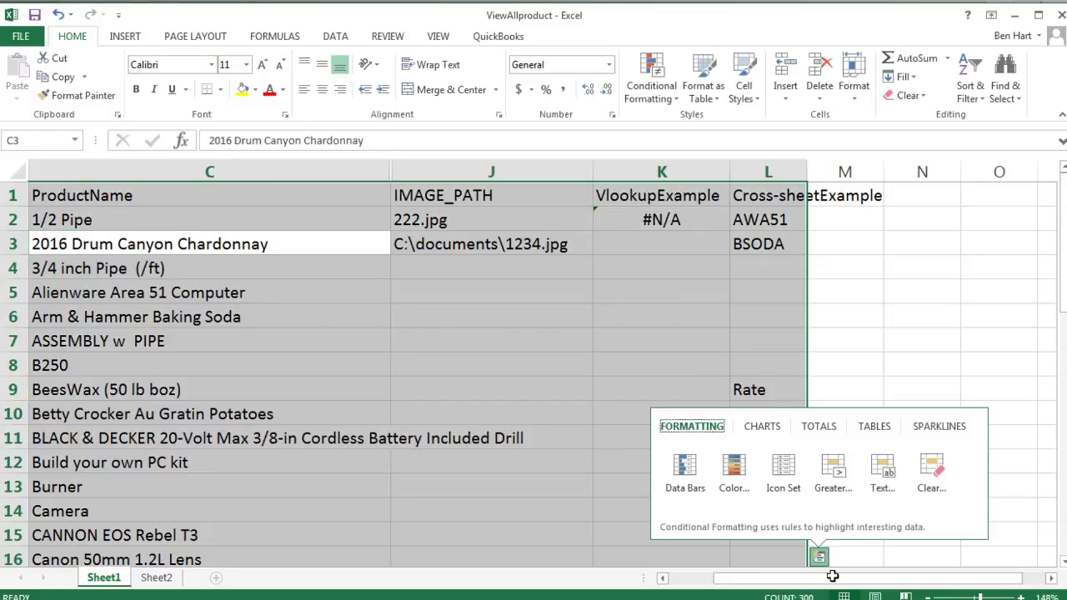
left_click(662, 577)
left_click(662, 577)
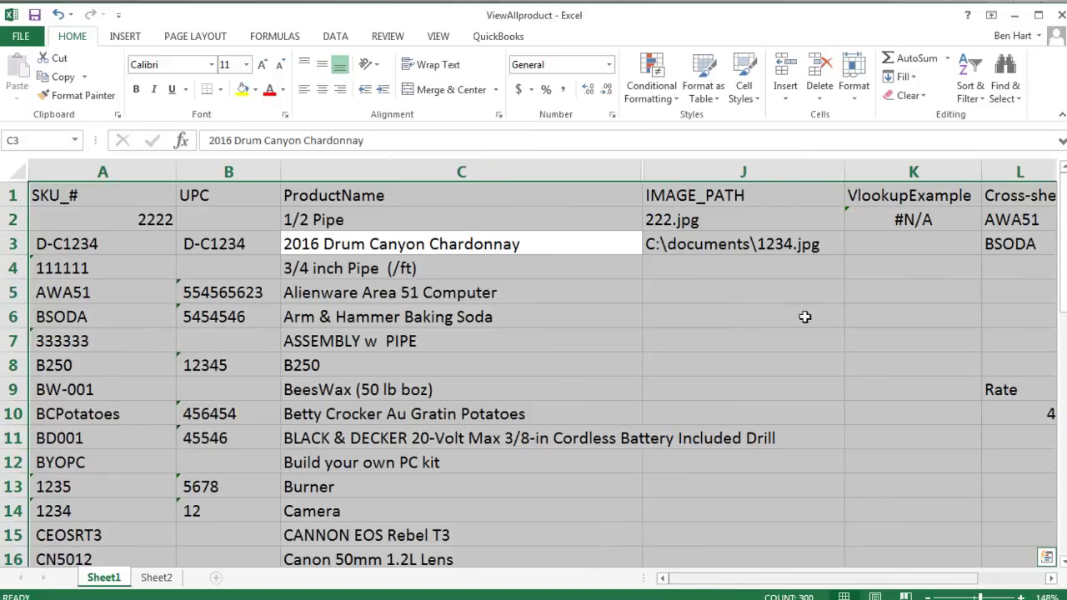
left_click(902, 95)
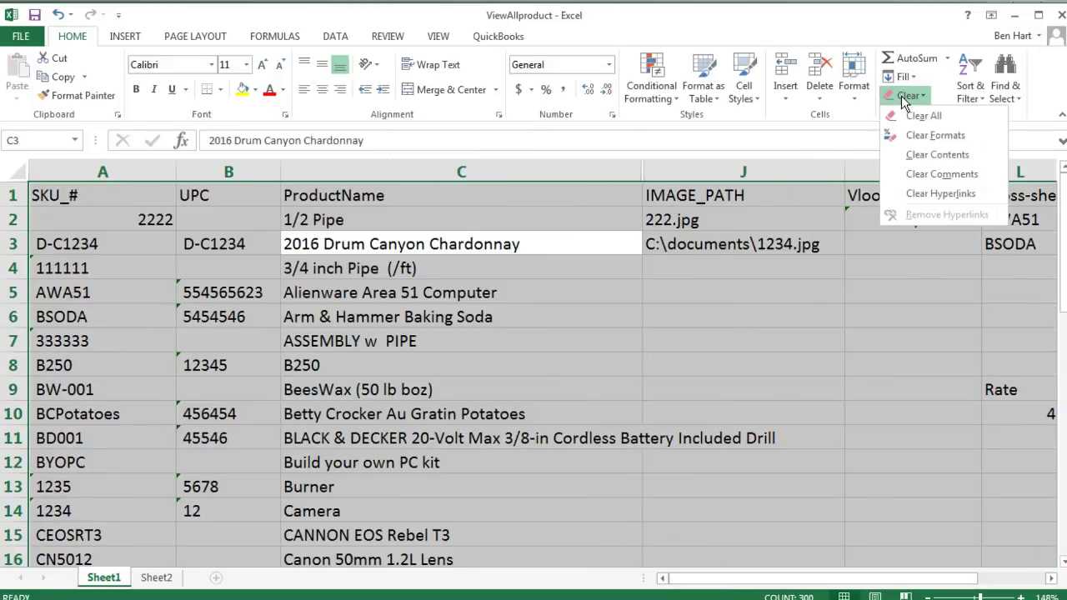
left_click(928, 133)
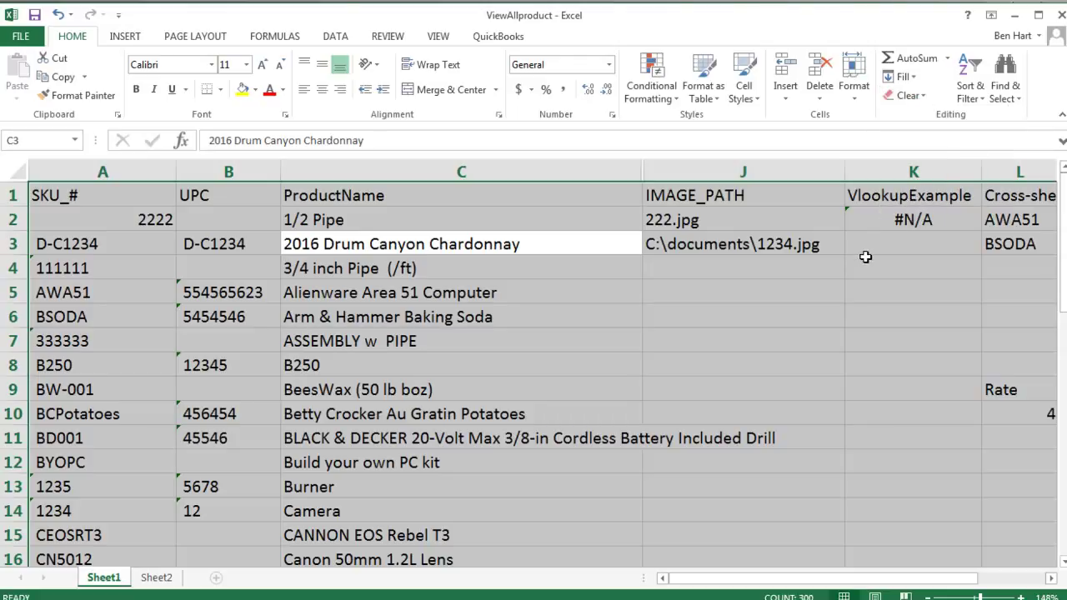
left_click(799, 249)
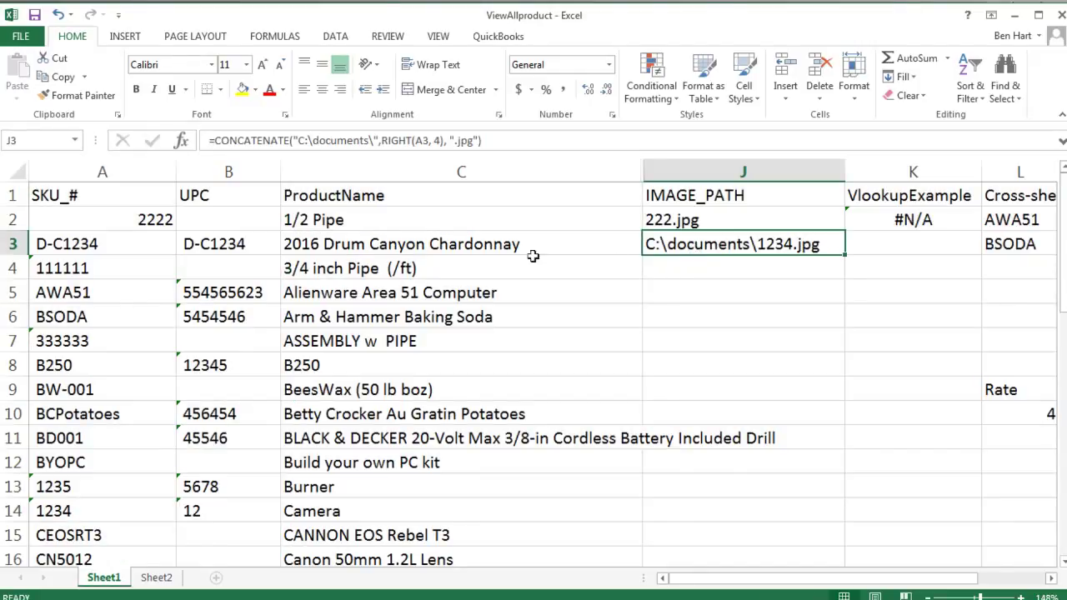
left_click_drag(482, 140, 208, 140)
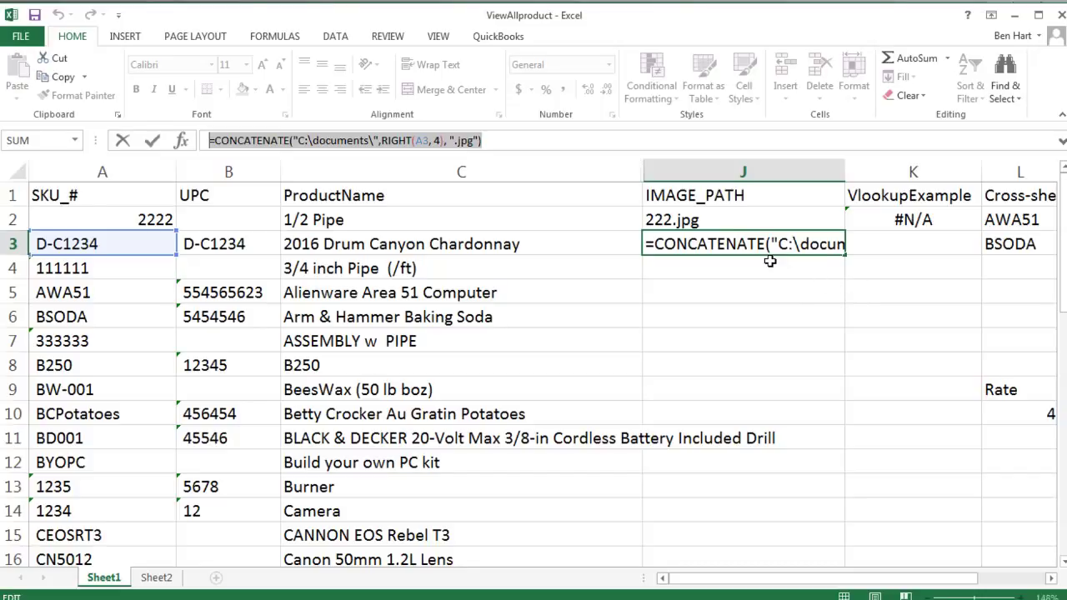
key("ctrl+c")
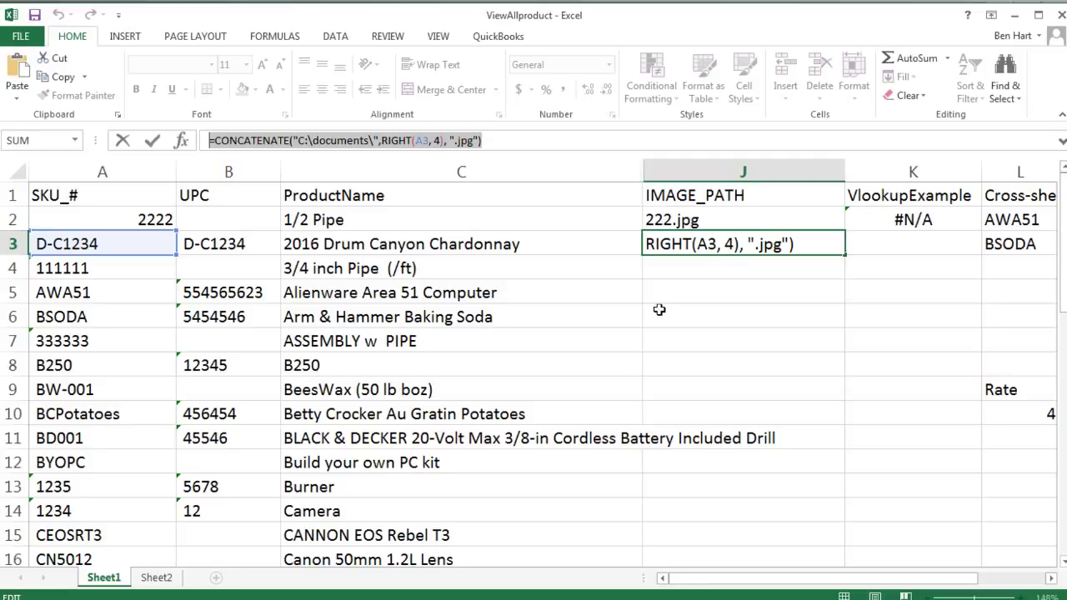
type("=")
left_click(682, 271)
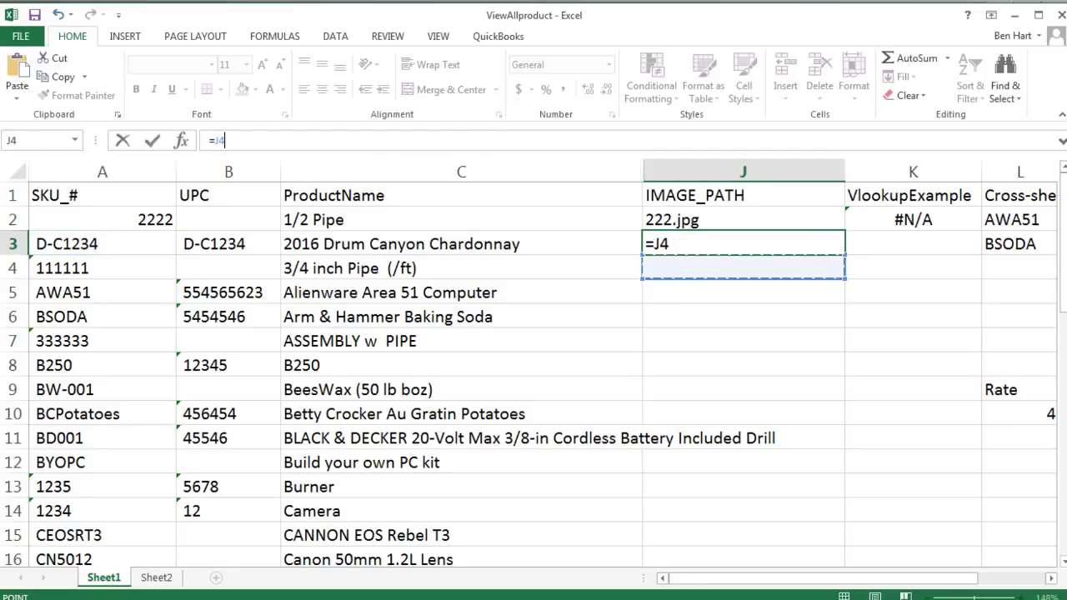
right_click(684, 245)
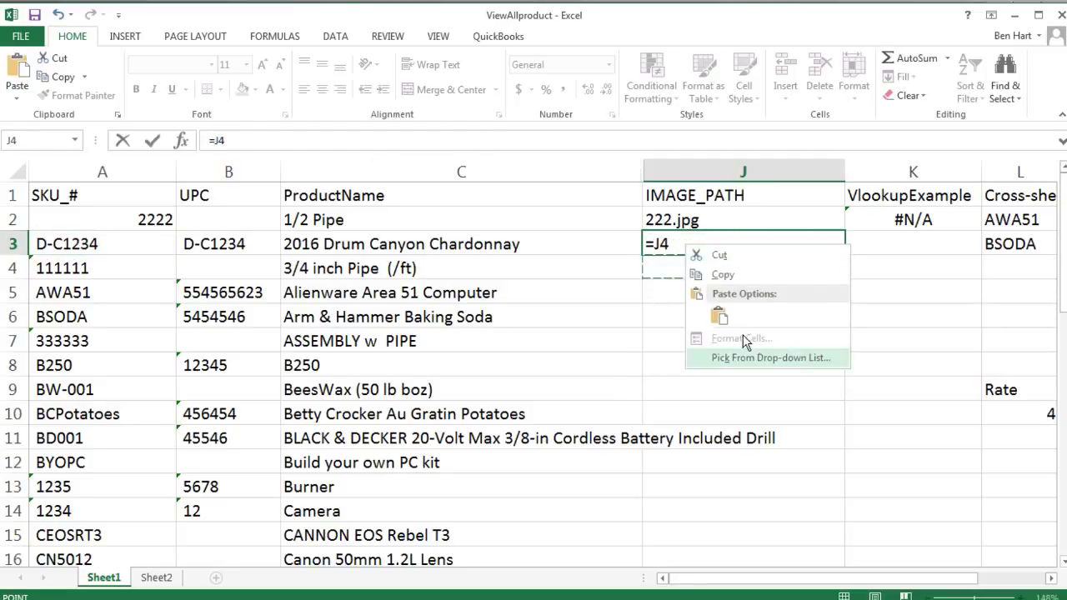
left_click(689, 276)
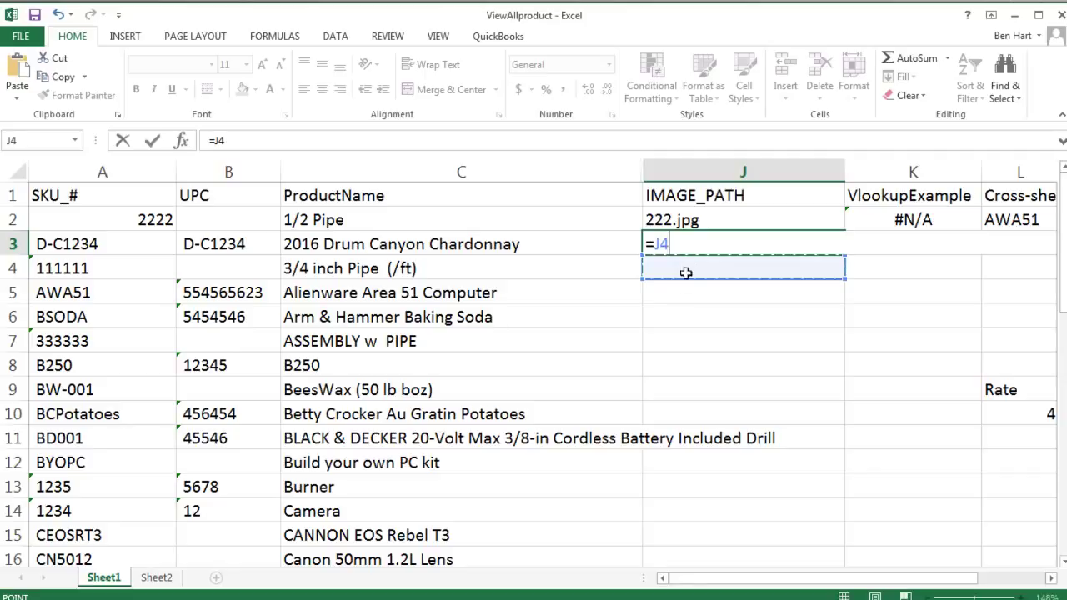
left_click(18, 99)
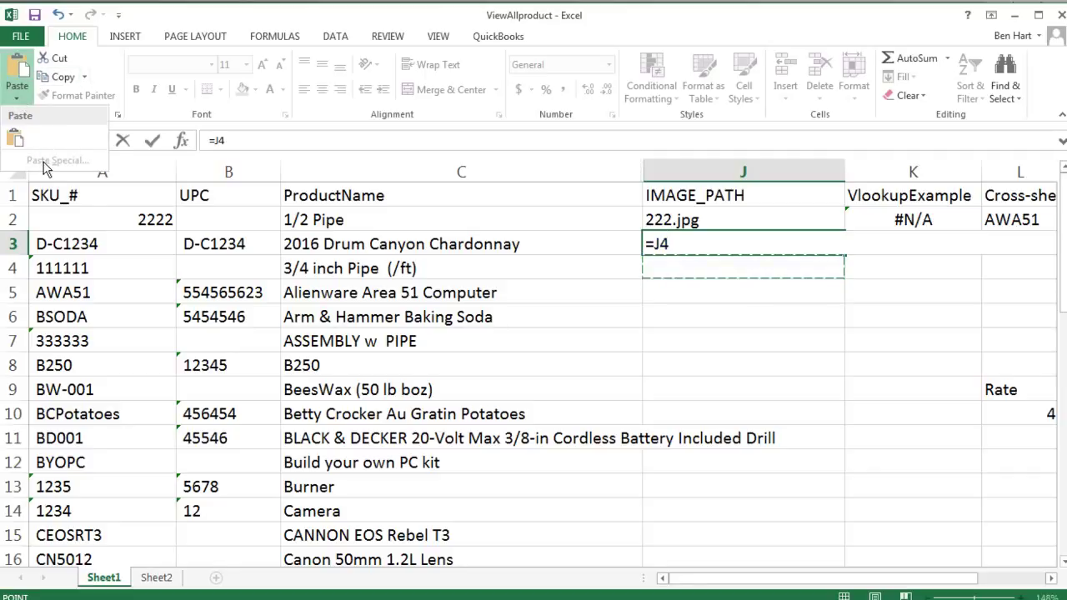
left_click(691, 311)
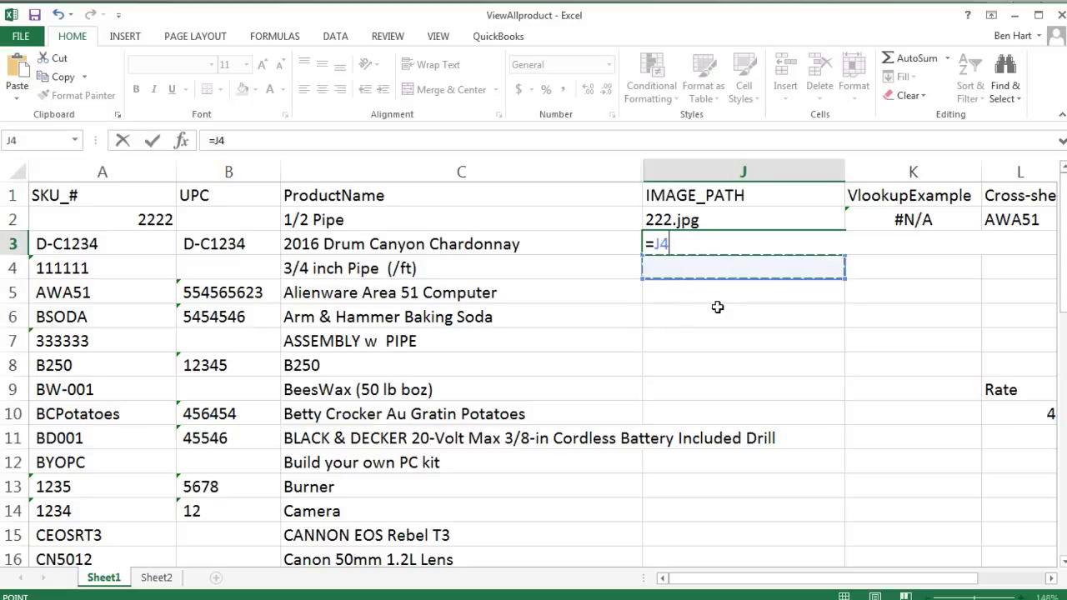
key("Escape")
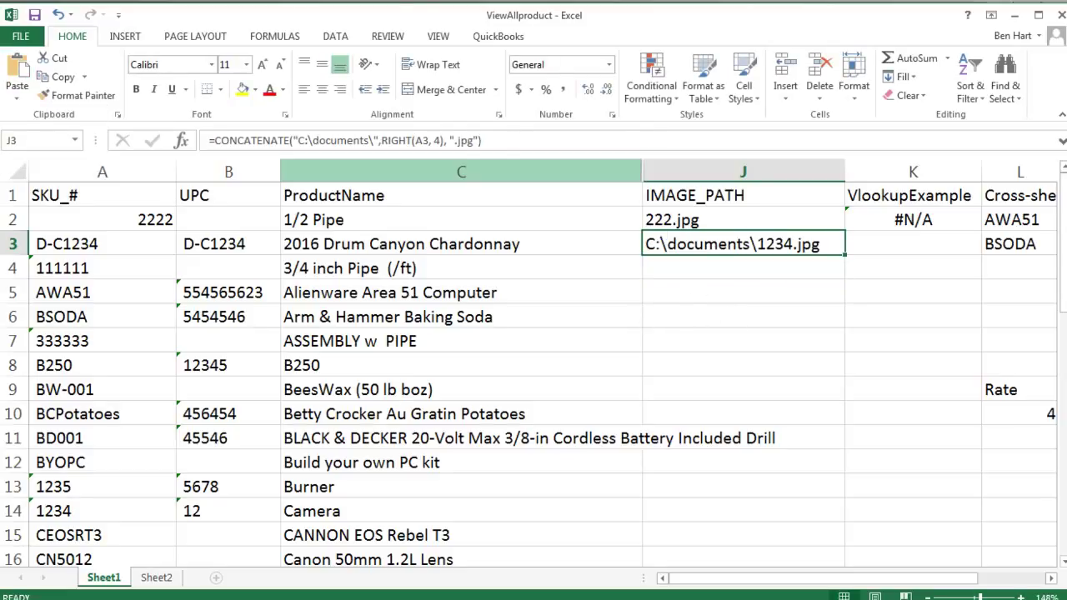
left_click(751, 323)
Step: Copy the image path cell J3 and paste only its value into J4
left_click(707, 244)
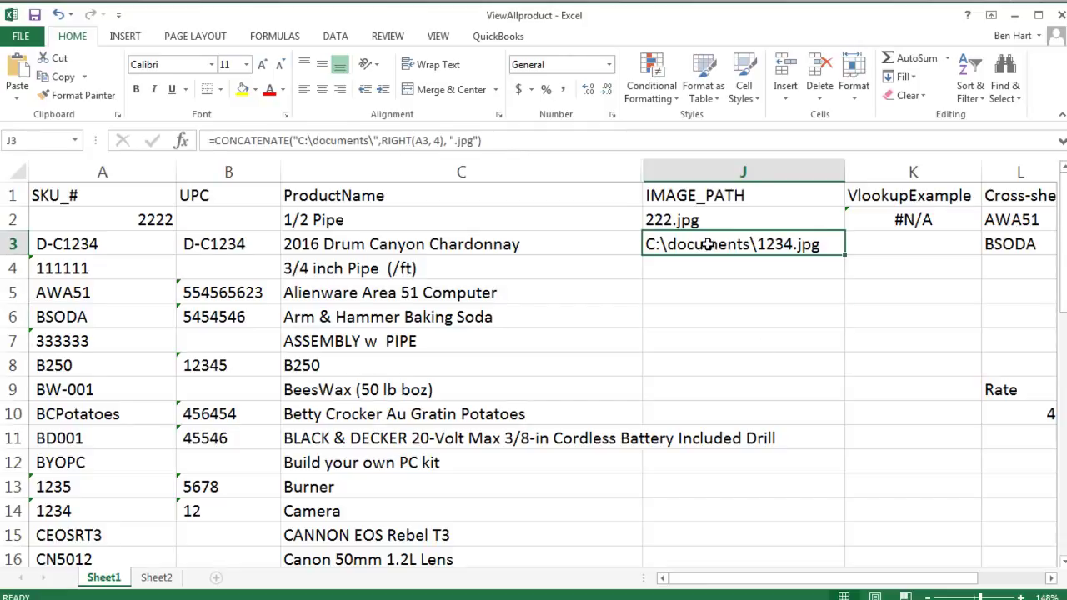
key("ctrl+c")
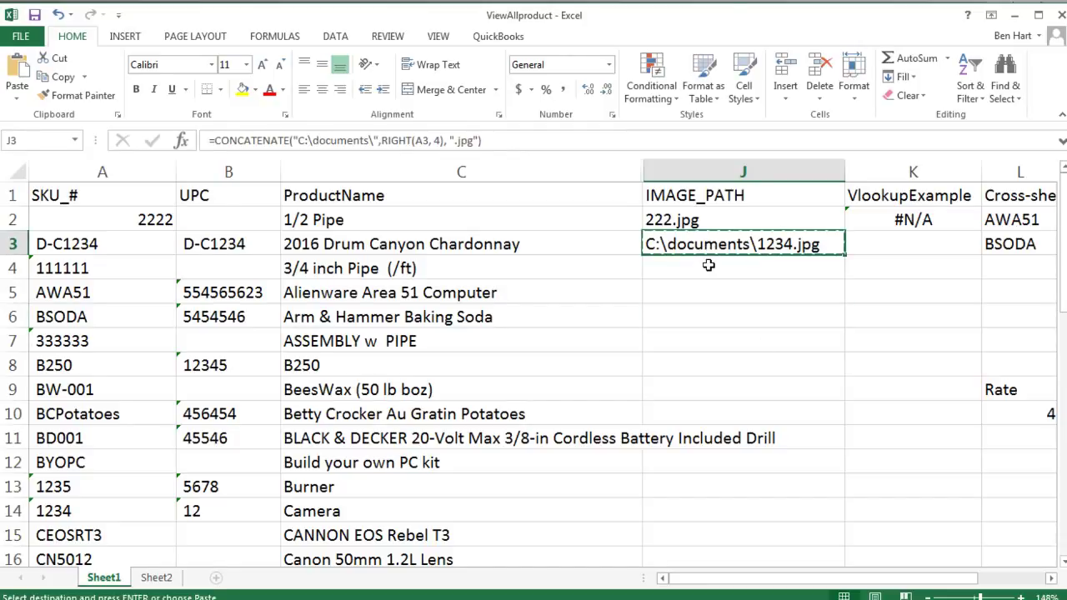
left_click(708, 265)
left_click(20, 98)
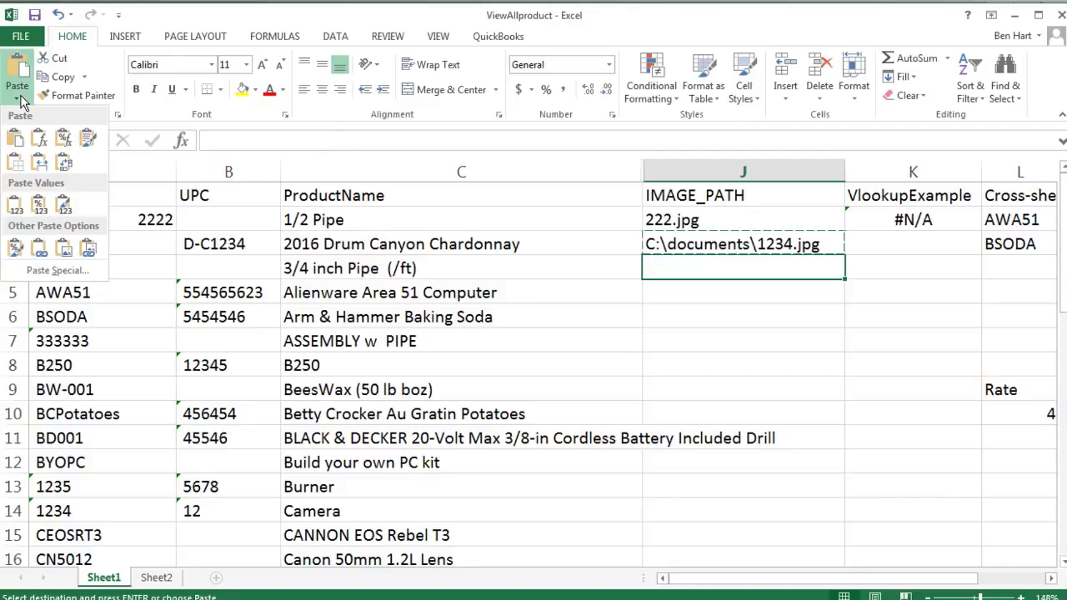
left_click(23, 209)
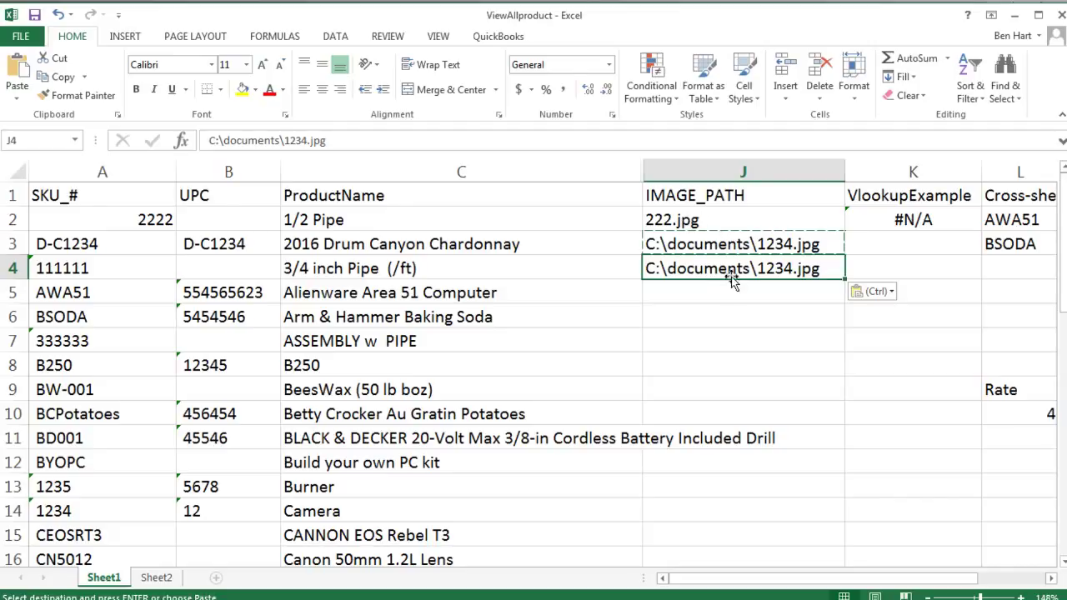
Step: Compare the CONCATENATE formula in J3 with the pasted value in J4, leaving both cells unedited
left_click(715, 244)
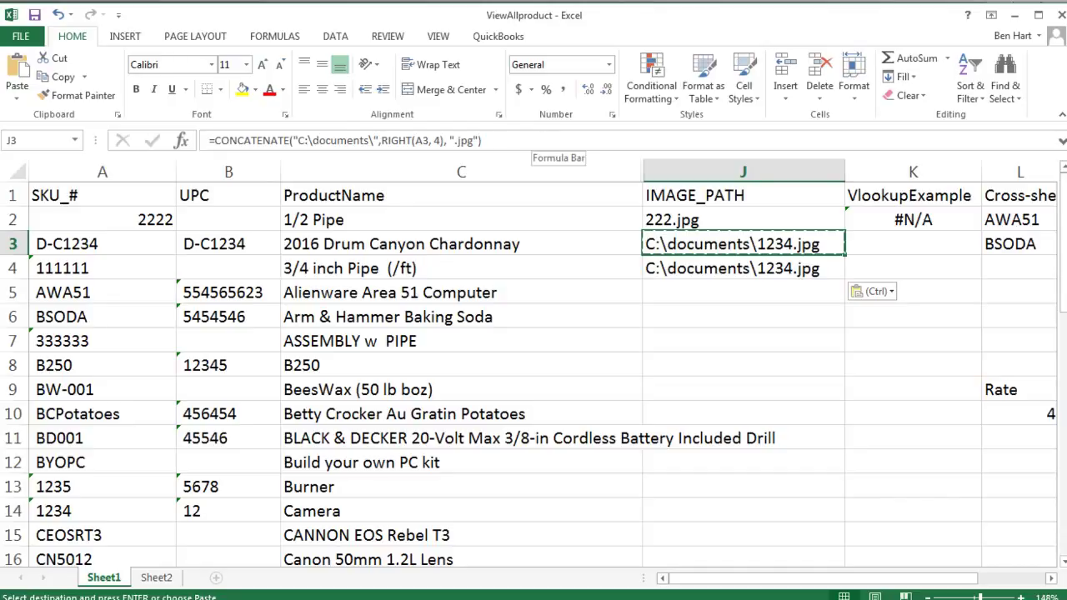
left_click_drag(506, 141, 210, 141)
left_click(755, 269)
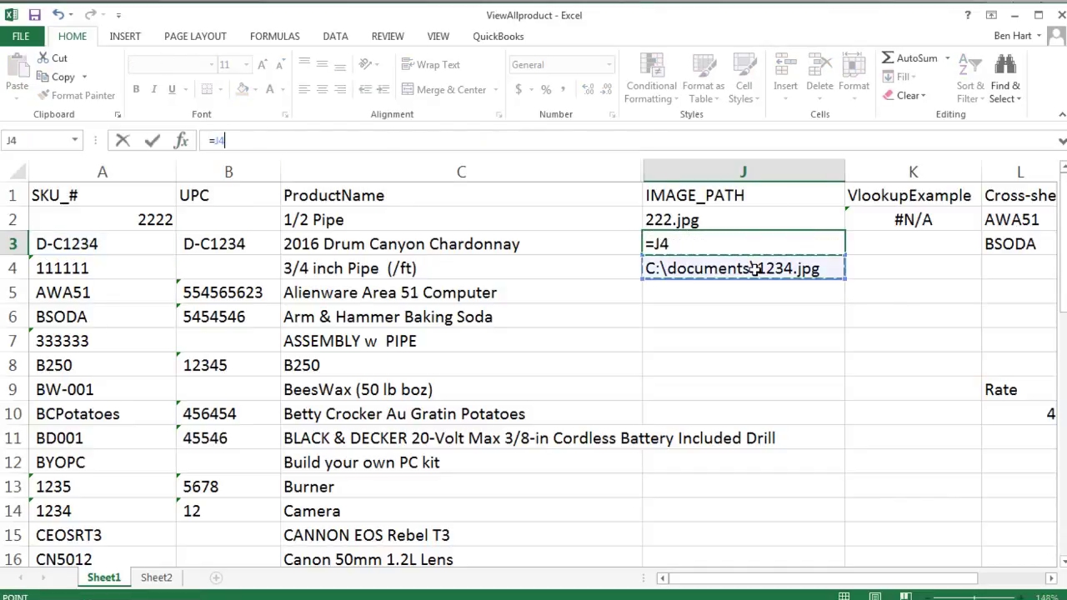
key("Escape")
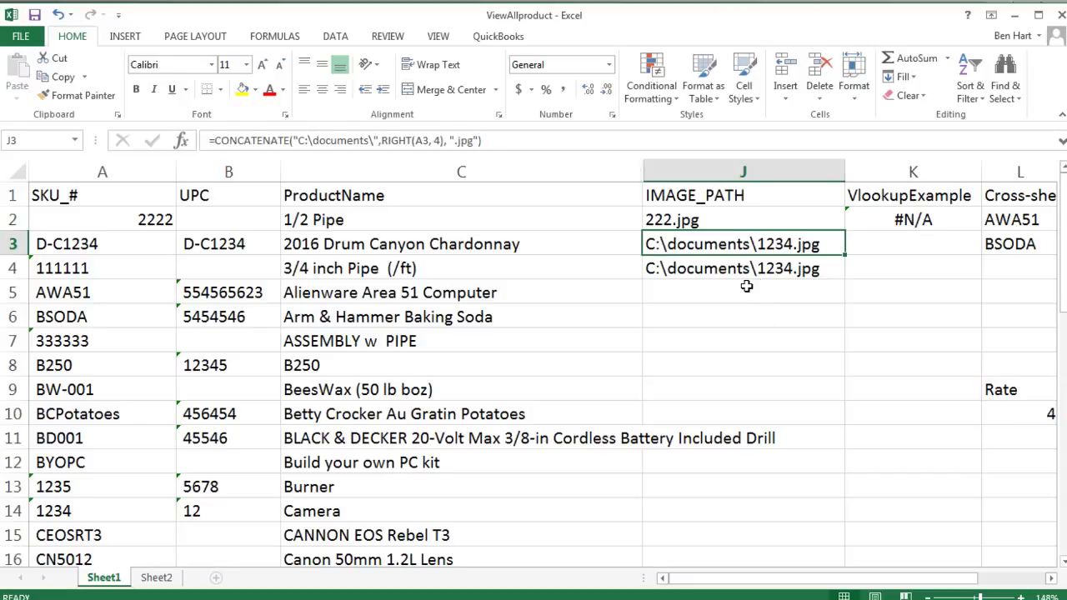
Step: Replace every formula in the Sheet1 data range with its value by pasting the copied range over itself as values, and check J2
key("ctrl+a")
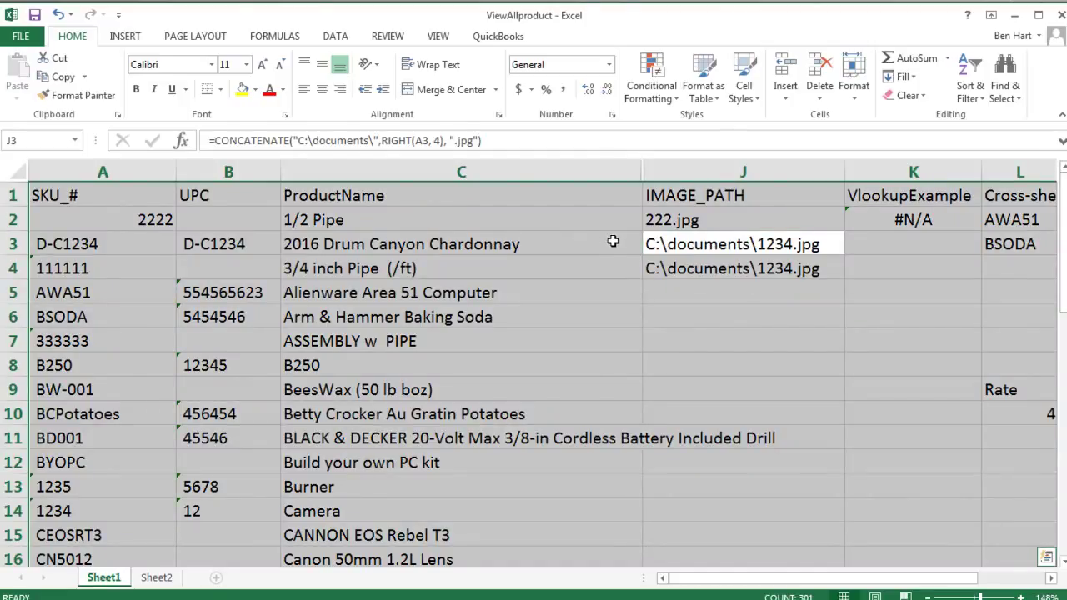
key("ctrl+c")
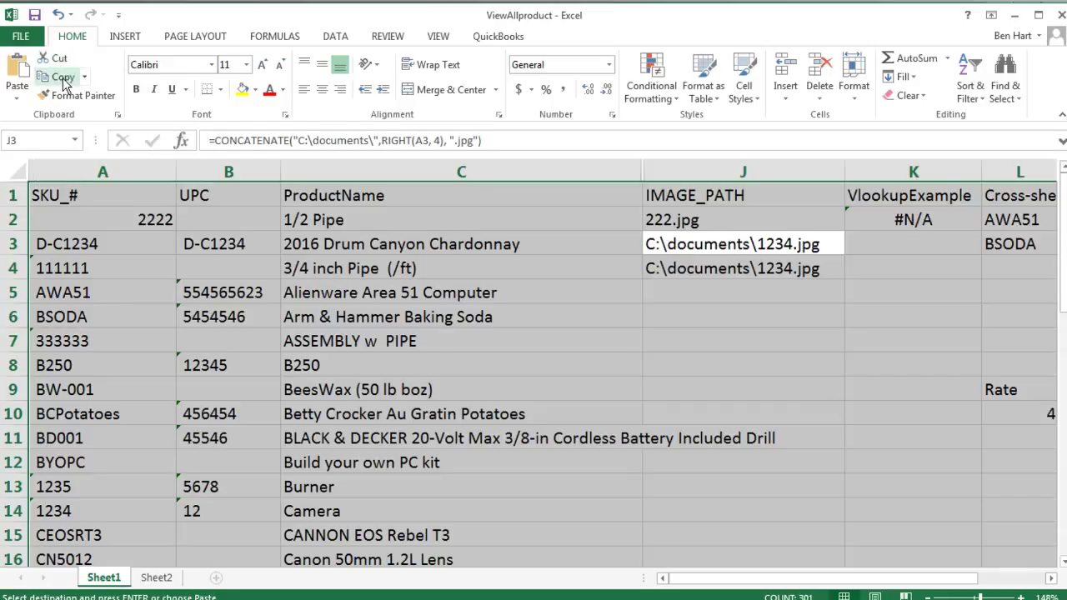
left_click(18, 99)
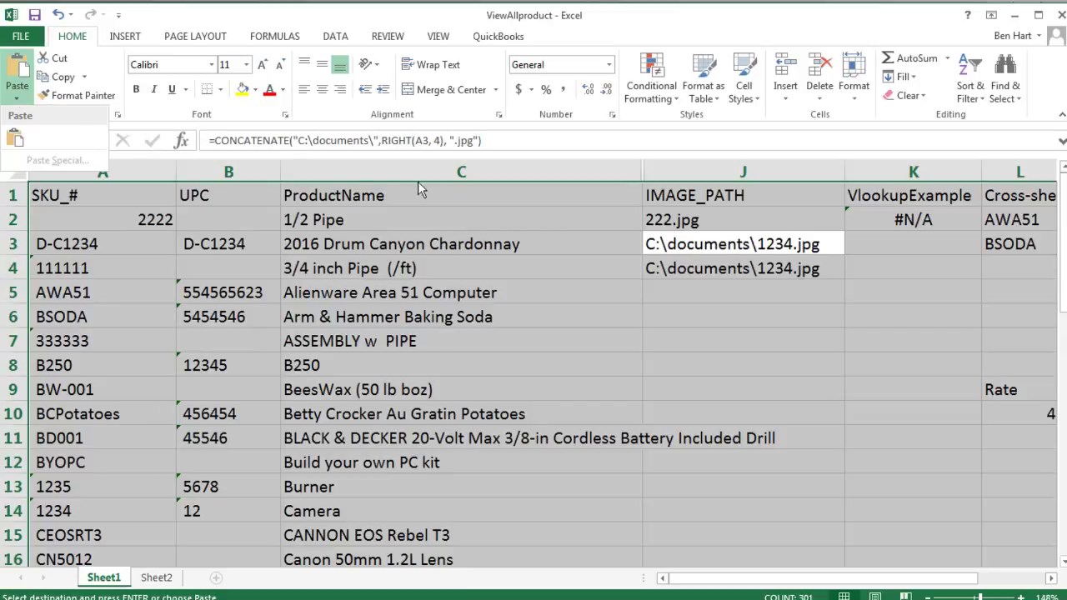
key("Escape")
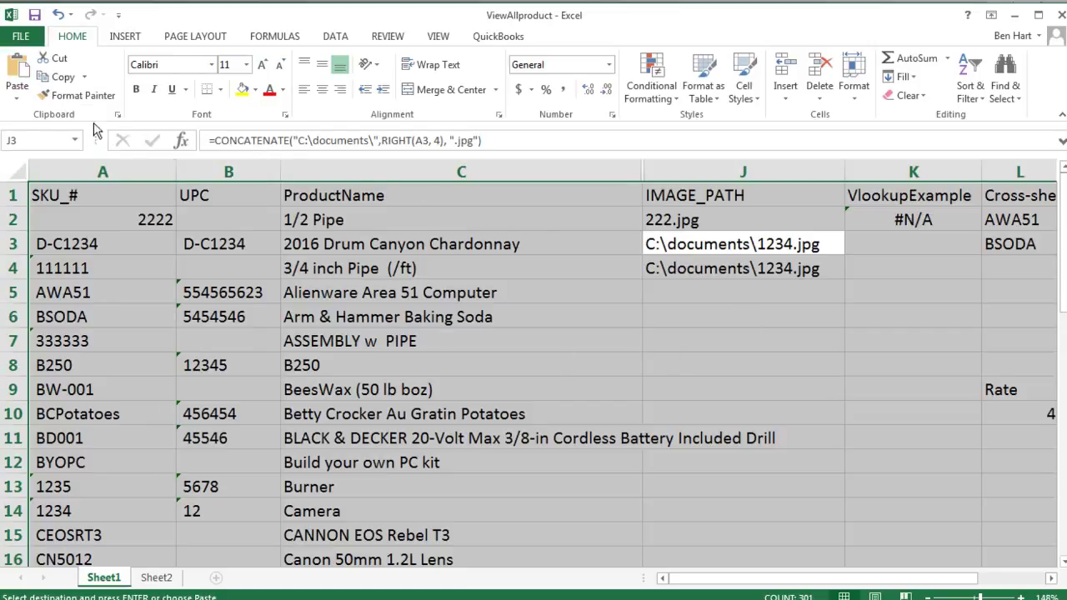
left_click(82, 75)
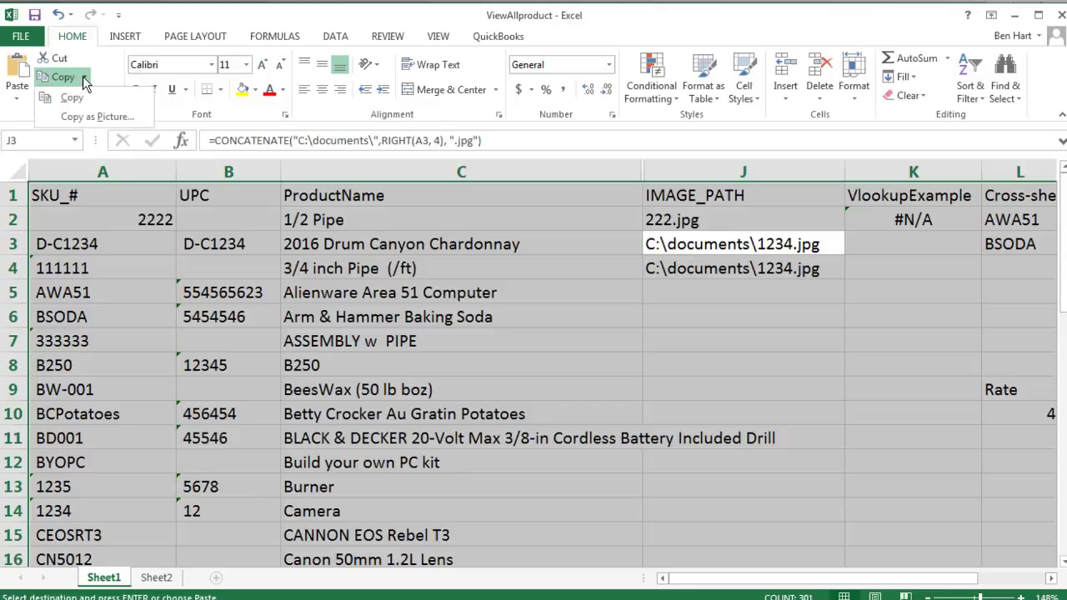
left_click(88, 96)
left_click(16, 98)
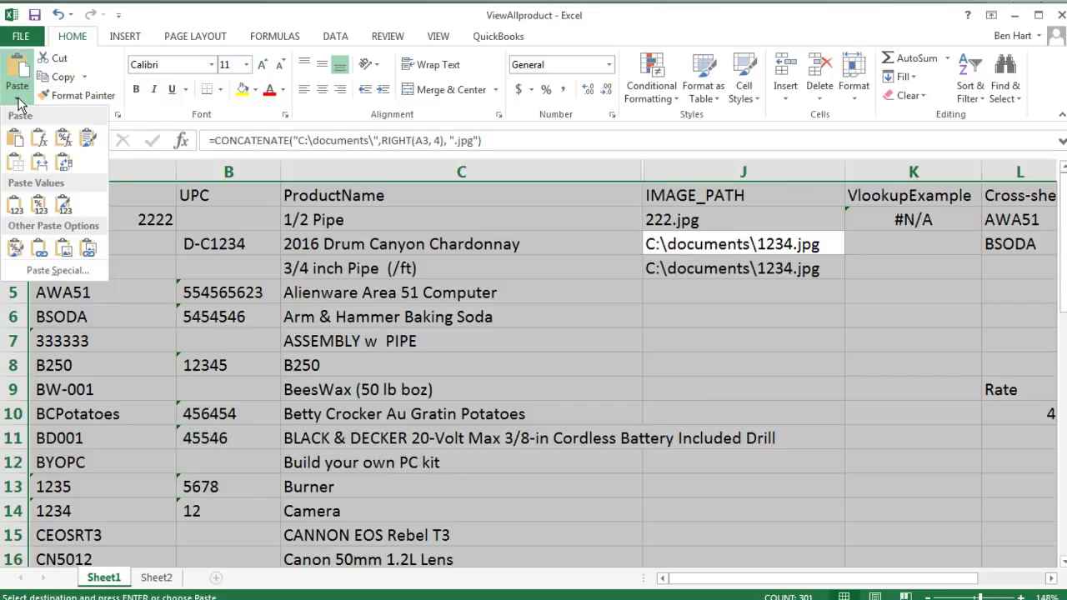
left_click(15, 206)
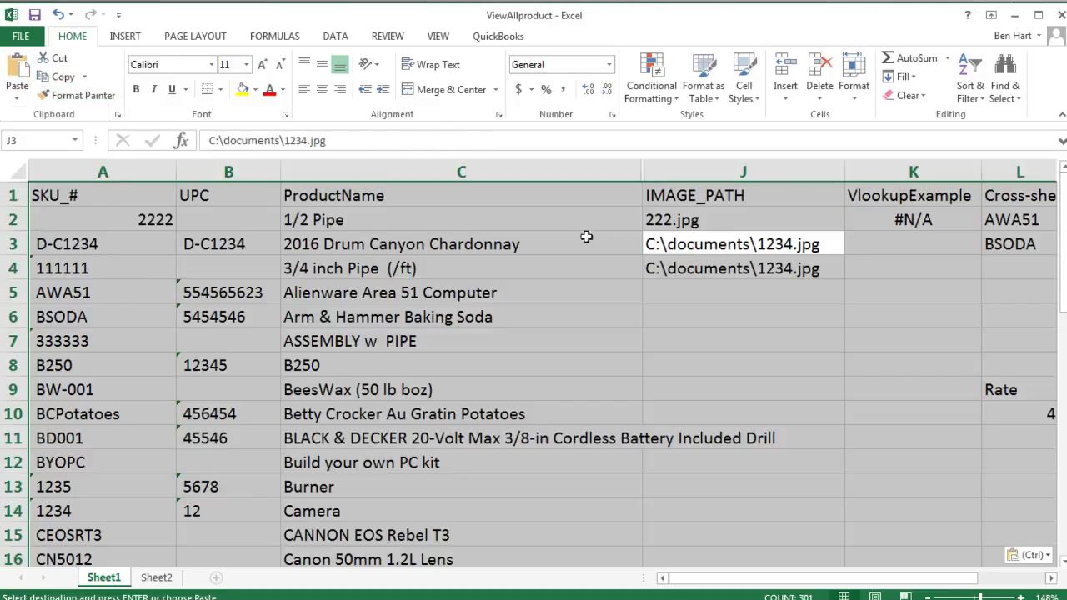
left_click(741, 220)
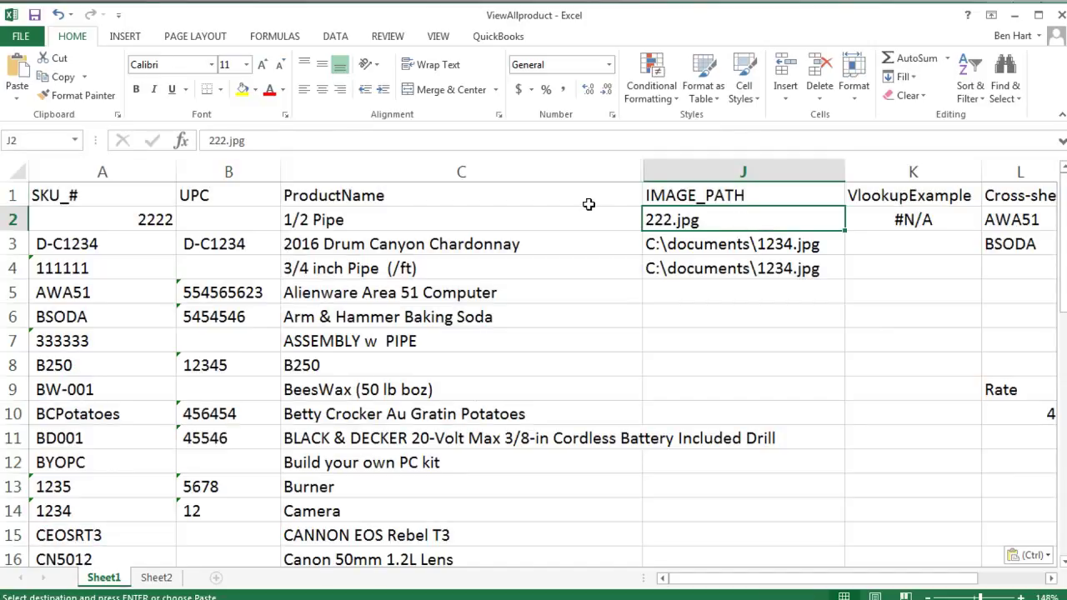